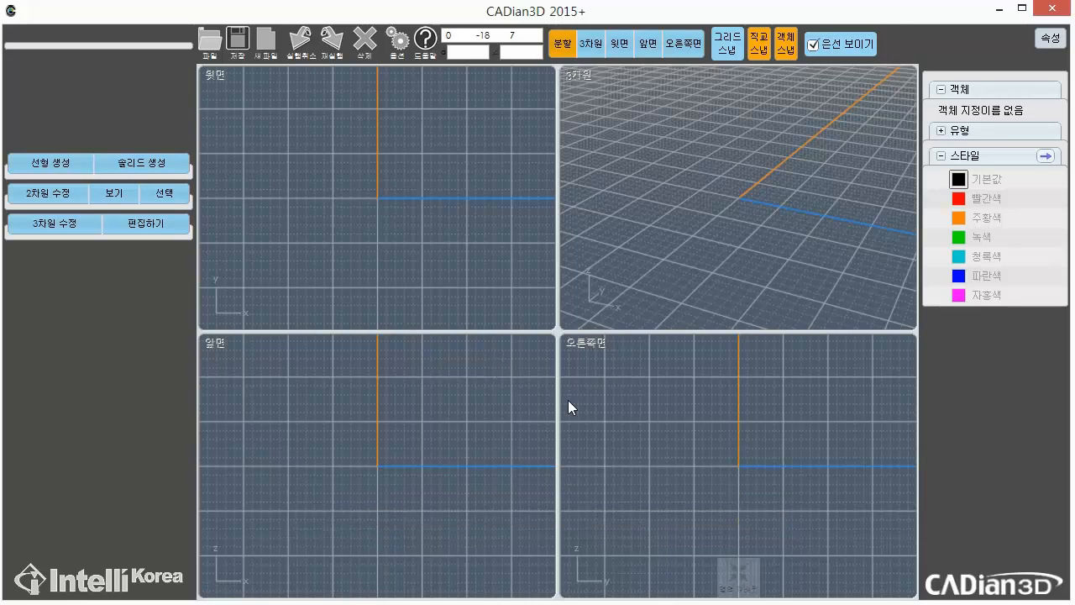
# Step: Open the 와인잔걸이 example model and orbit it to examine its shape in 3D
pyautogui.click(211, 54)
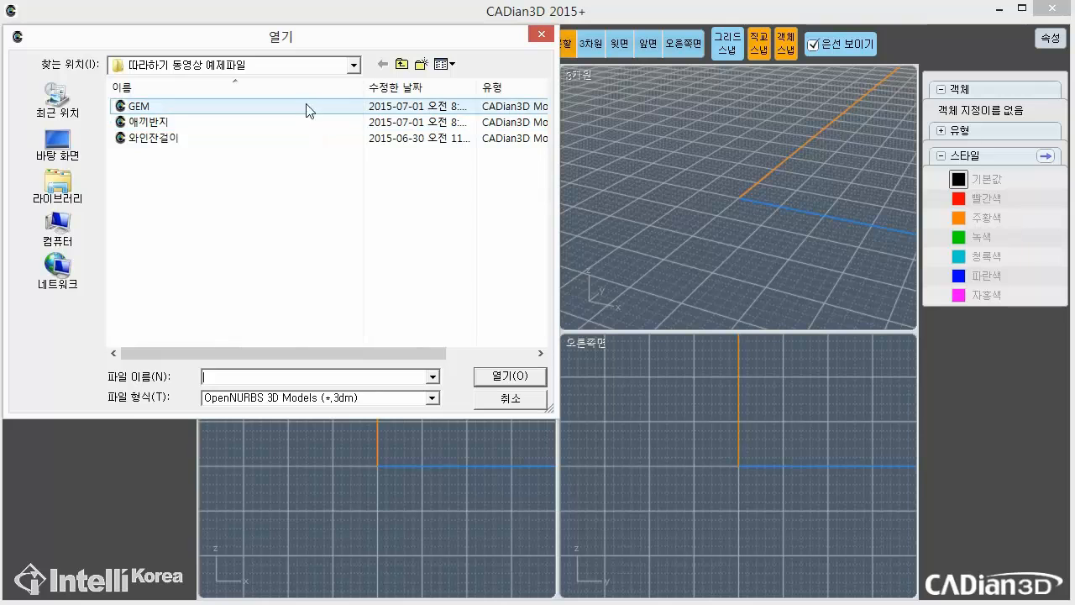
pyautogui.click(303, 143)
pyautogui.click(532, 378)
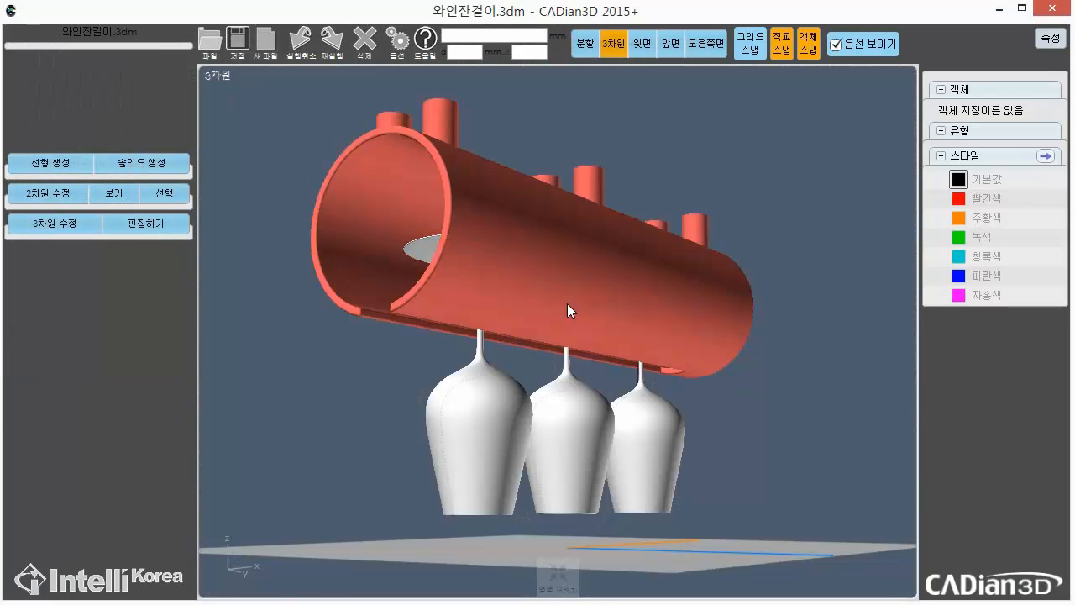
pyautogui.moveTo(567, 303); pyautogui.dragTo(209, 233)
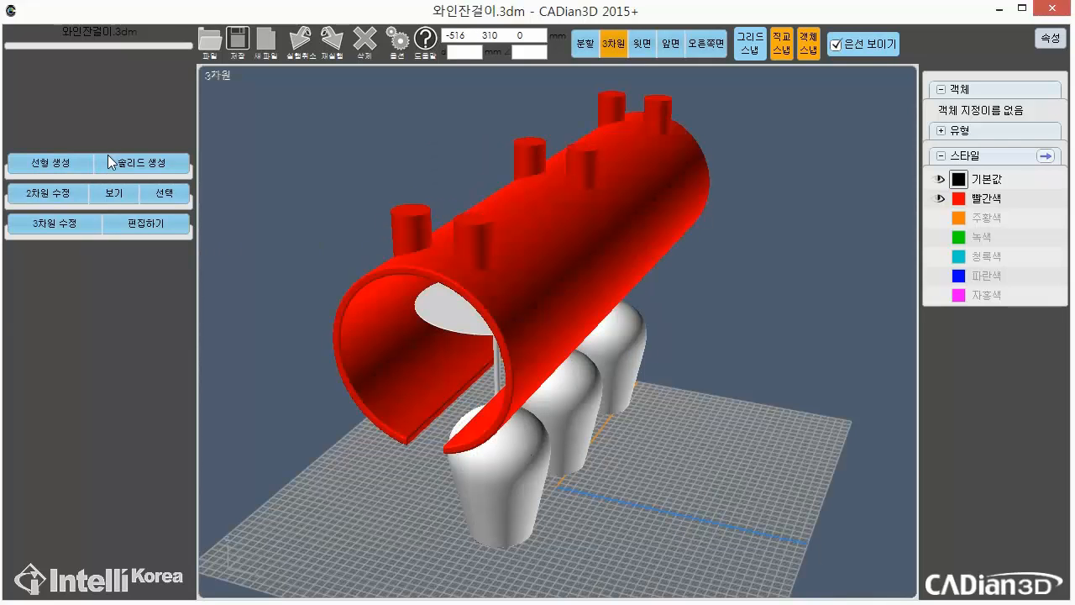
# Step: Expand the 3D modification tools and look through the line creation and solid creation tools
pyautogui.click(66, 161)
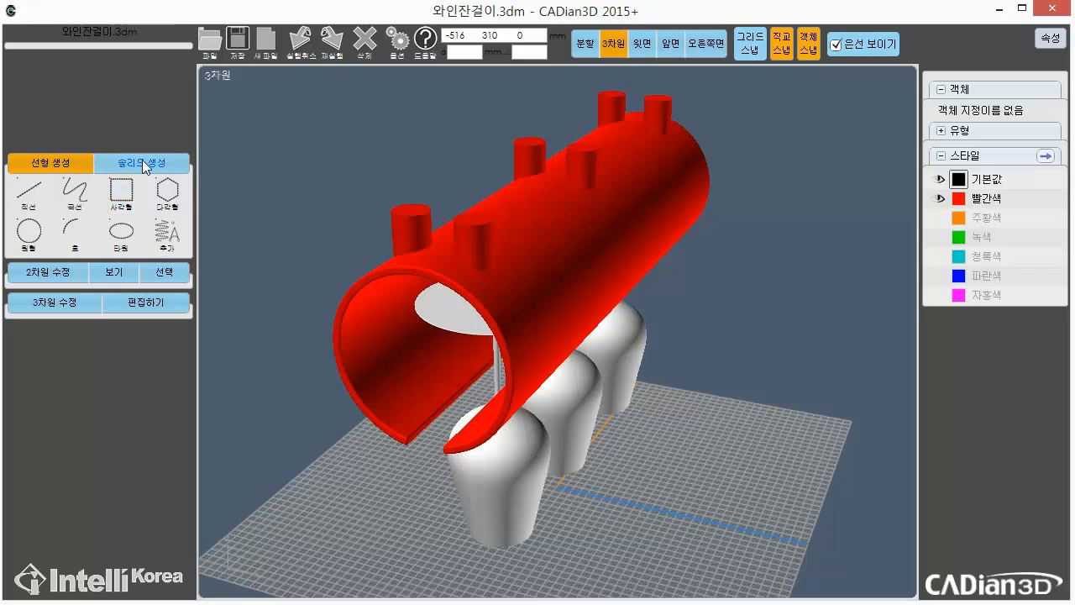
pyautogui.click(172, 162)
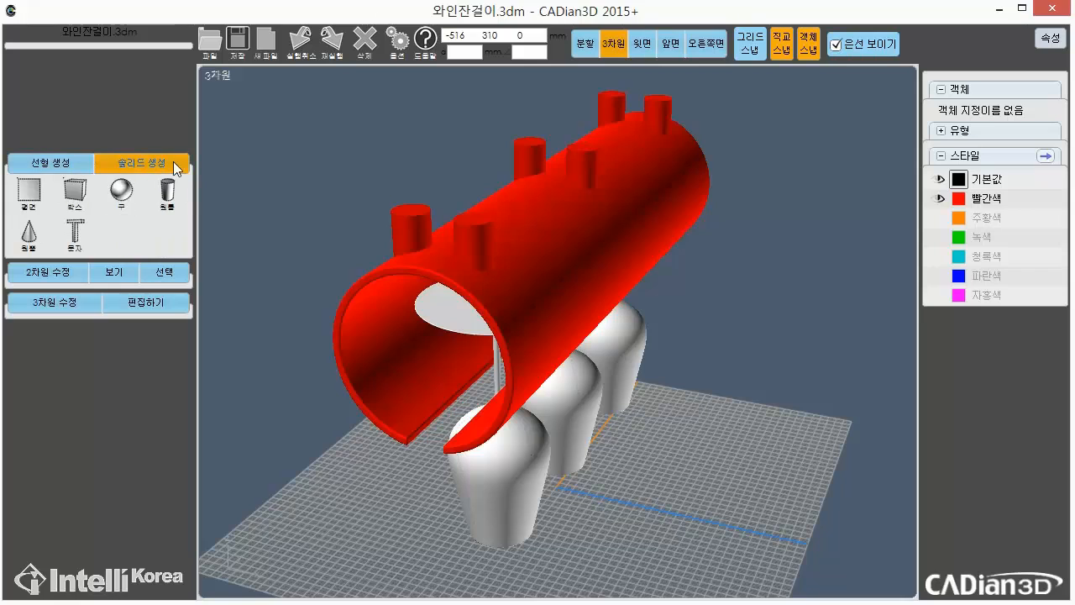
pyautogui.click(74, 300)
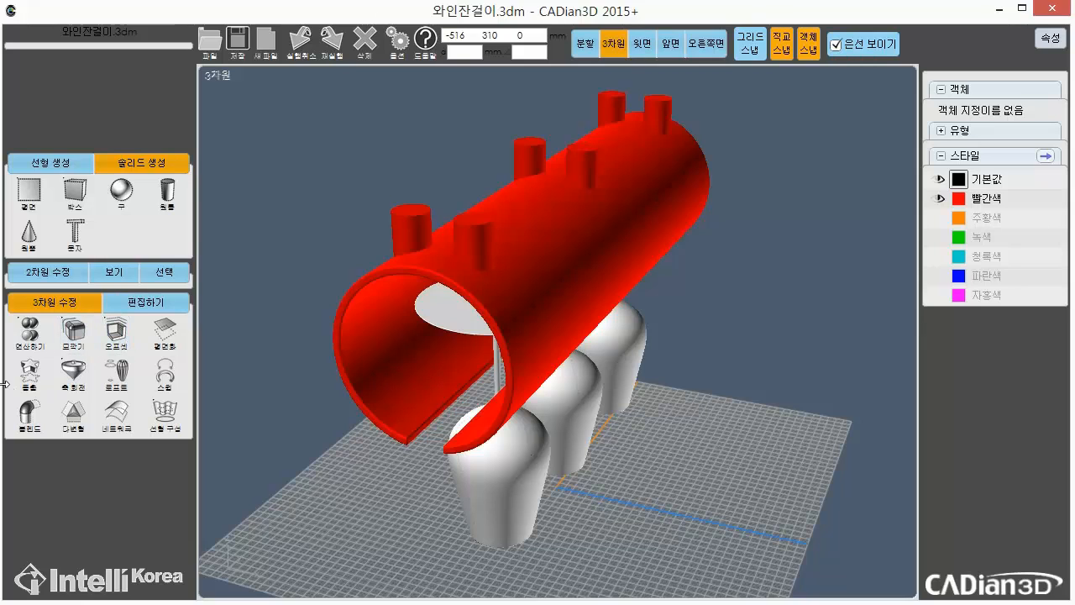
pyautogui.click(57, 165)
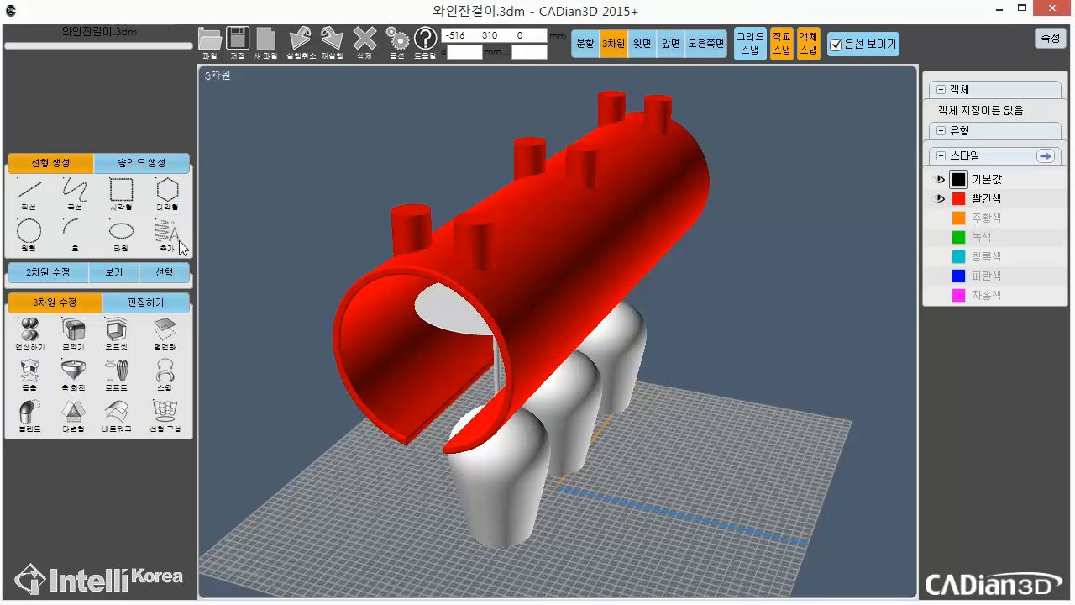
pyautogui.click(141, 163)
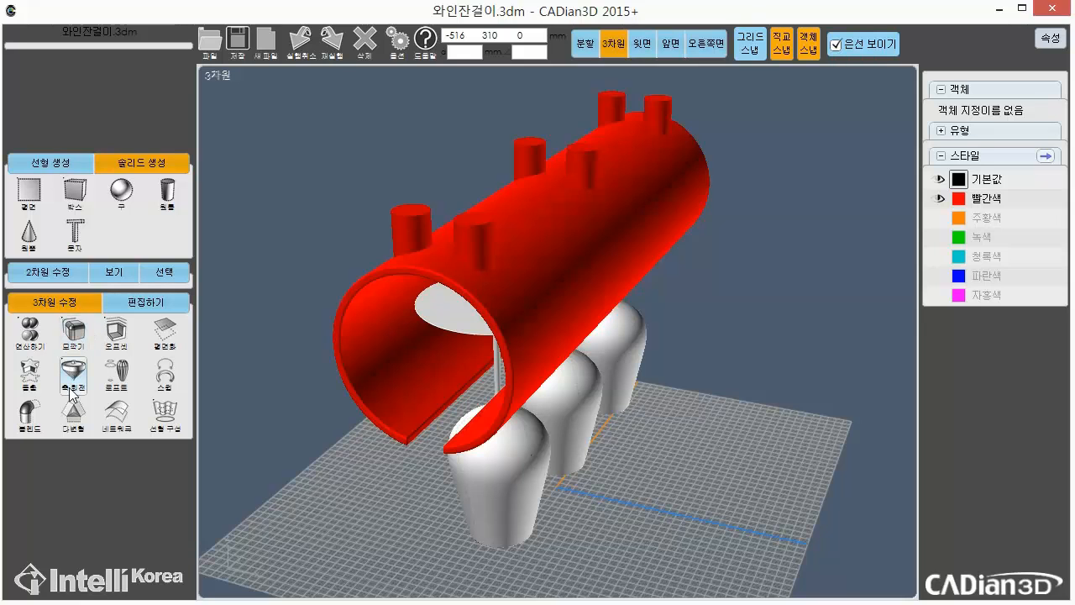
# Step: View the wine glass rack in the split four-view layout and start a new empty file
pyautogui.click(588, 47)
pyautogui.moveTo(738, 319)
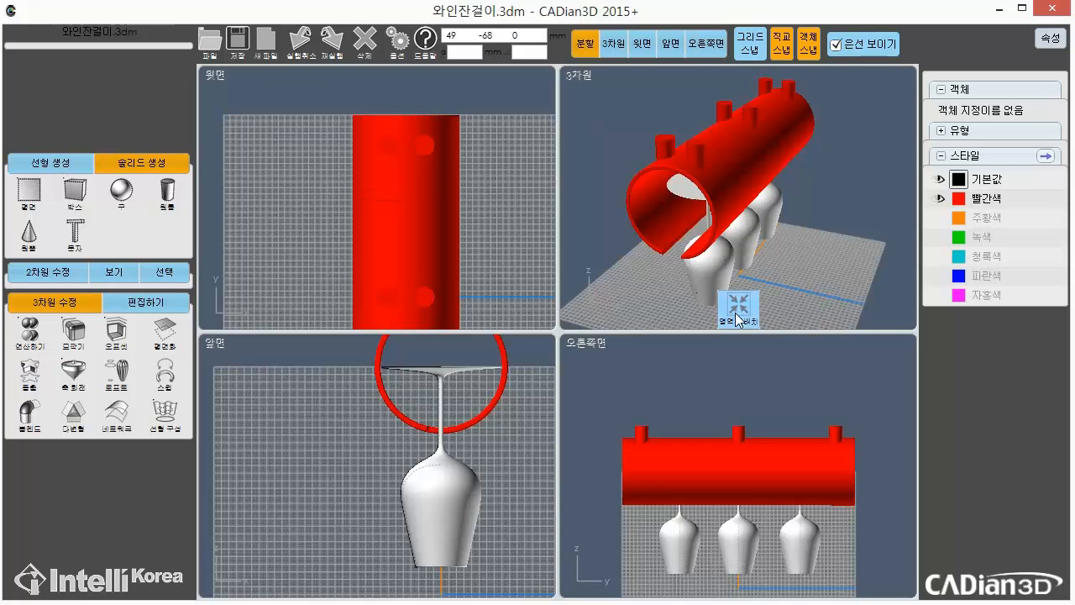
pyautogui.click(266, 40)
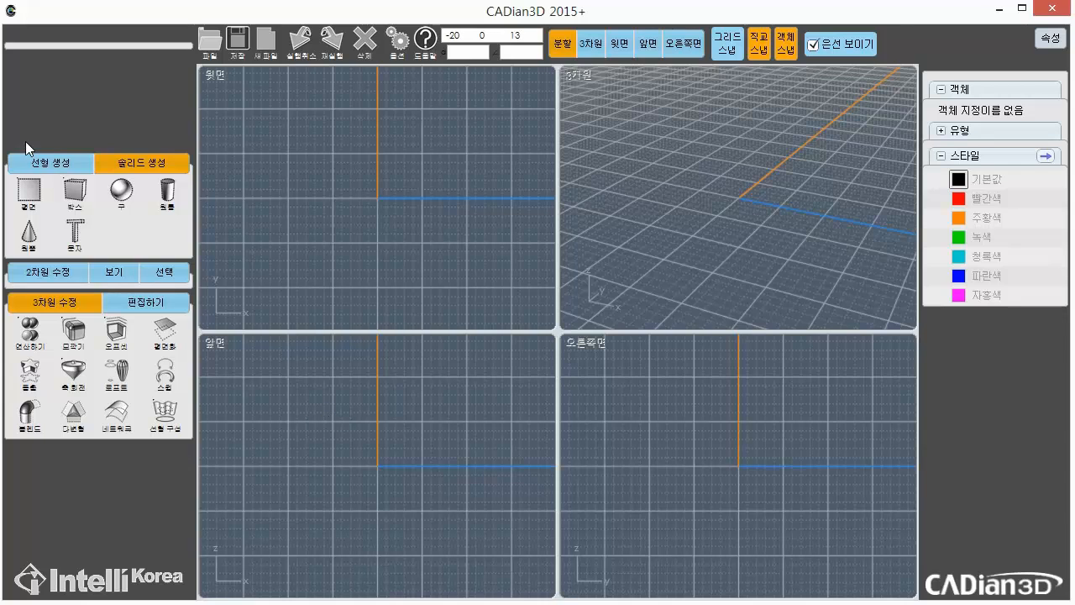
# Step: Draw a circle of radius 44 centred on the origin in the front view and fit it in view
pyautogui.click(55, 157)
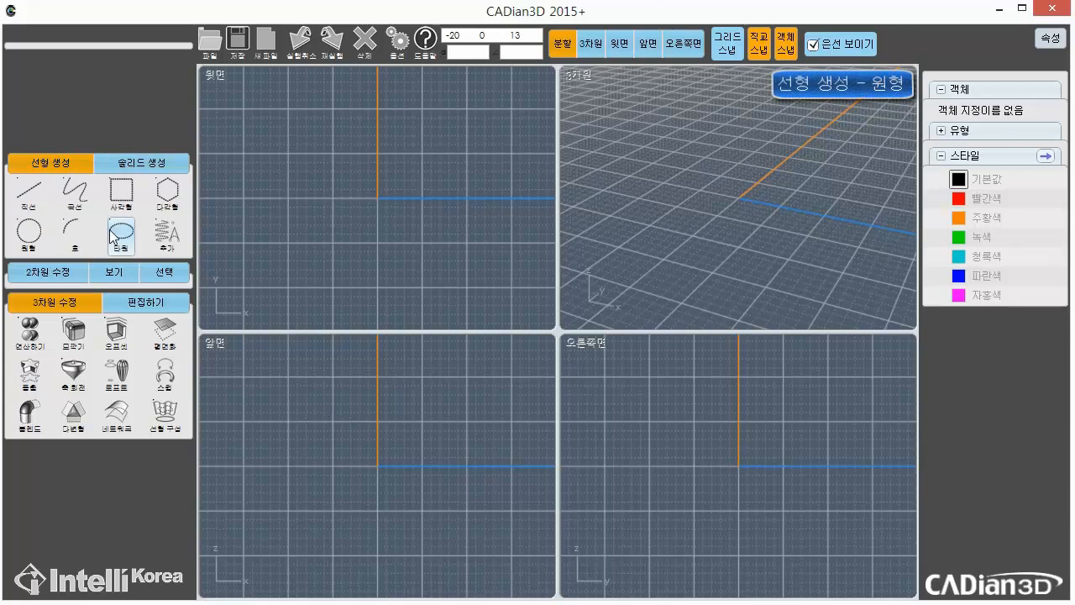
pyautogui.click(28, 232)
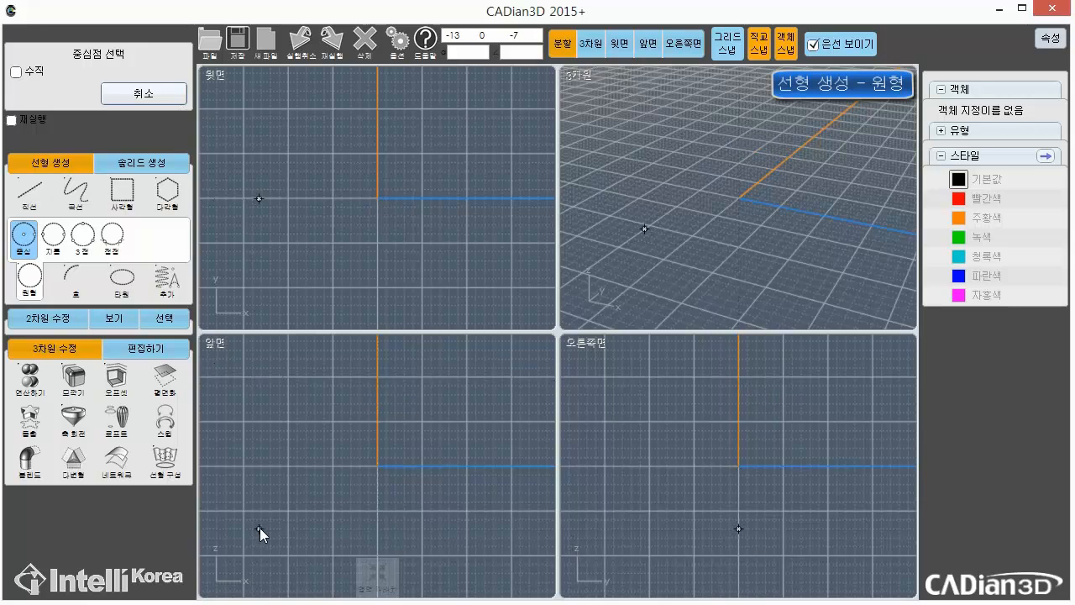
pyautogui.click(376, 463)
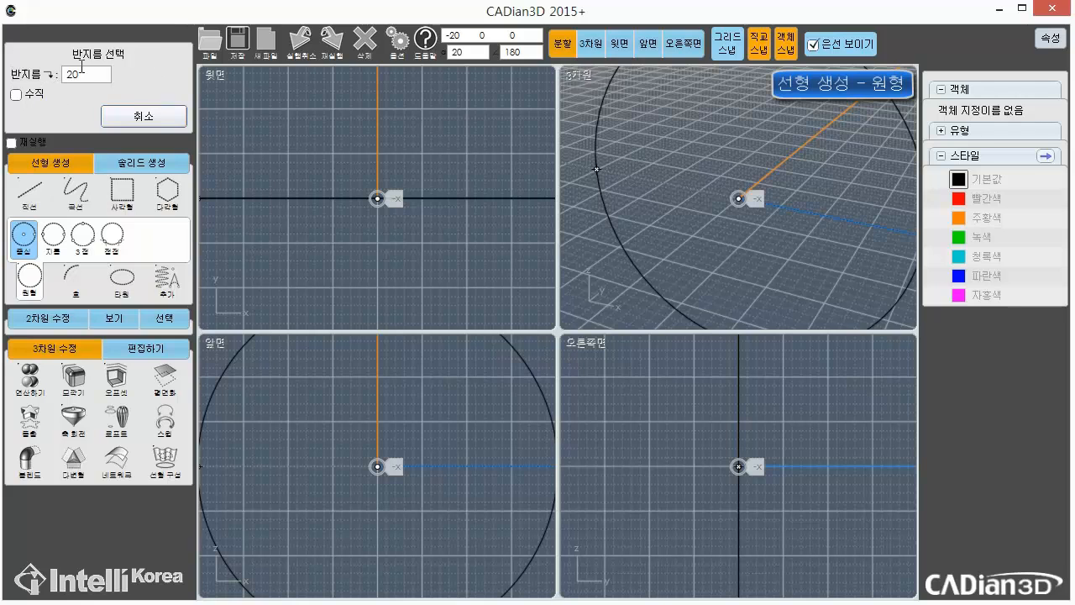
pyautogui.click(93, 78)
pyautogui.click(86, 152)
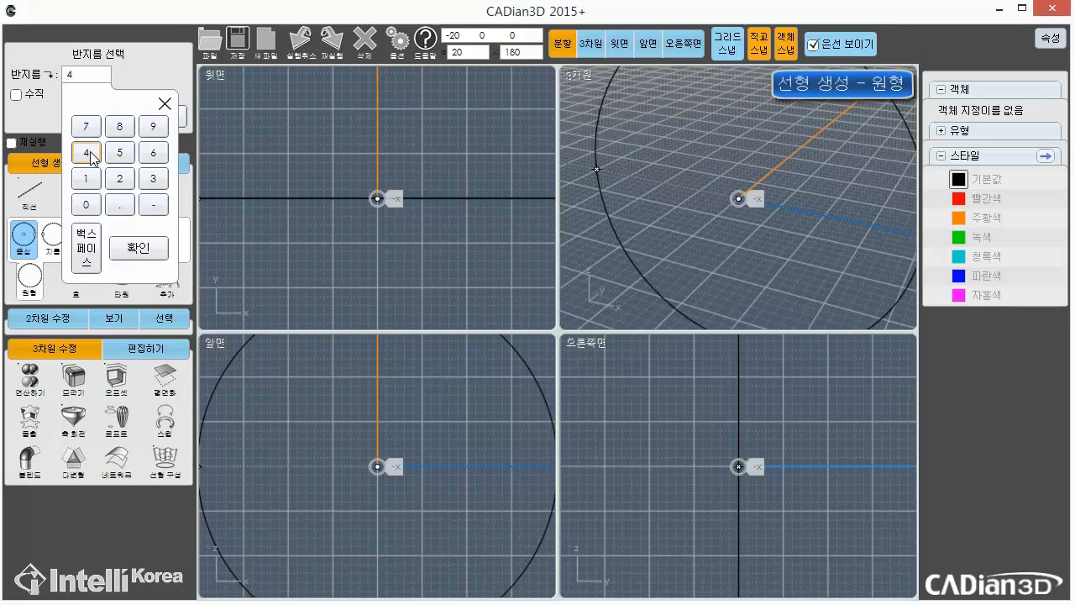
pyautogui.click(87, 152)
pyautogui.click(137, 246)
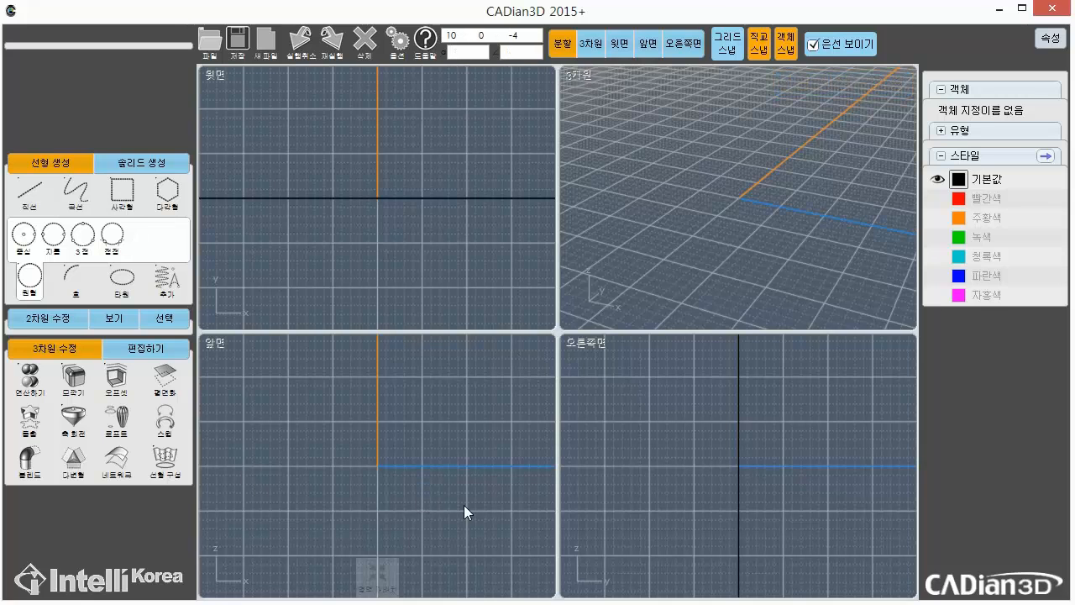
pyautogui.click(380, 573)
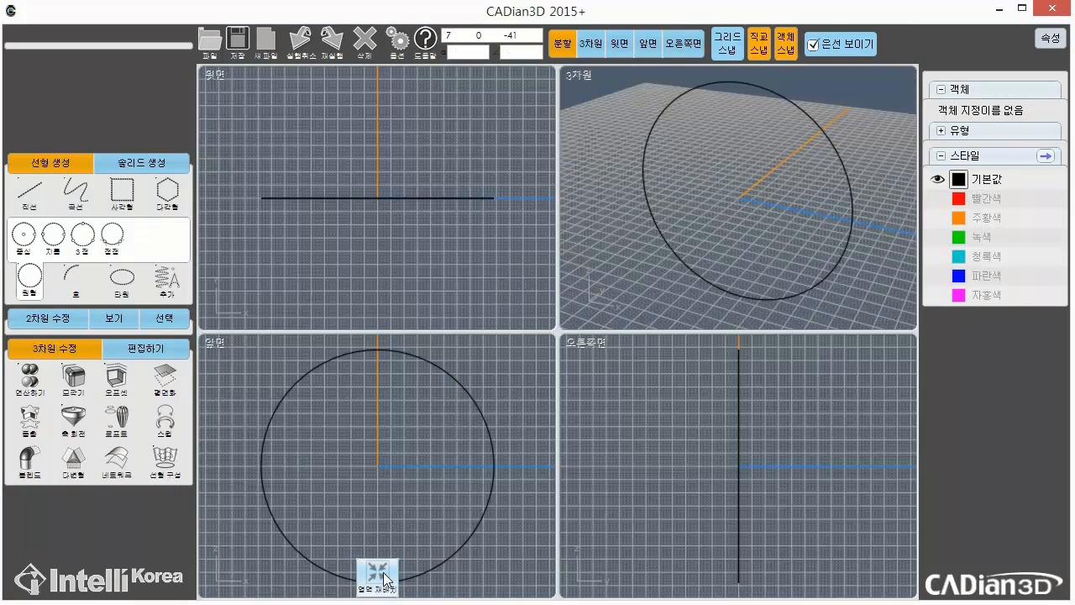
pyautogui.moveTo(522, 575); pyautogui.dragTo(402, 465)
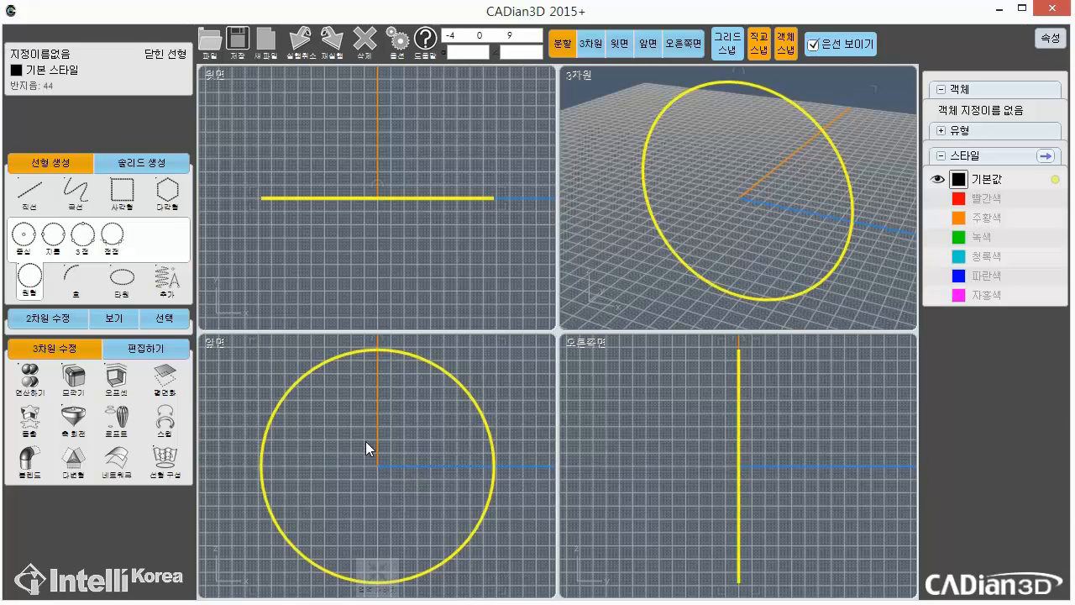
pyautogui.press('Escape')
pyautogui.moveTo(506, 377); pyautogui.dragTo(419, 454)
pyautogui.press('Escape')
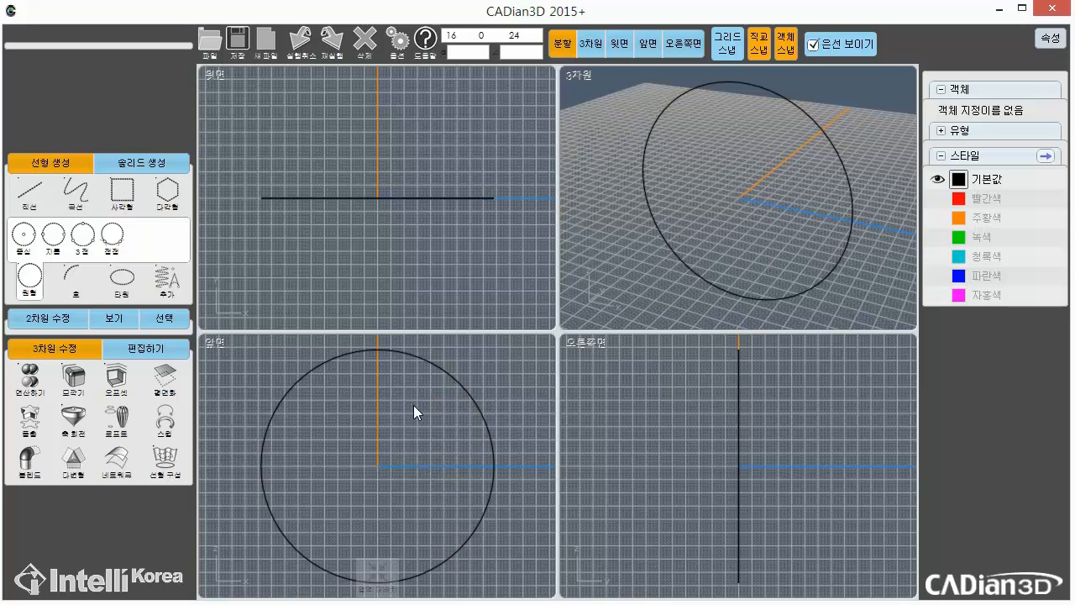
# Step: Offset the circle inward by a distance of 4
pyautogui.click(118, 380)
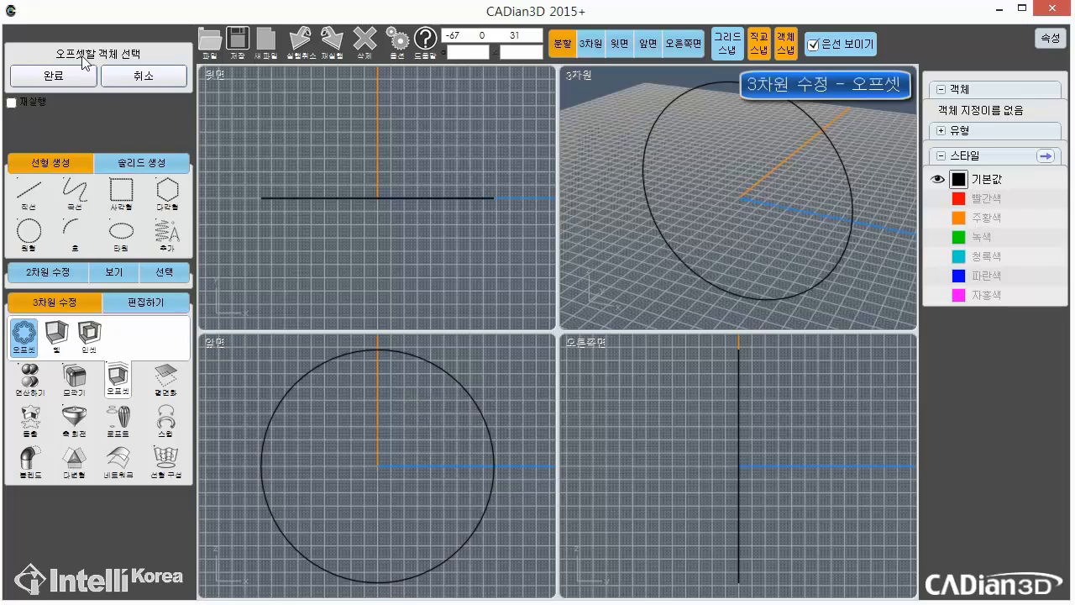
pyautogui.click(478, 395)
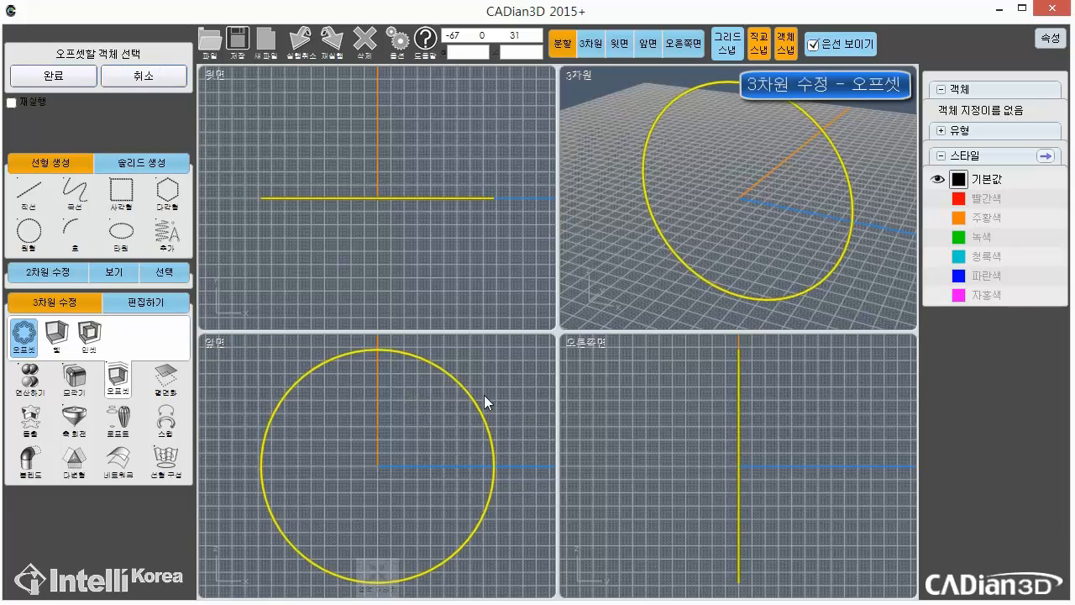
pyautogui.click(63, 80)
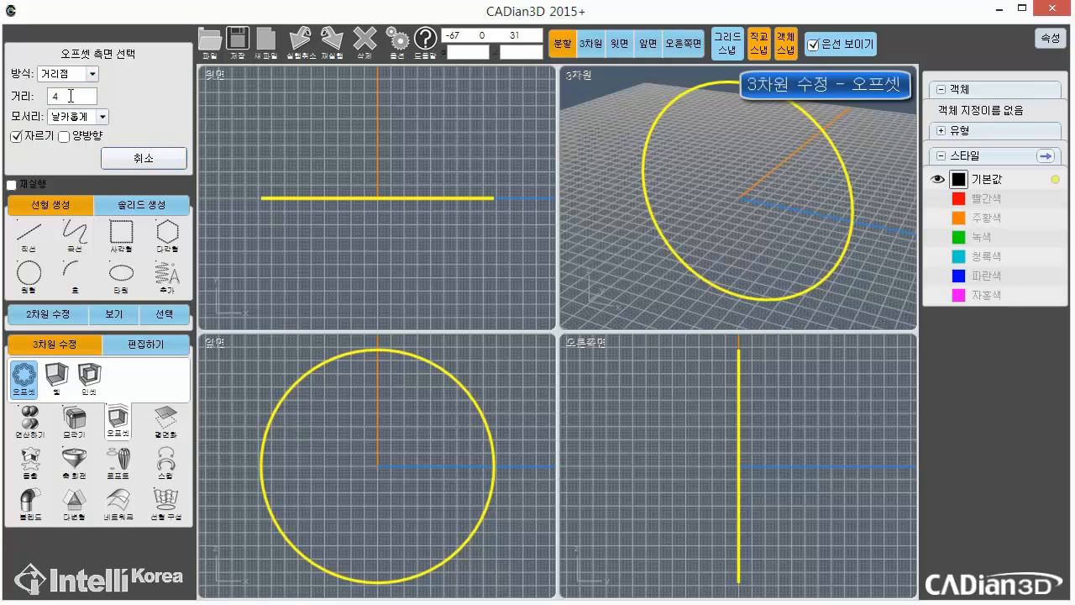
pyautogui.click(70, 96)
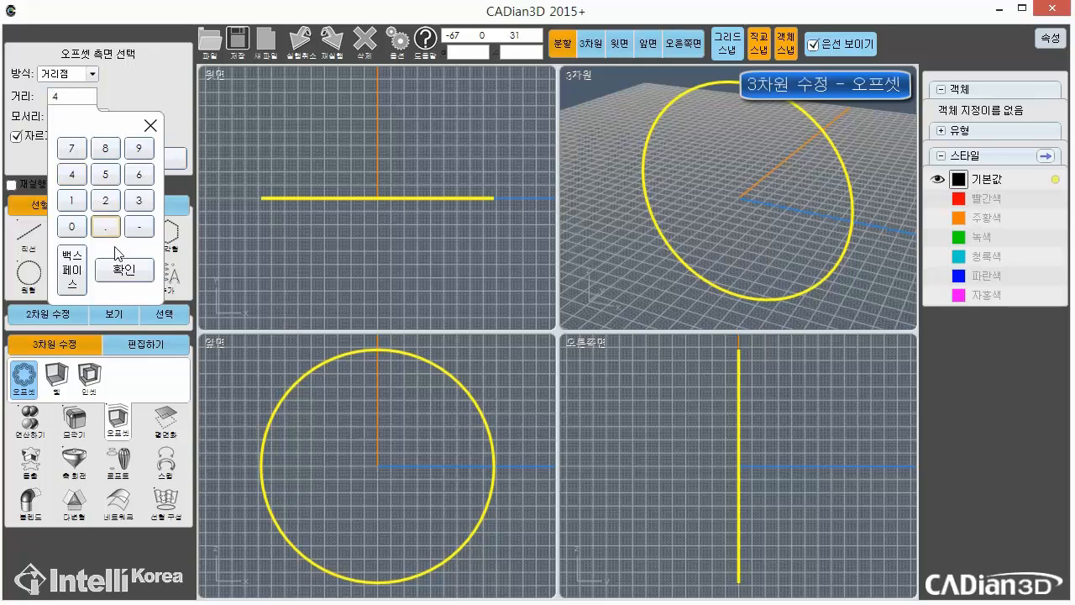
pyautogui.click(126, 270)
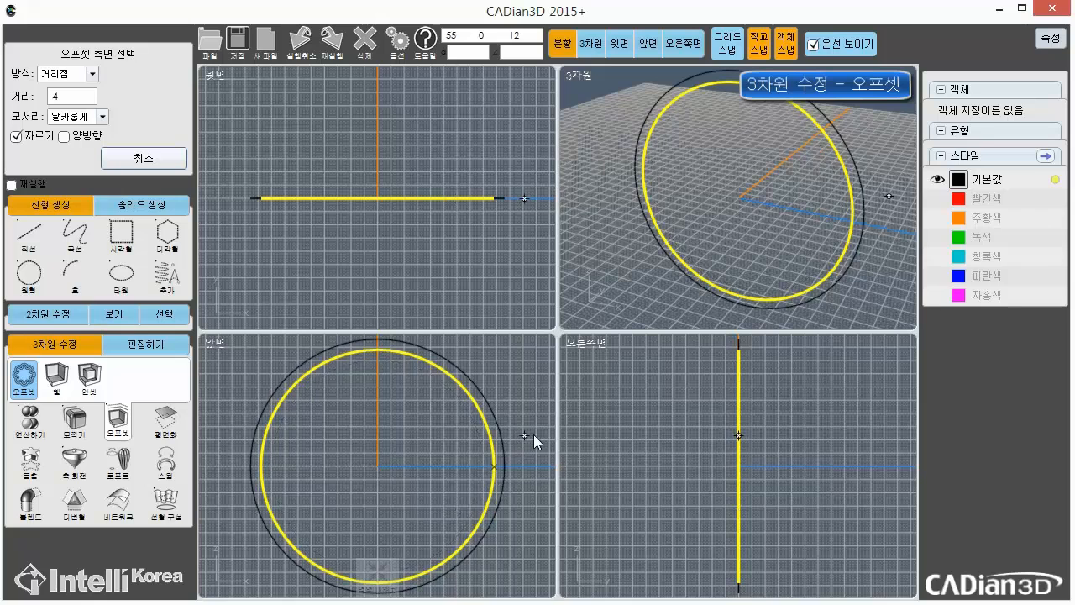
pyautogui.scroll(3, 487, 397)
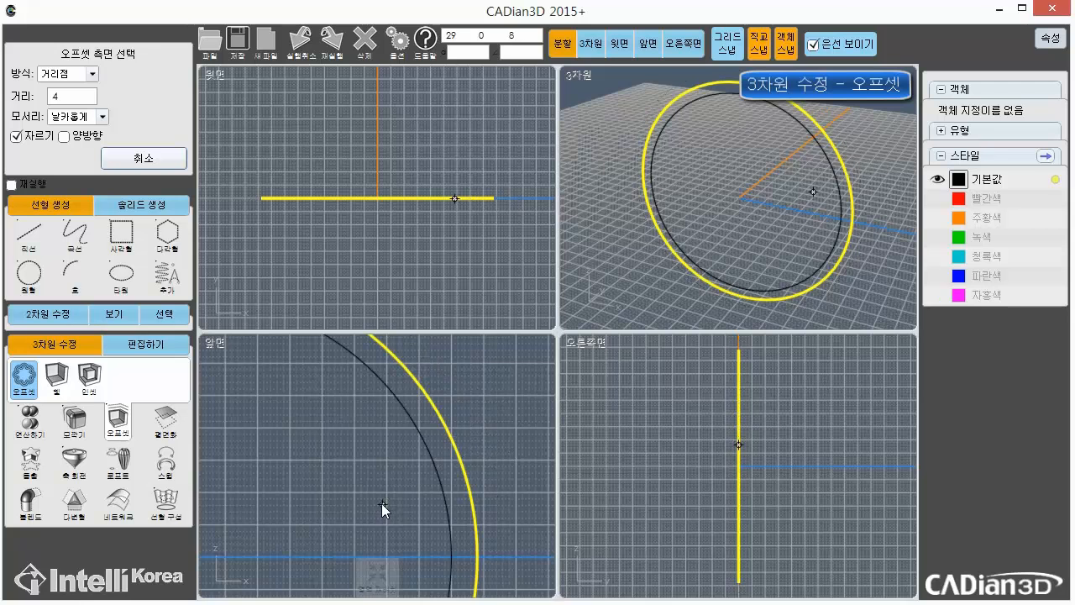
pyautogui.scroll(-4, 382, 509)
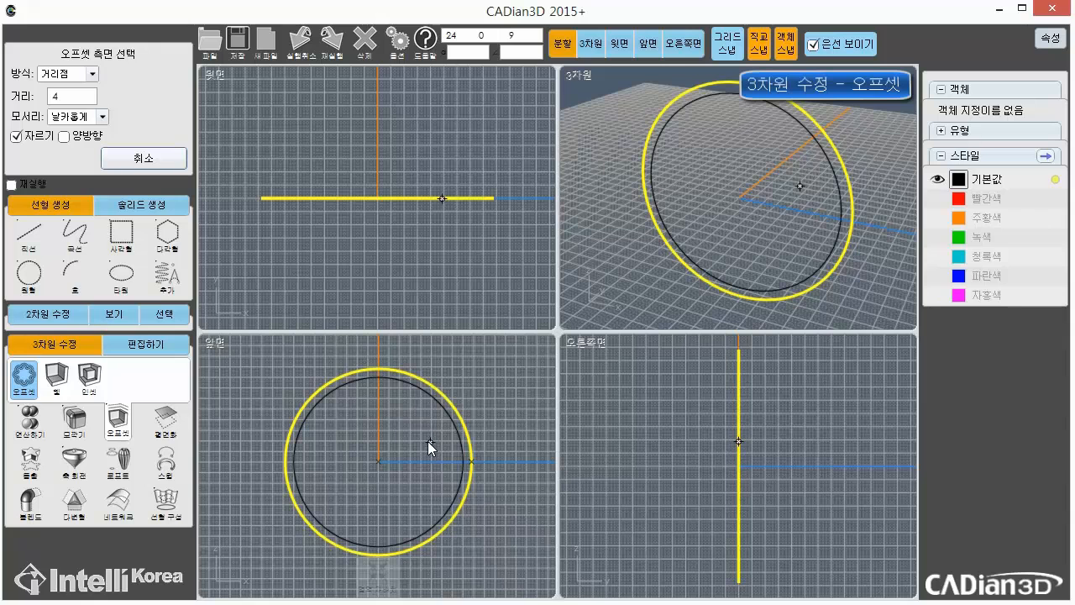
pyautogui.click(427, 443)
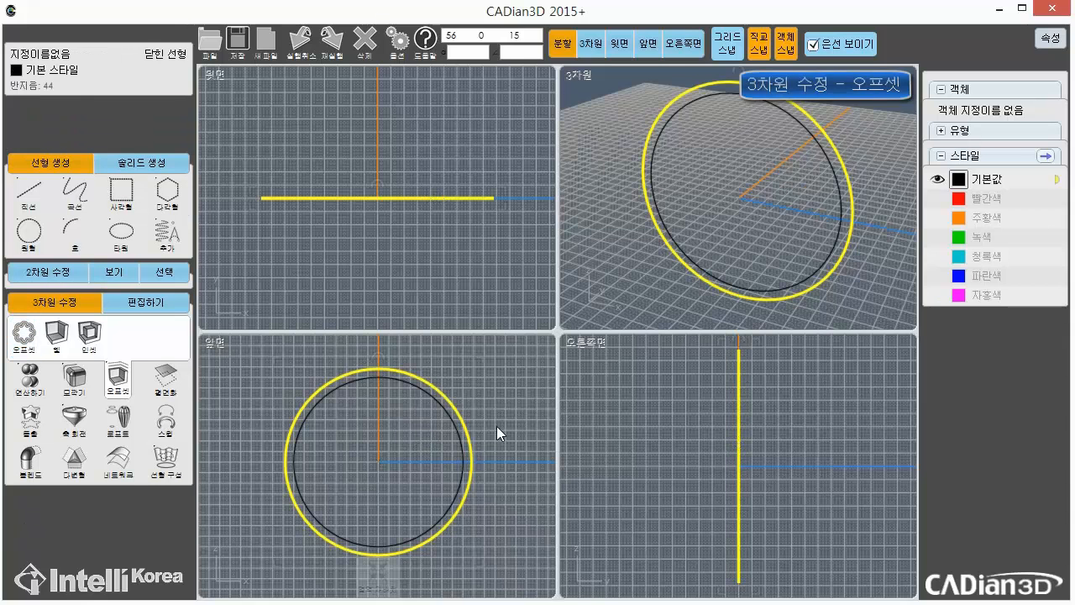
pyautogui.scroll(5, 399, 411)
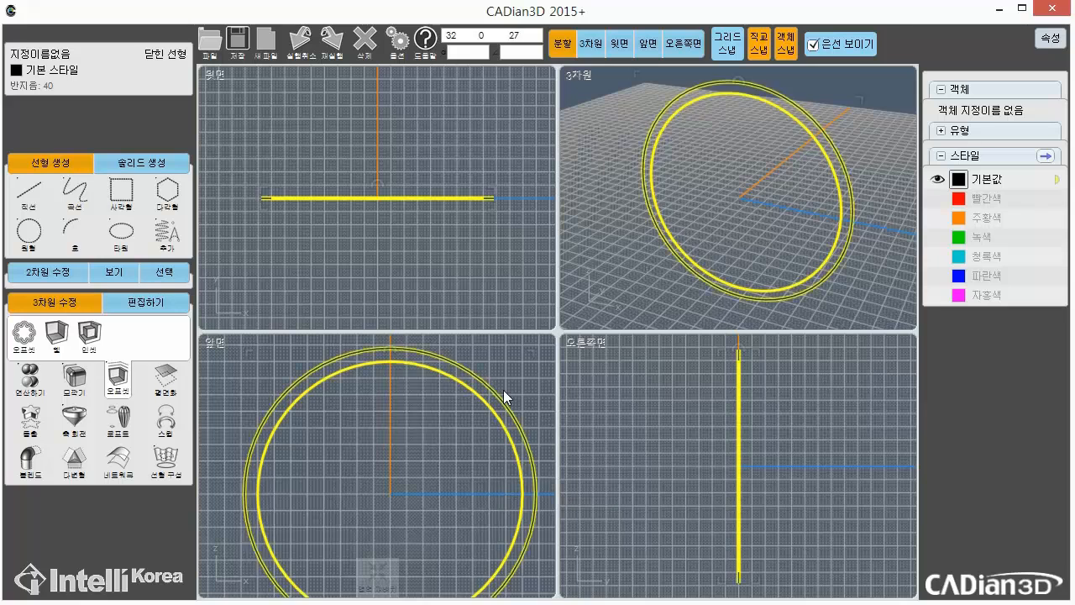
pyautogui.click(497, 393)
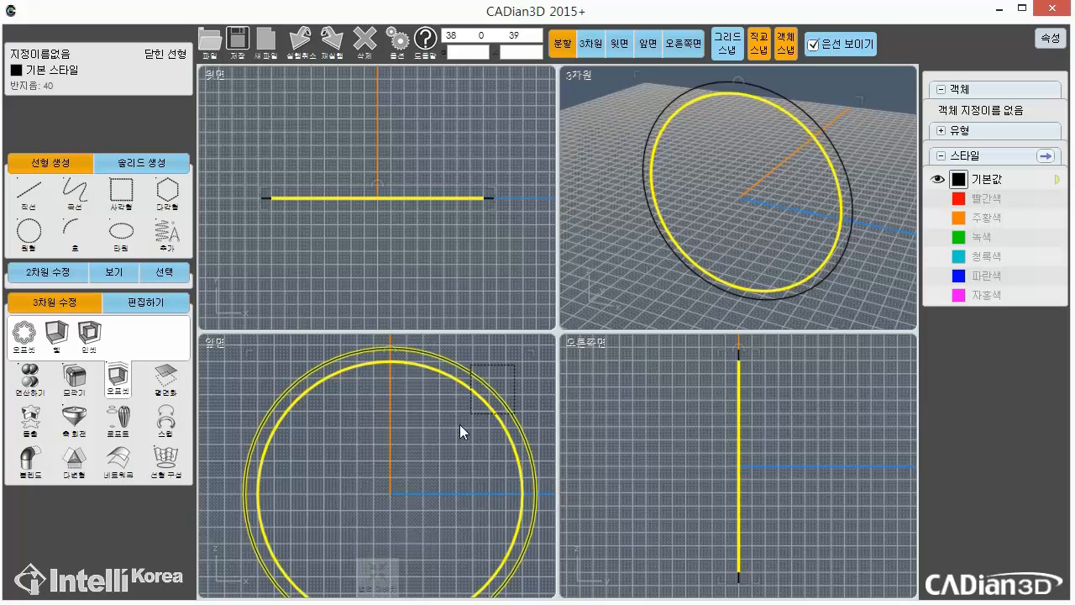
pyautogui.click(428, 467)
pyautogui.moveTo(441, 481); pyautogui.dragTo(401, 467, button='middle')
pyautogui.scroll(-3, 407, 470)
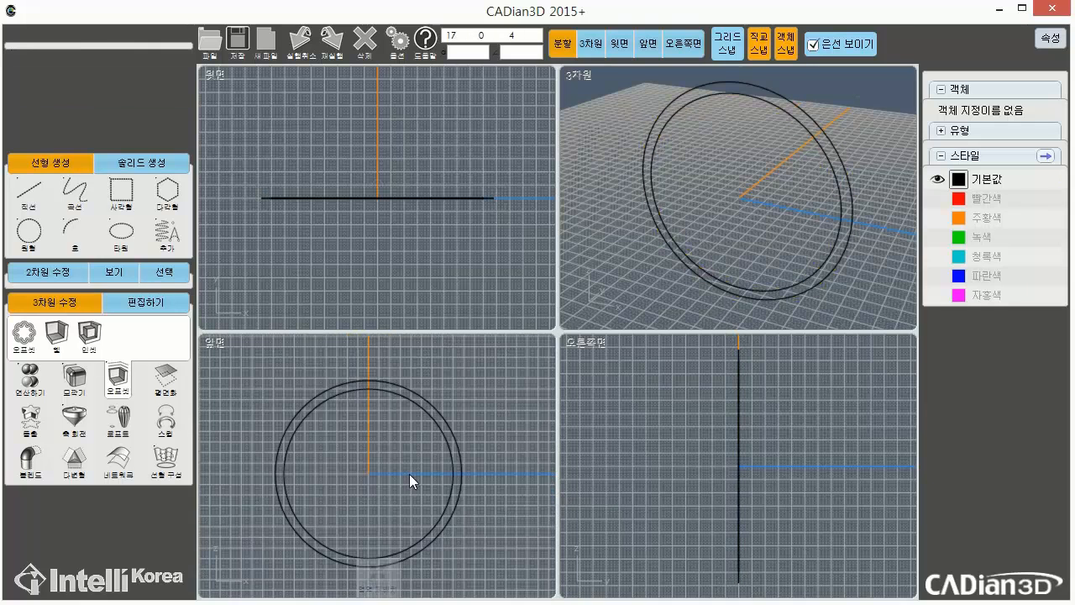
# Step: Extrude the outer circle of radius 44 by a distance of 300 into a solid cylinder
pyautogui.click(377, 572)
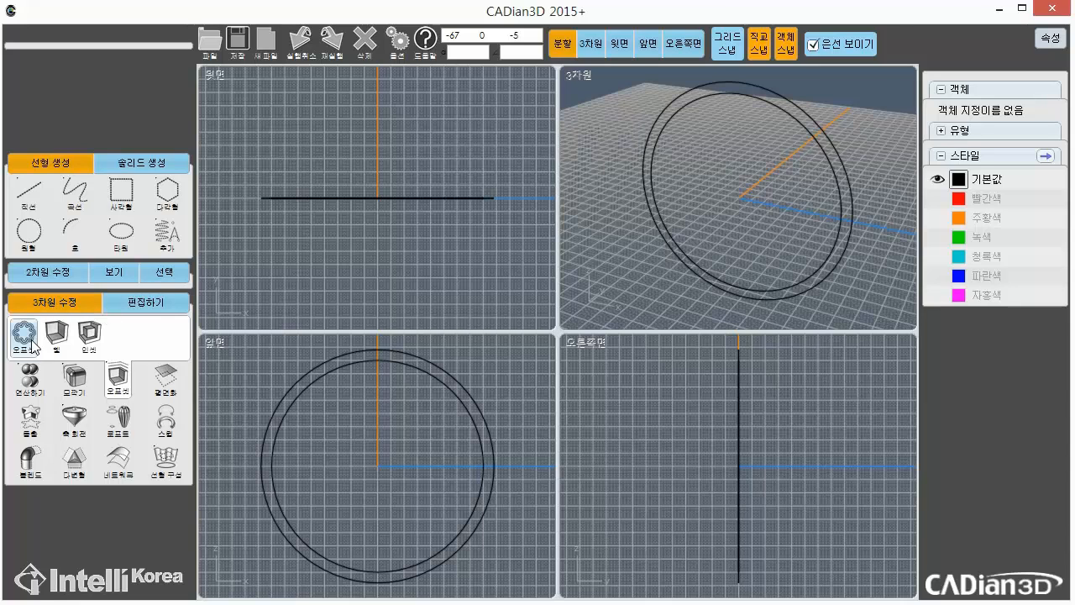
pyautogui.click(43, 423)
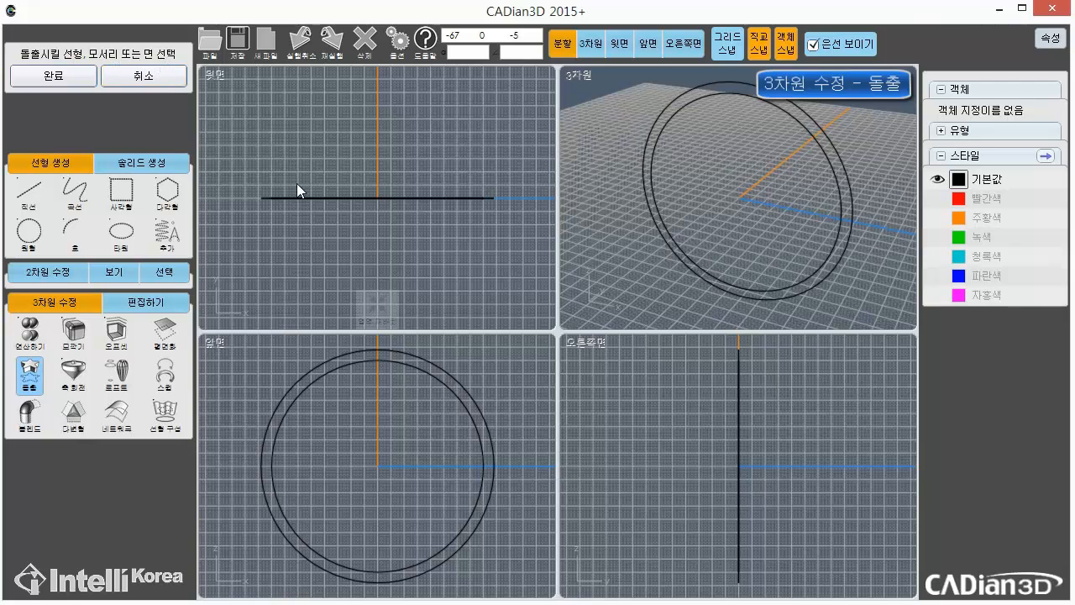
pyautogui.click(476, 399)
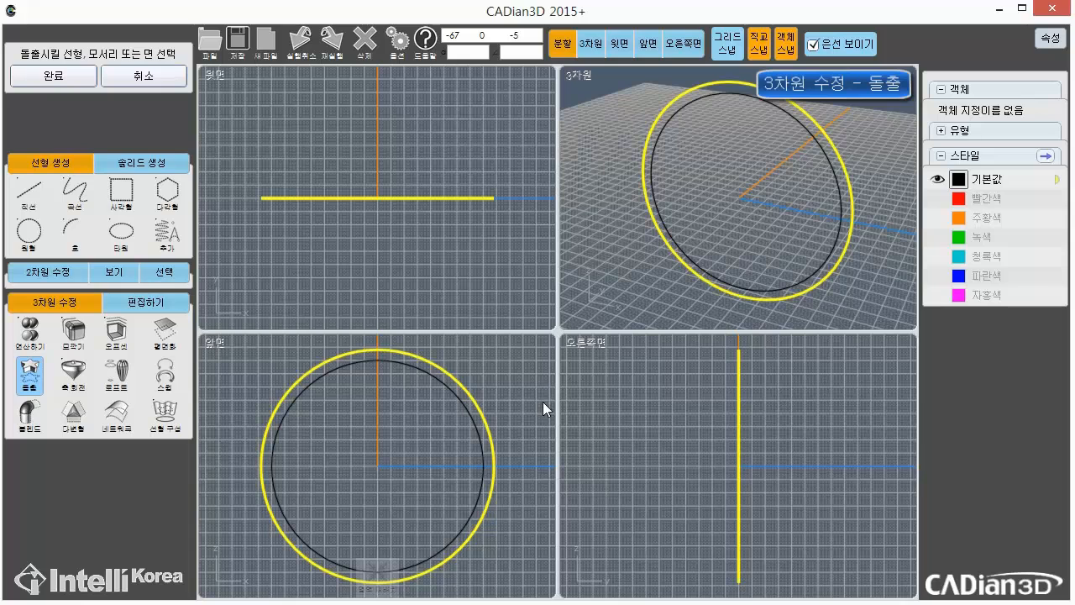
pyautogui.click(56, 76)
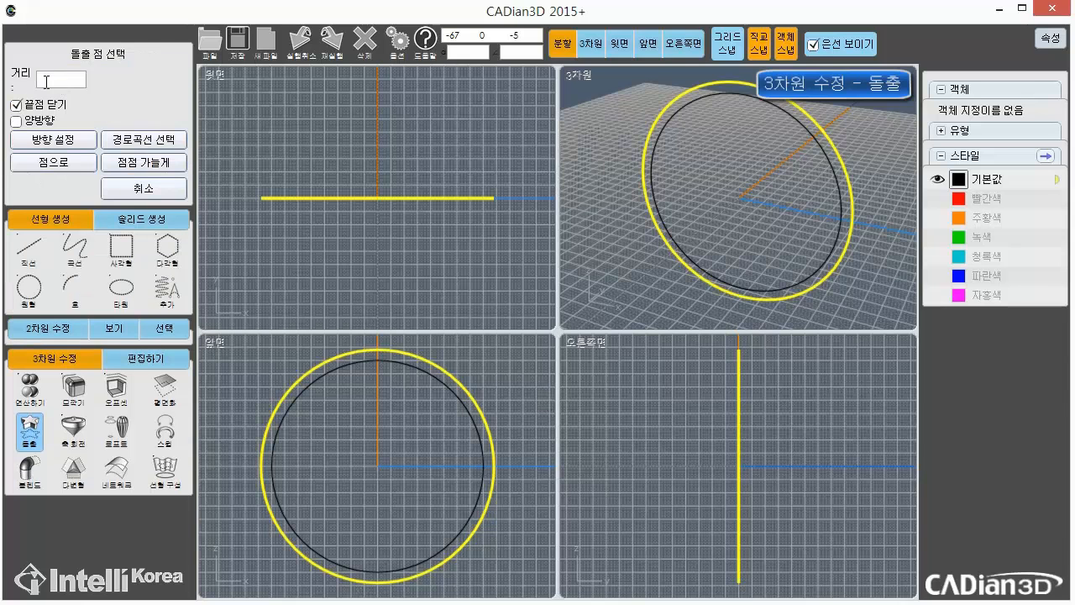
pyautogui.write('-1')
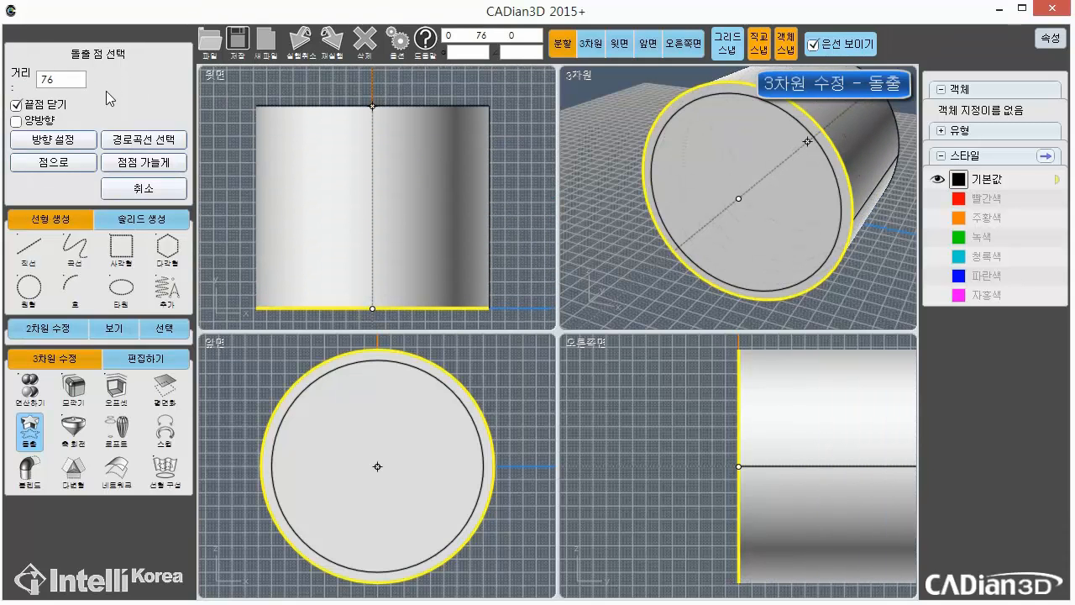
pyautogui.click(72, 81)
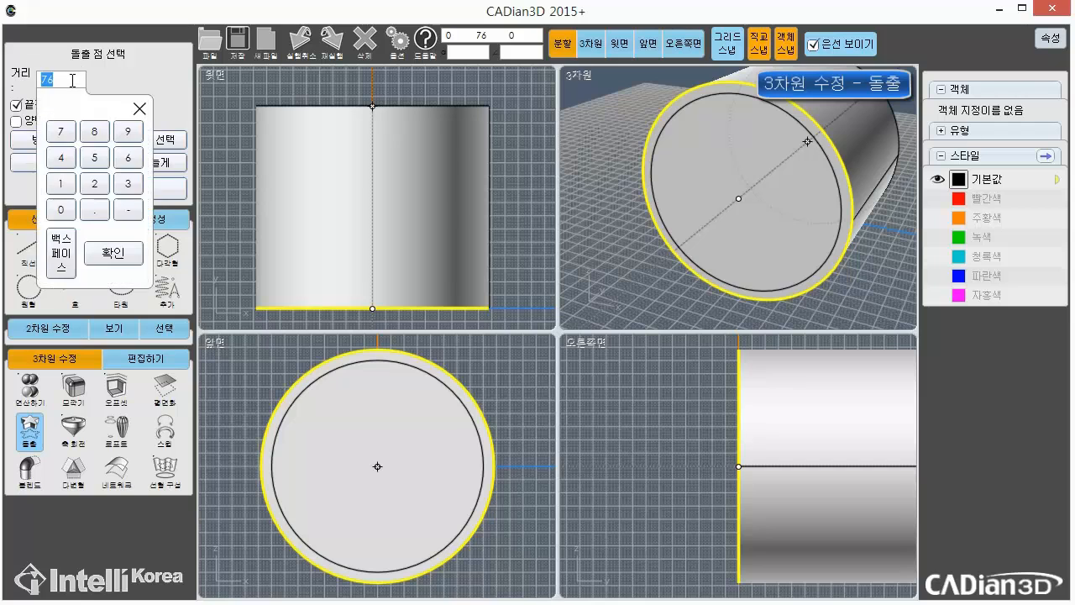
pyautogui.click(126, 185)
pyautogui.click(61, 210)
pyautogui.click(61, 210)
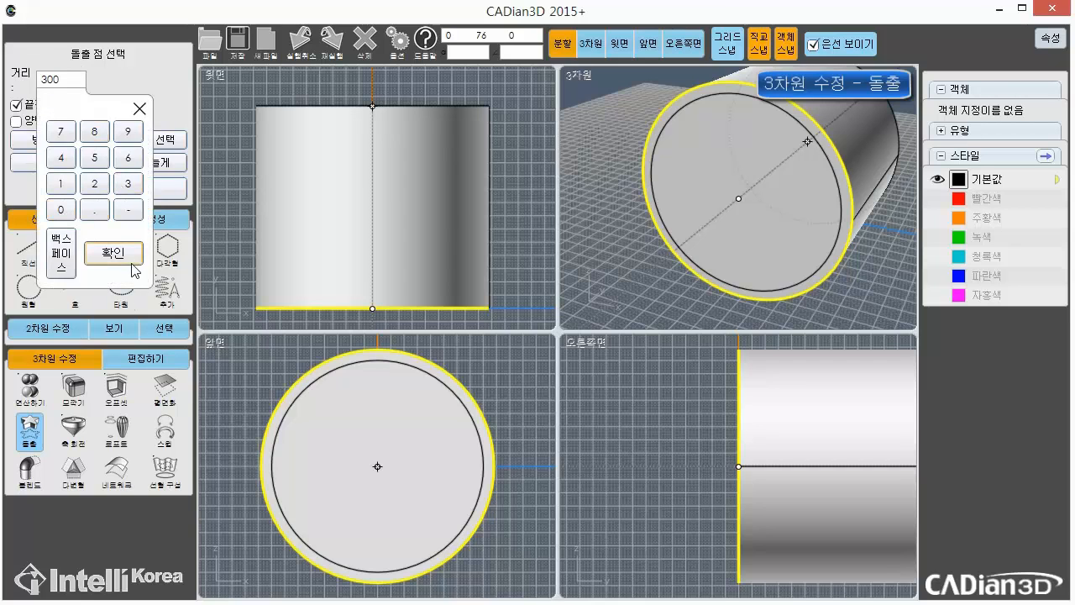
pyautogui.click(113, 252)
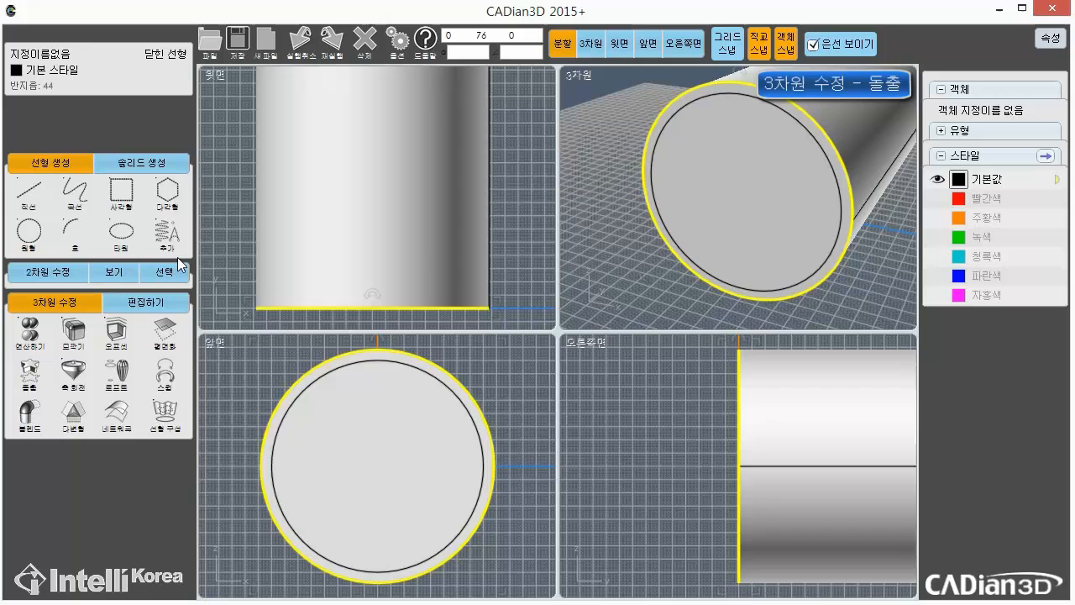
# Step: Examine the extruded cylinder in all views and inspect the inner circle on its front end
pyautogui.click(530, 261)
pyautogui.moveTo(827, 184); pyautogui.dragTo(459, 210, button='right')
pyautogui.moveTo(377, 327)
pyautogui.click(379, 309)
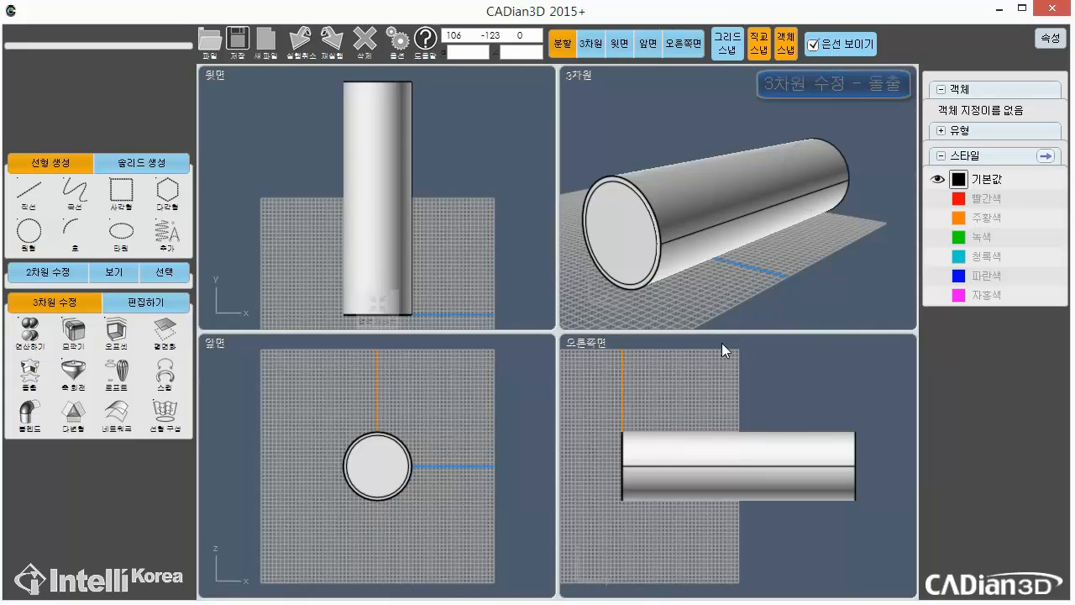
pyautogui.click(738, 311)
pyautogui.click(800, 199)
pyautogui.click(741, 236)
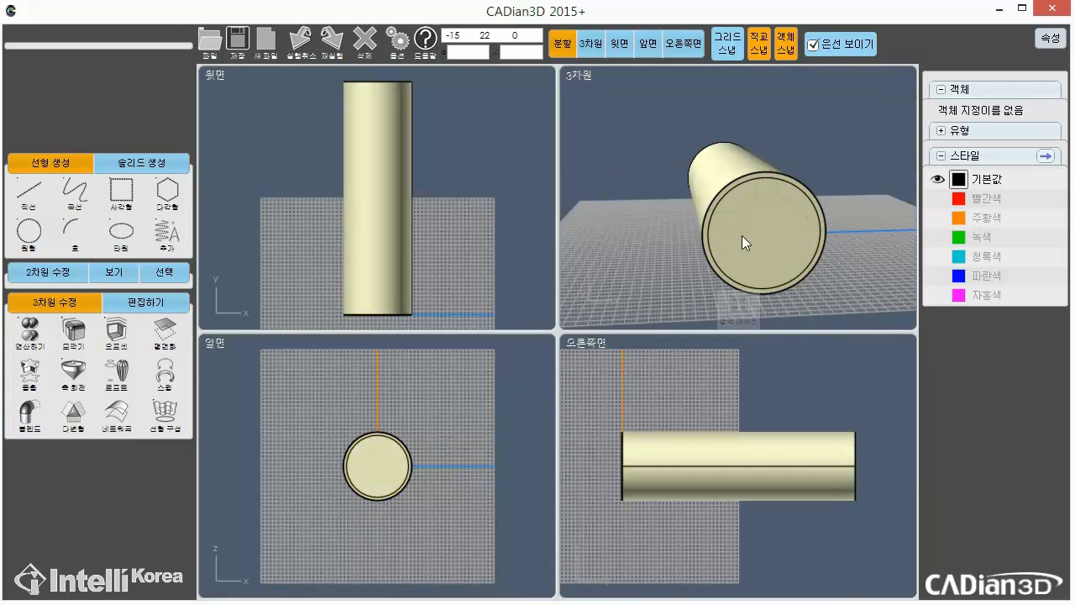
pyautogui.moveTo(855, 245); pyautogui.dragTo(818, 254, button='middle')
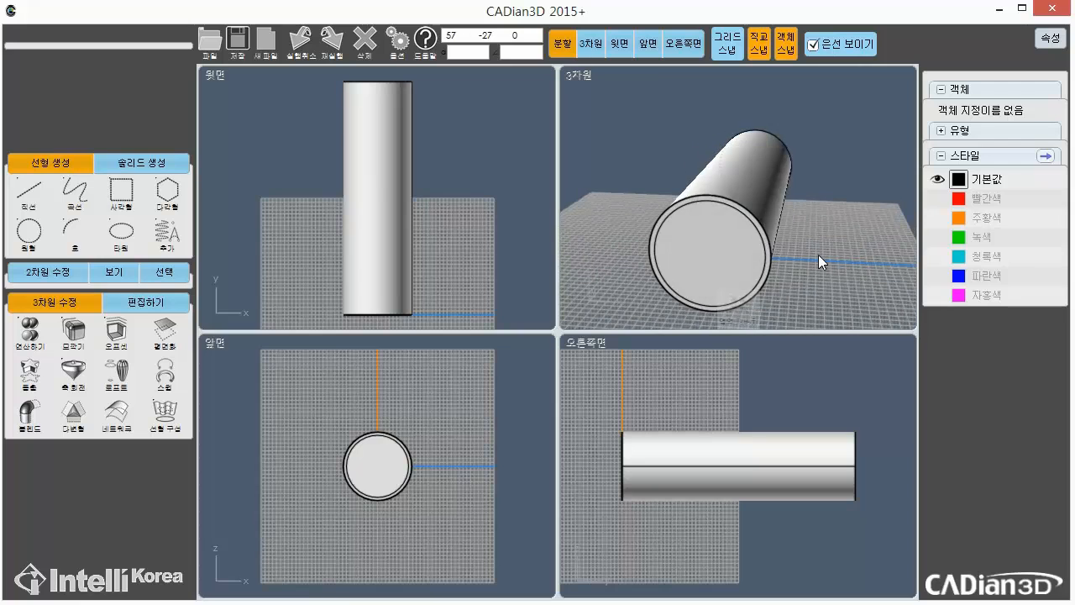
pyautogui.click(753, 230)
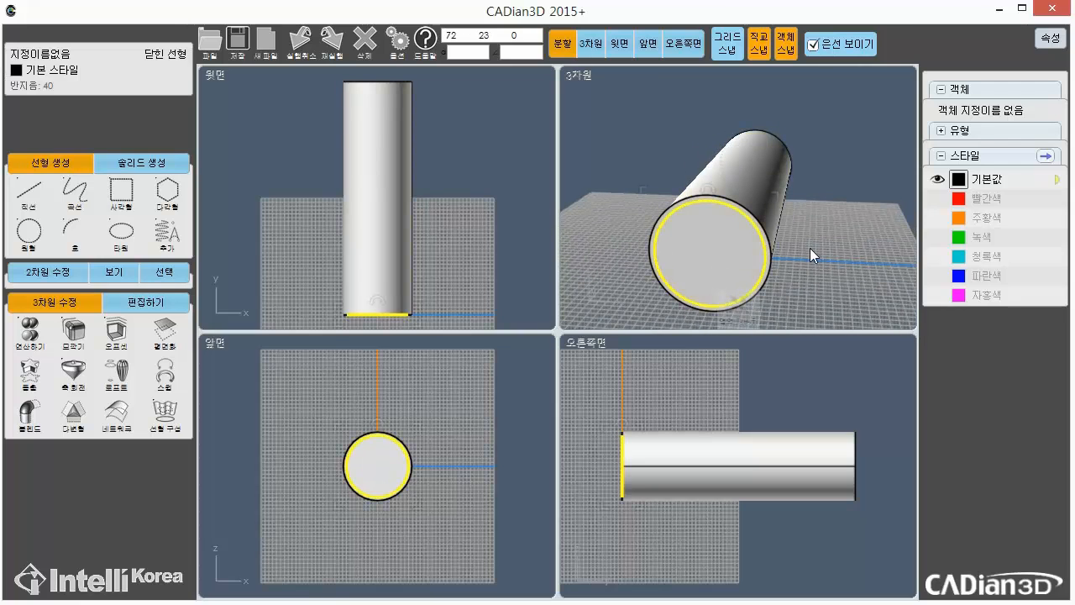
pyautogui.click(859, 249)
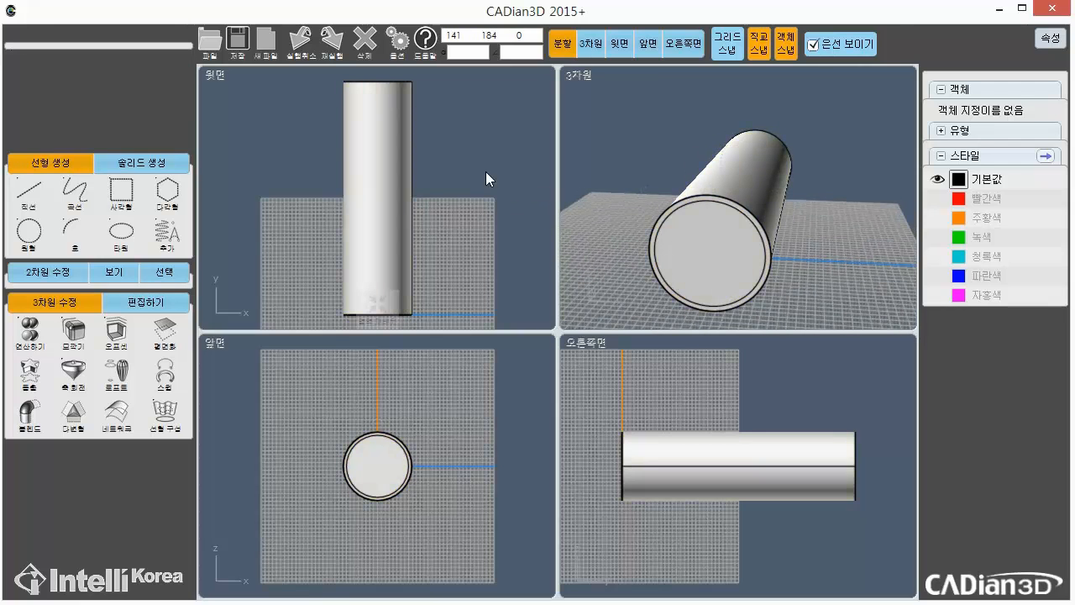
# Step: Extrude the inner circle of radius 40 by a distance of 300
pyautogui.click(30, 369)
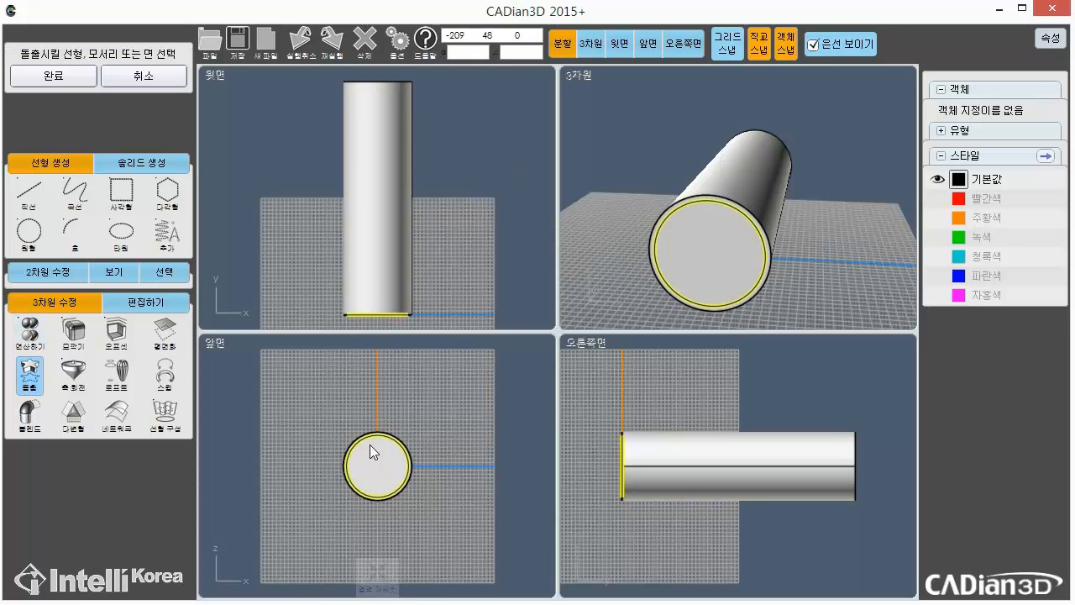
pyautogui.scroll(4, 374, 441)
pyautogui.scroll(2, 406, 472)
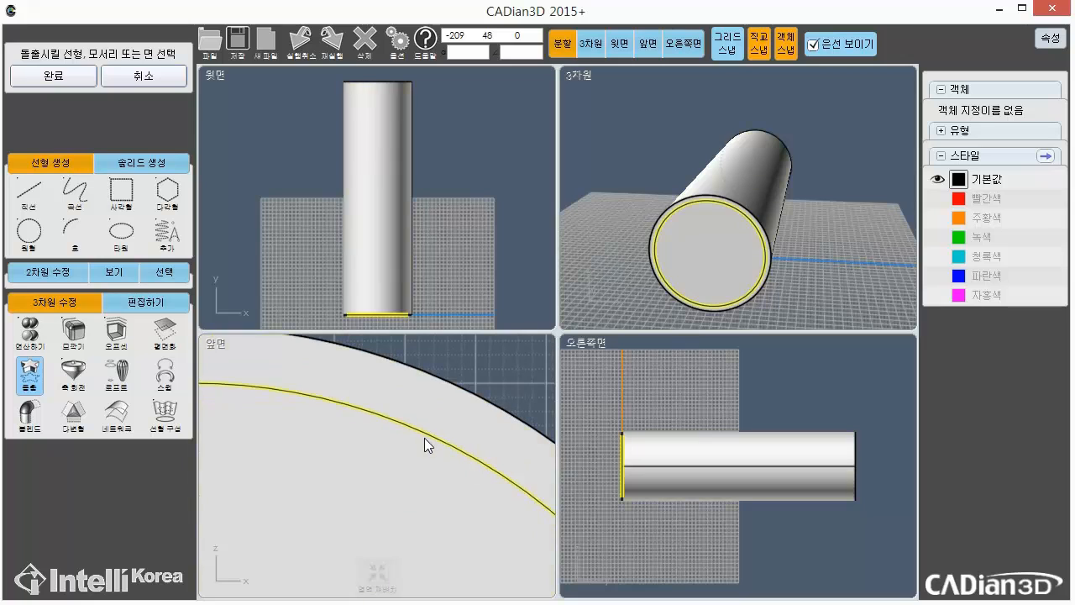
pyautogui.click(82, 75)
pyautogui.click(77, 78)
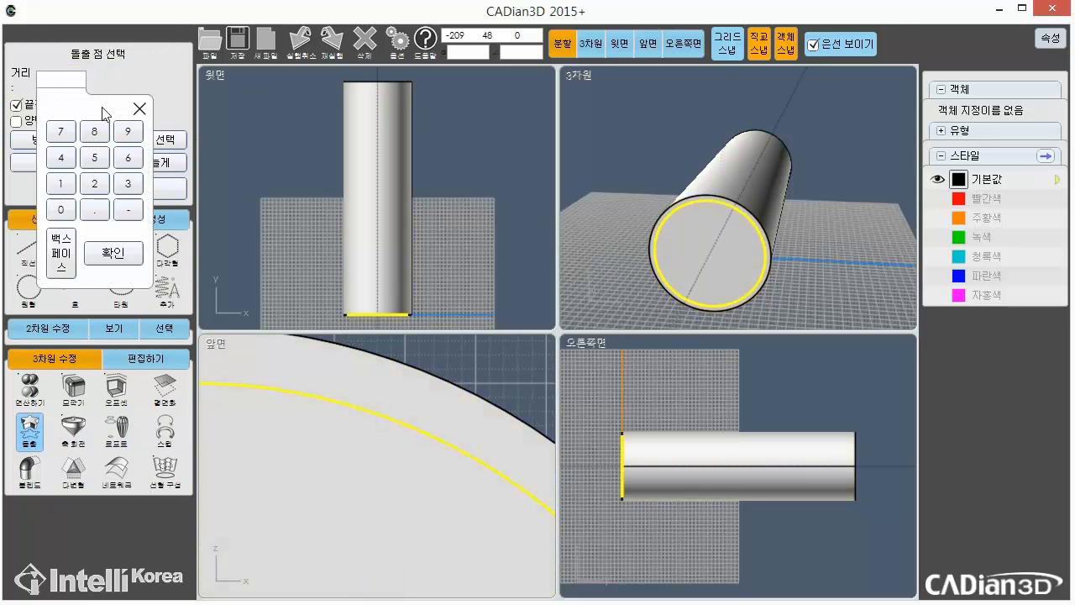
pyautogui.click(128, 184)
pyautogui.doubleClick(60, 210)
pyautogui.click(110, 257)
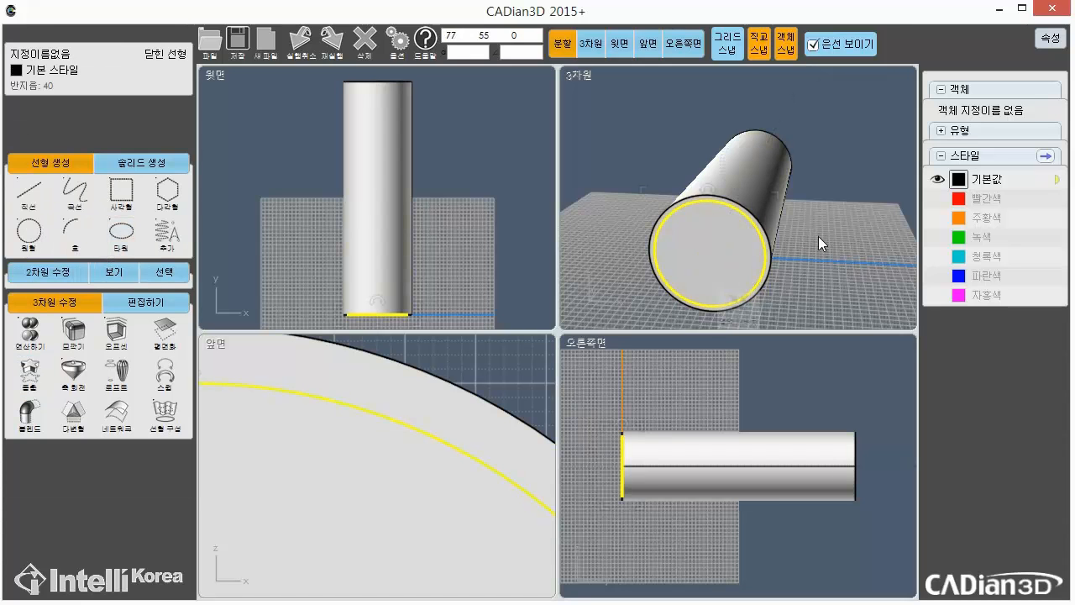
# Step: Move the outer cylinder about 148 sideways to reveal the inner cylinder, and undo the move
pyautogui.moveTo(818, 238); pyautogui.dragTo(745, 228)
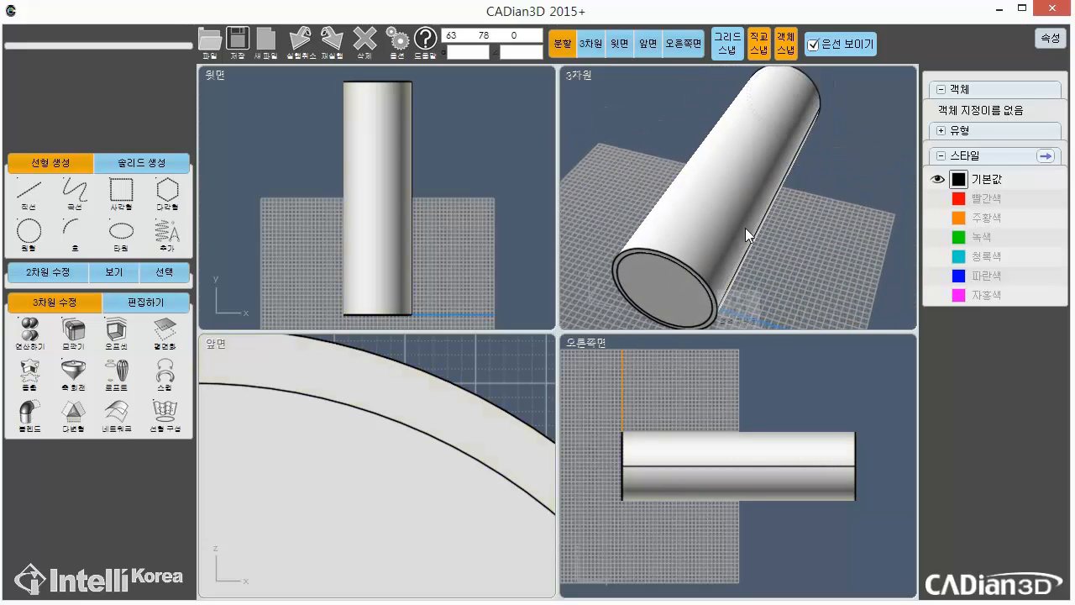
pyautogui.click(745, 227)
pyautogui.moveTo(408, 180); pyautogui.dragTo(486, 184)
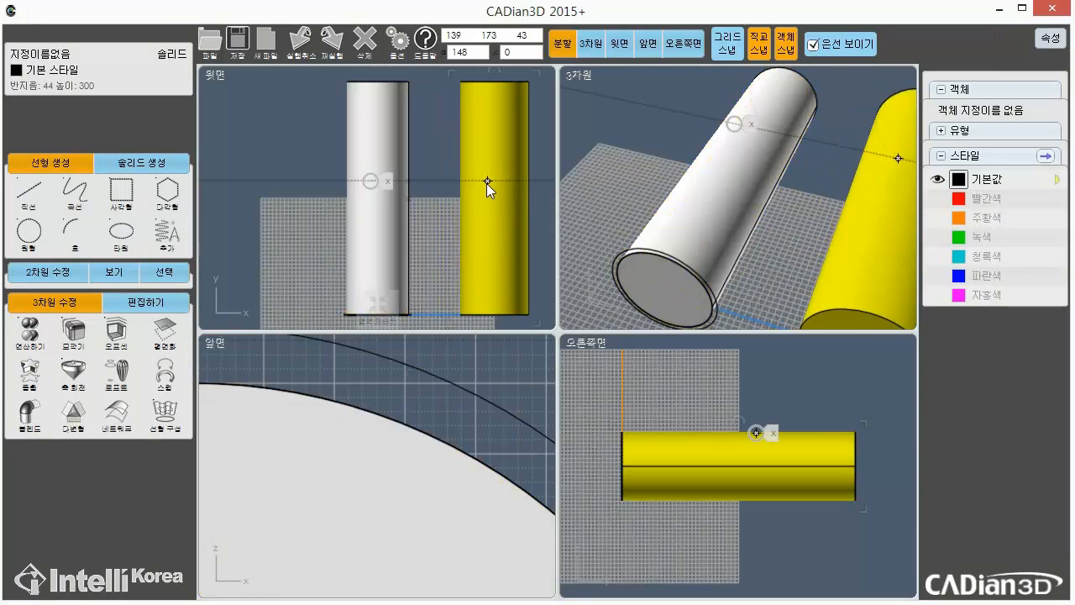
pyautogui.click(439, 186)
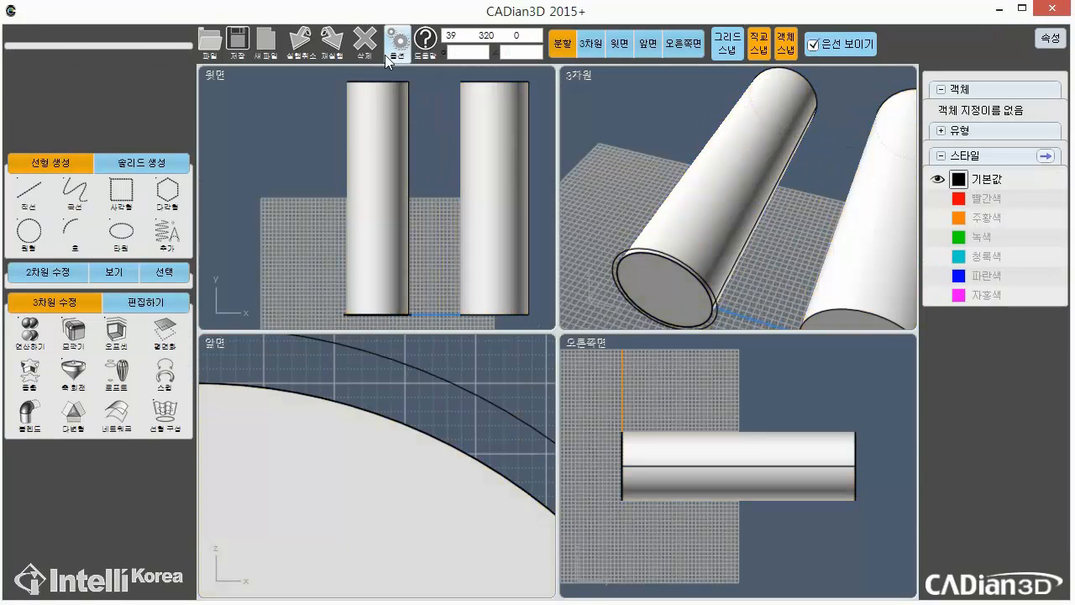
pyautogui.click(304, 44)
pyautogui.click(305, 45)
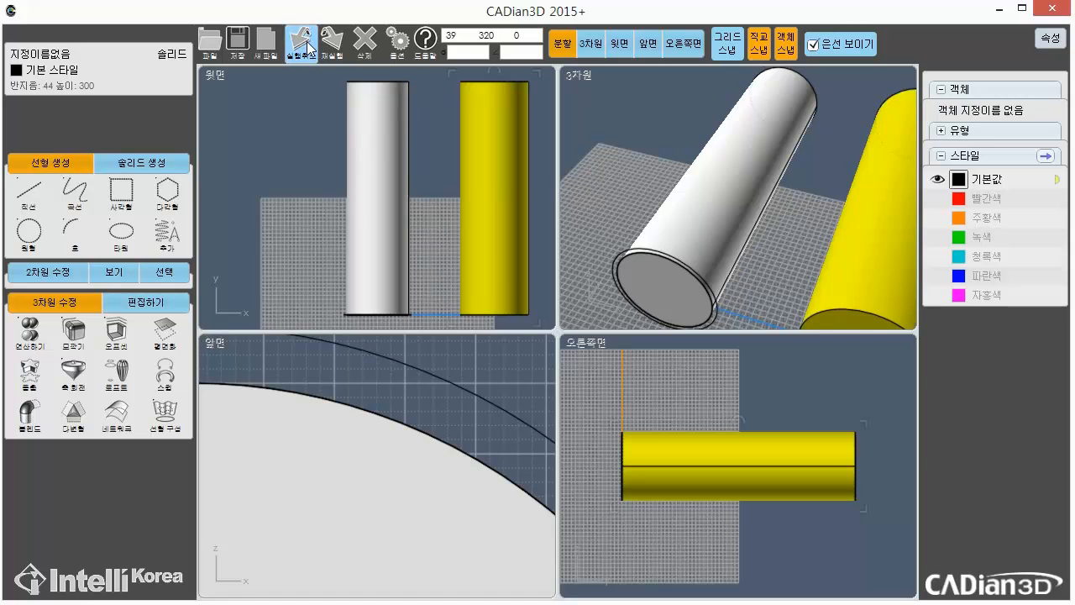
pyautogui.click(514, 173)
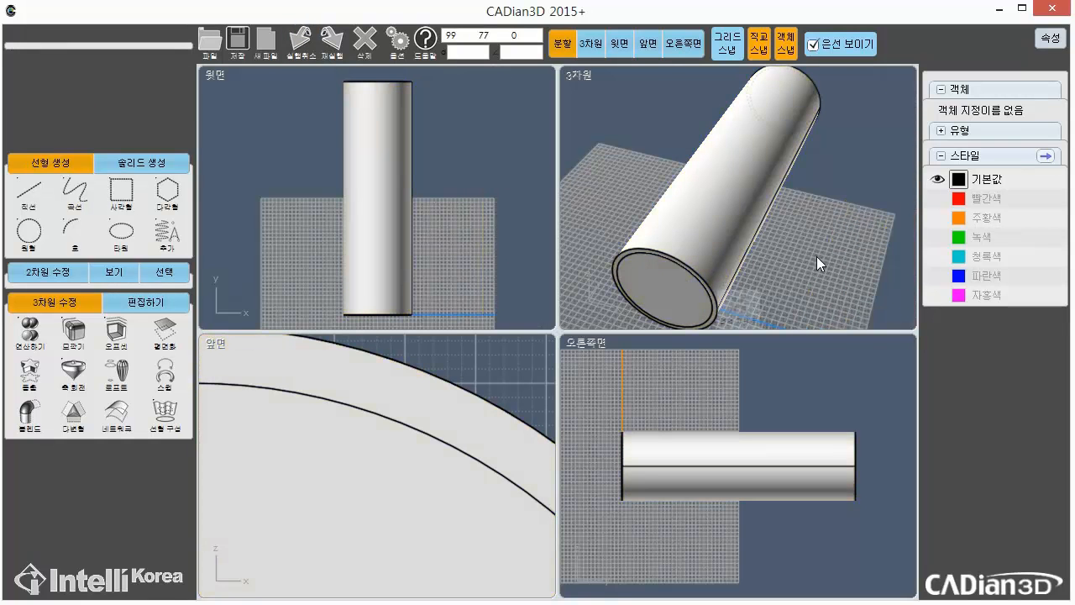
# Step: Subtract the inner cylinder from the outer cylinder with the 차집합 (difference) operation to form a hollow tube
pyautogui.moveTo(836, 272); pyautogui.dragTo(605, 164, button='middle')
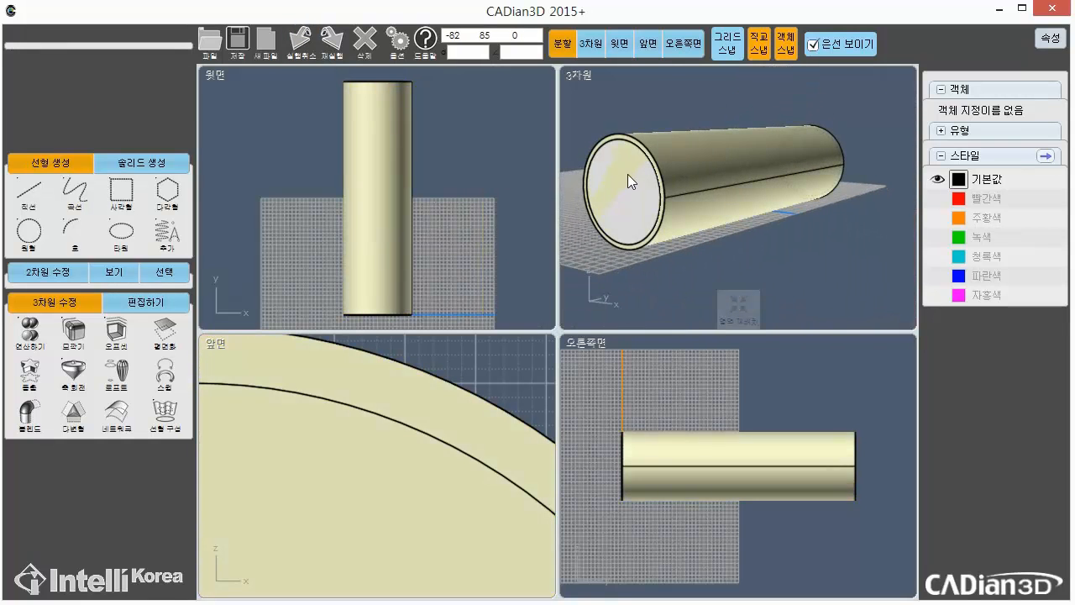
pyautogui.moveTo(774, 235); pyautogui.dragTo(737, 244, button='middle')
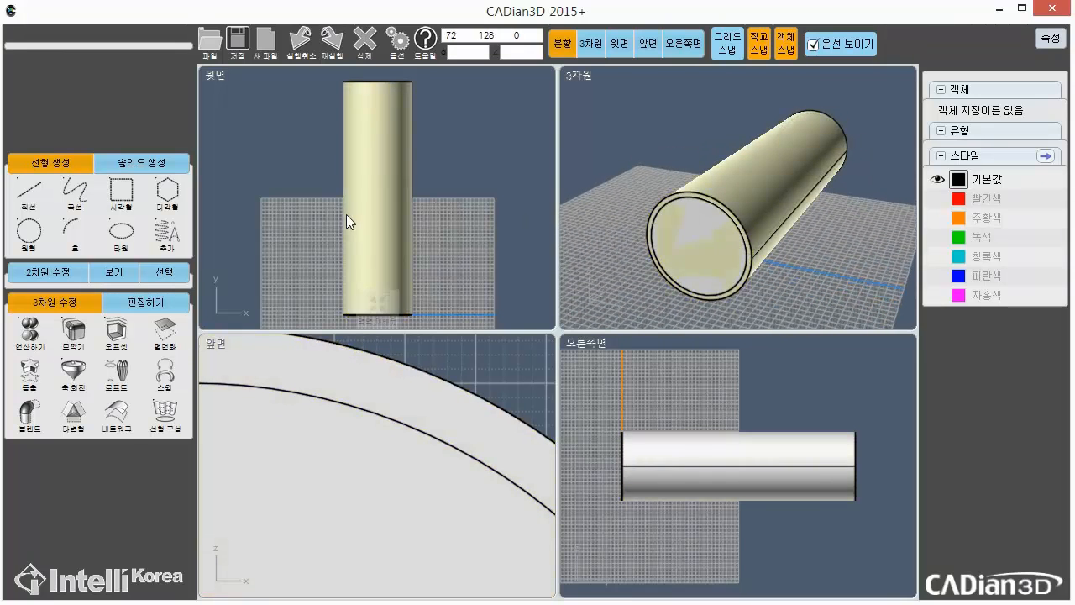
pyautogui.click(29, 332)
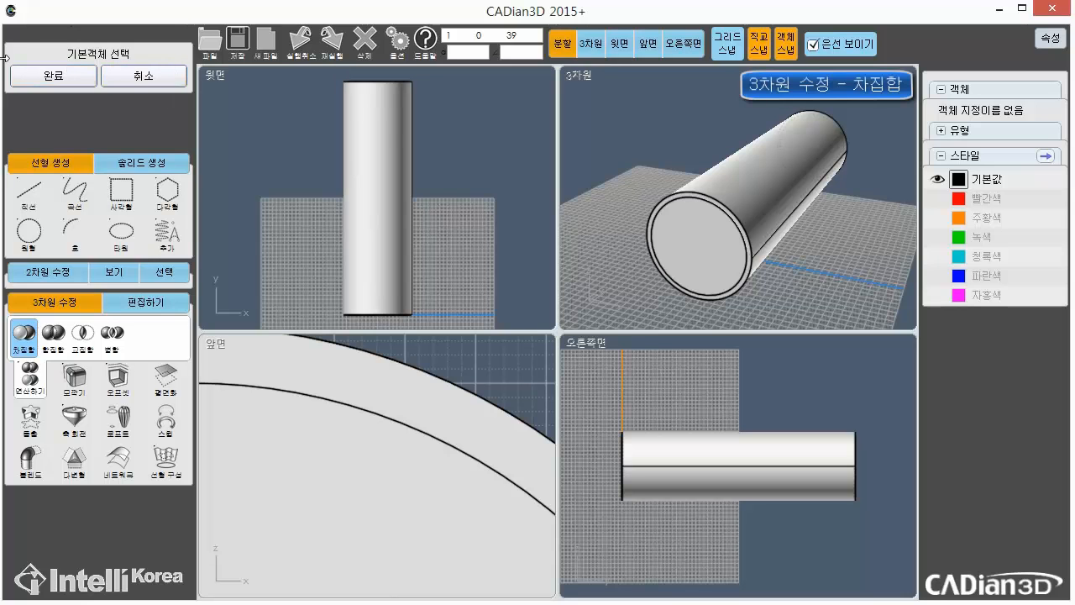
pyautogui.click(798, 166)
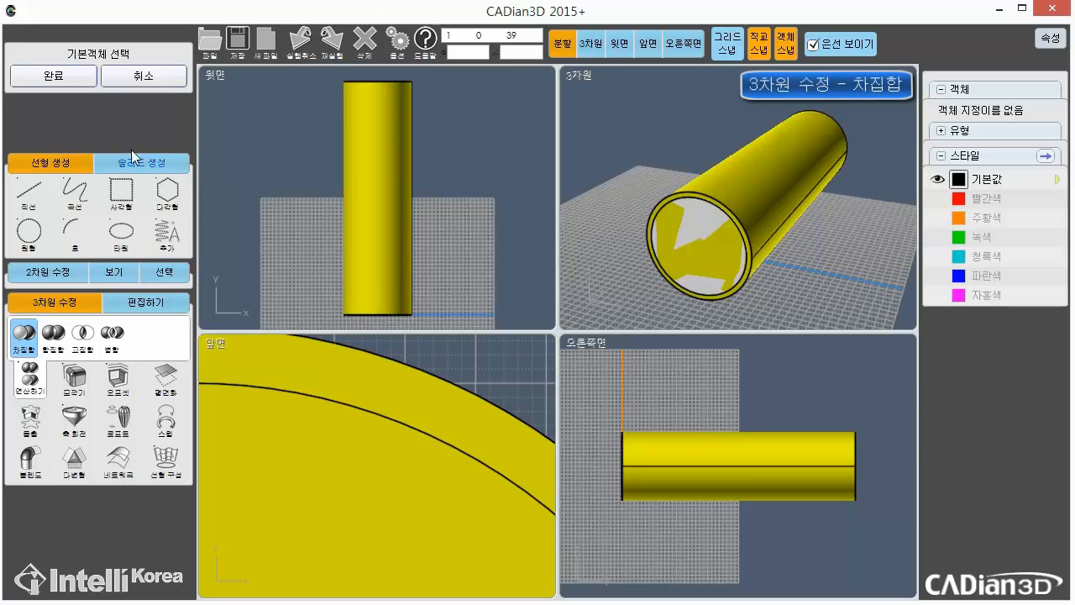
pyautogui.click(72, 79)
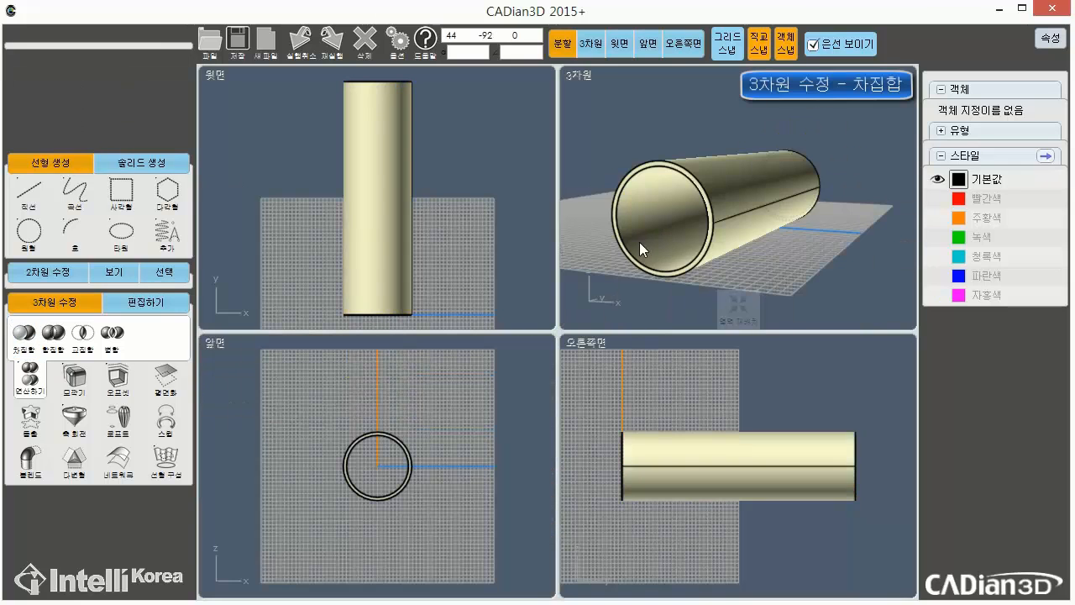
pyautogui.moveTo(776, 231); pyautogui.dragTo(797, 269, button='right')
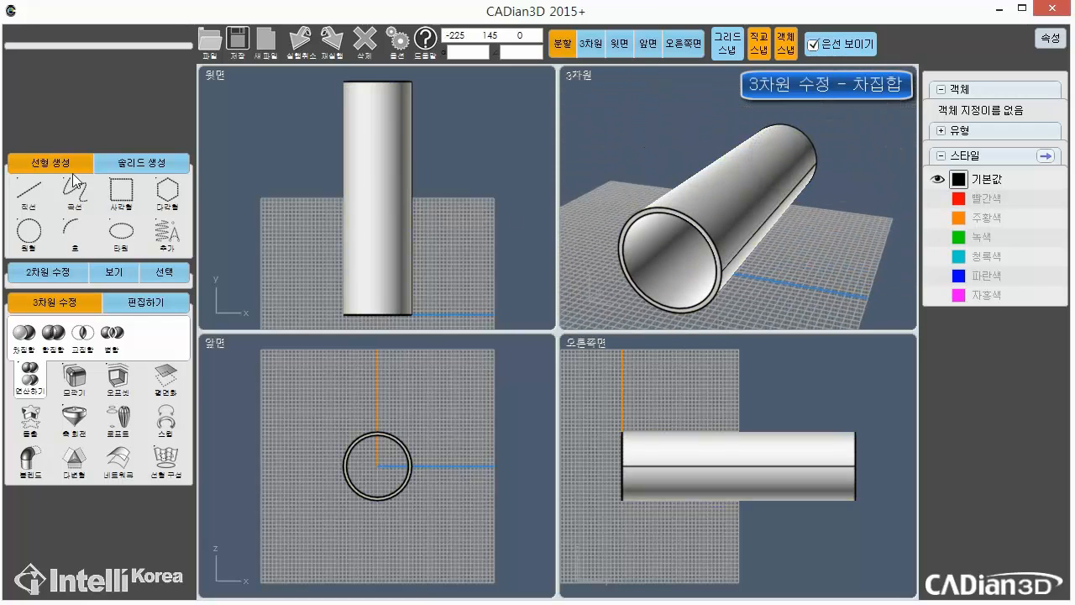
# Step: Place the centre of a centre-defined rectangle on the lowest point of the tube's inner circle in the front view
pyautogui.click(122, 190)
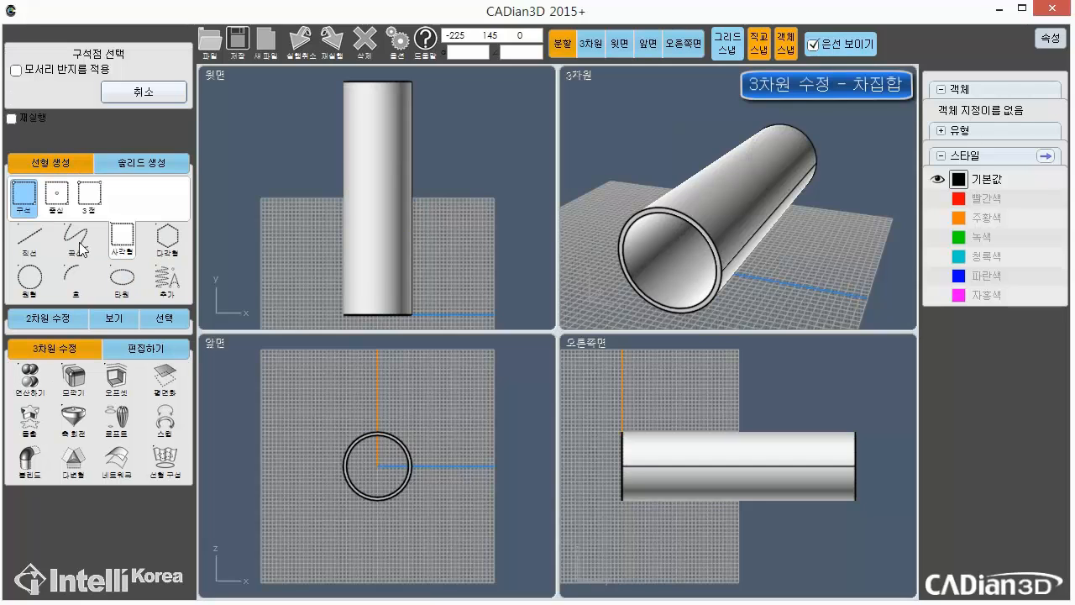
pyautogui.click(57, 194)
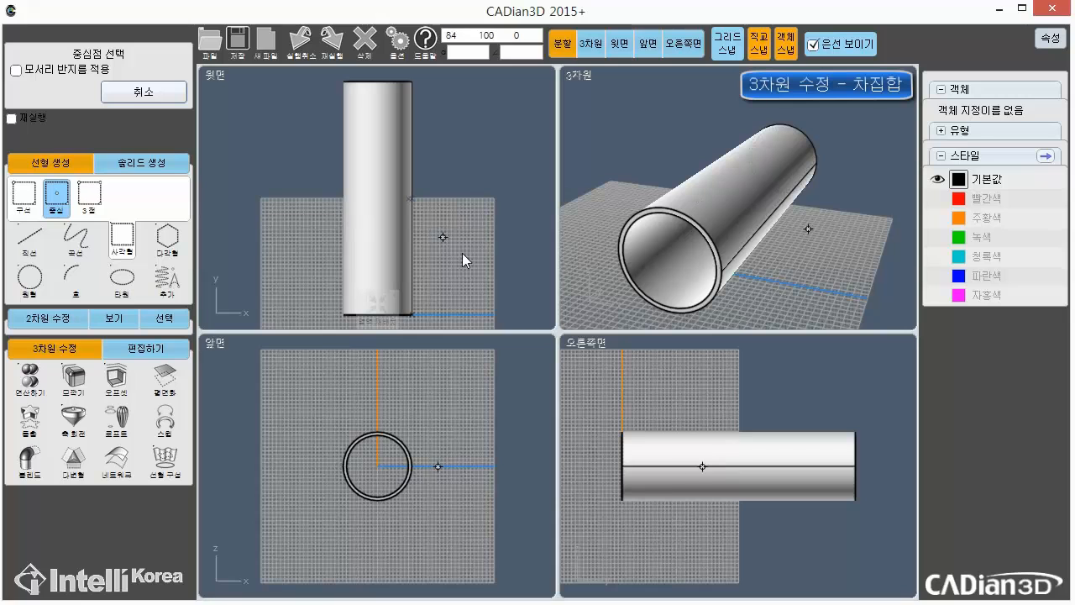
pyautogui.moveTo(513, 297); pyautogui.dragTo(493, 257, button='middle')
pyautogui.moveTo(705, 496); pyautogui.dragTo(707, 456, button='middle')
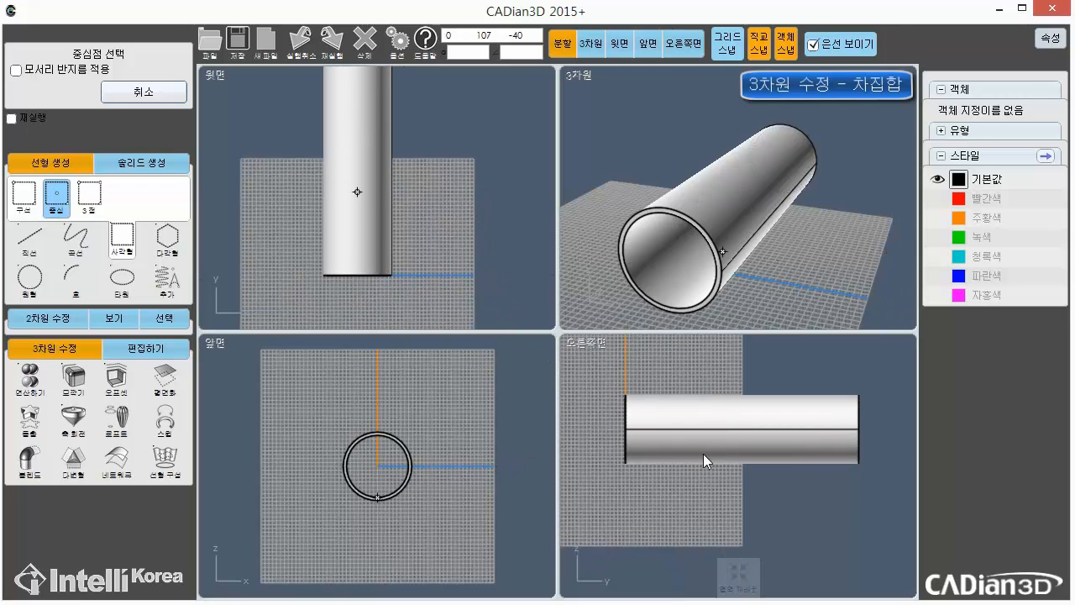
pyautogui.moveTo(379, 517); pyautogui.dragTo(403, 481, button='middle')
pyautogui.scroll(2, 449, 502)
pyautogui.scroll(1, 449, 502)
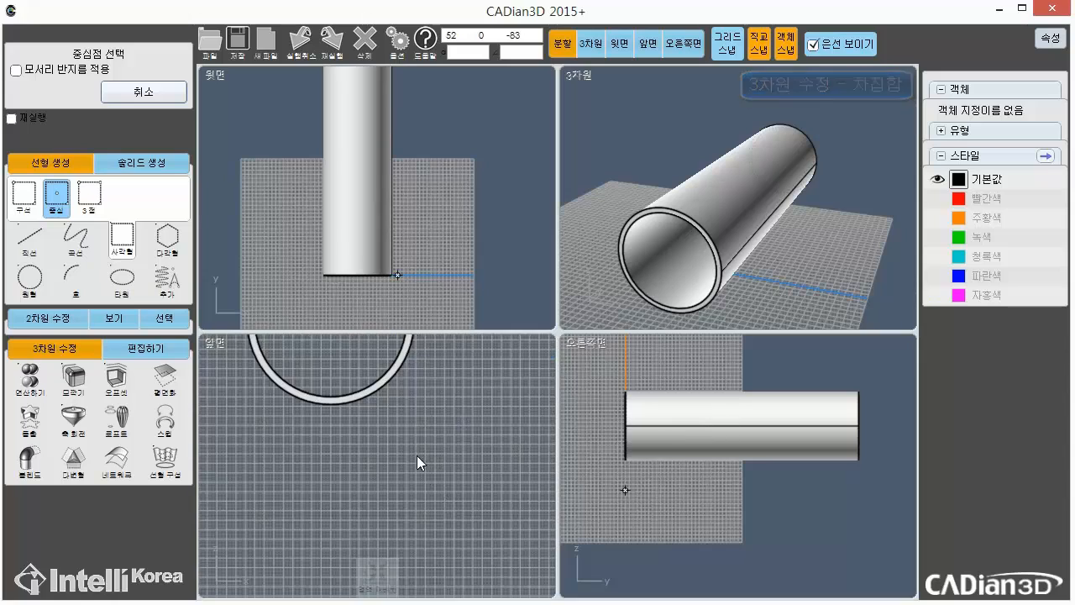
pyautogui.scroll(-1, 429, 470)
pyautogui.click(646, 44)
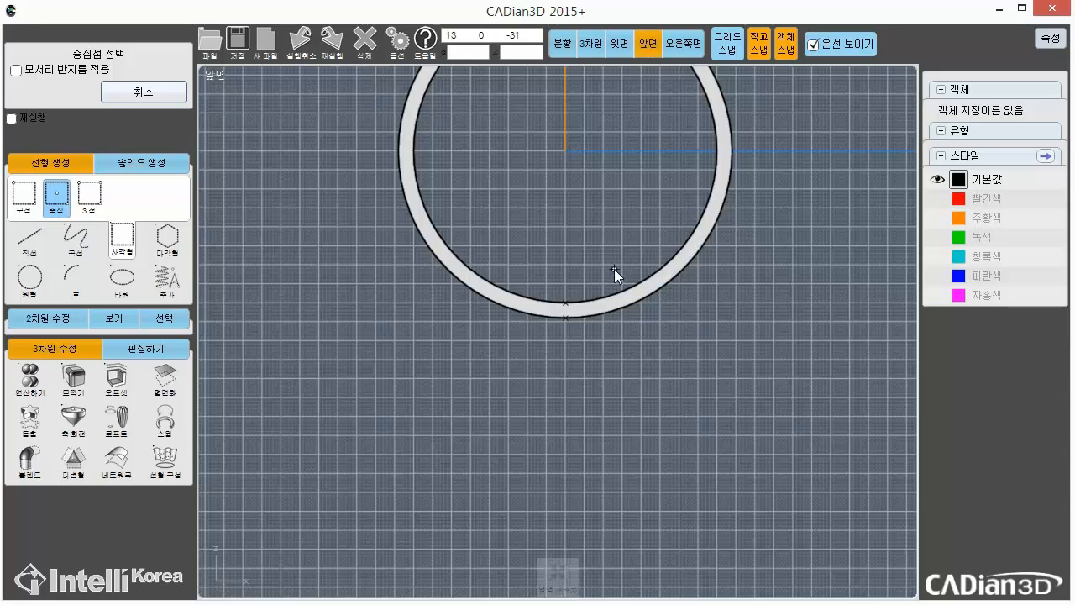
pyautogui.moveTo(614, 269); pyautogui.dragTo(590, 414, button='middle')
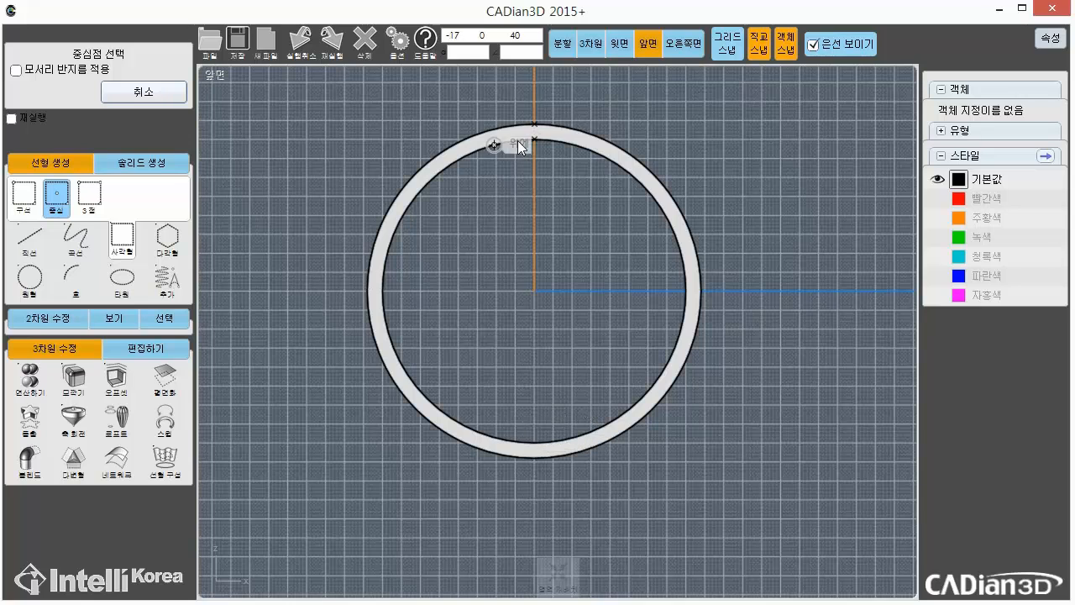
pyautogui.click(535, 442)
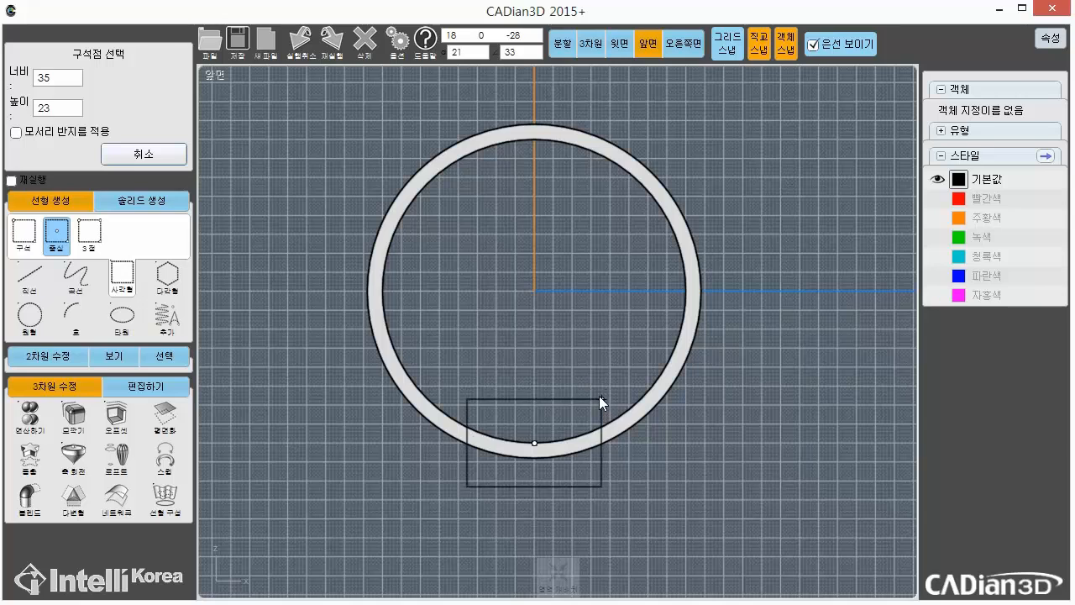
# Step: Set the rectangle's width to 18 and its height to 10
pyautogui.click(63, 80)
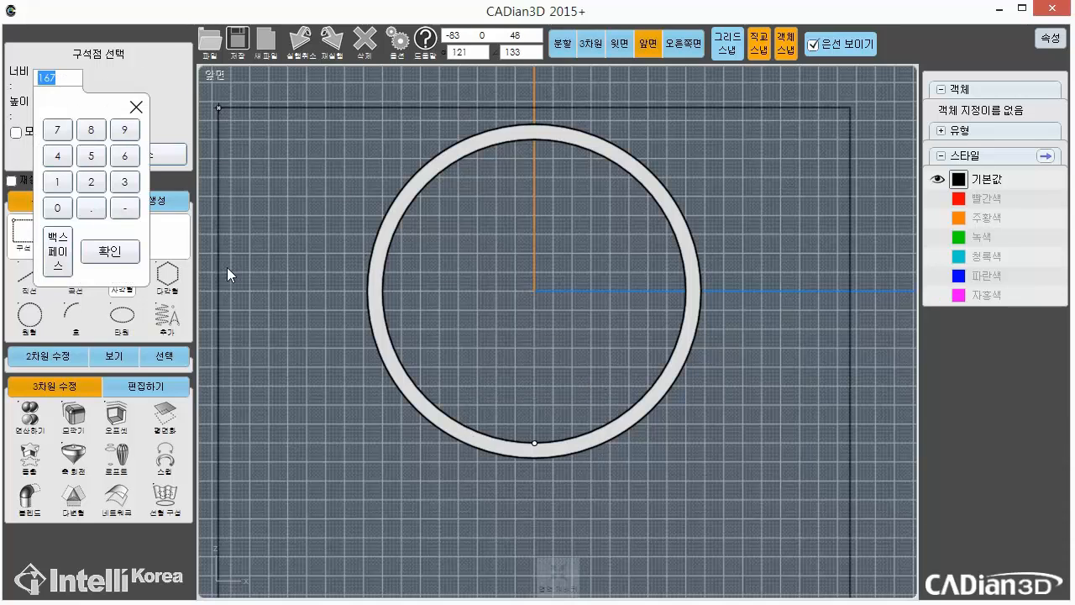
pyautogui.click(63, 182)
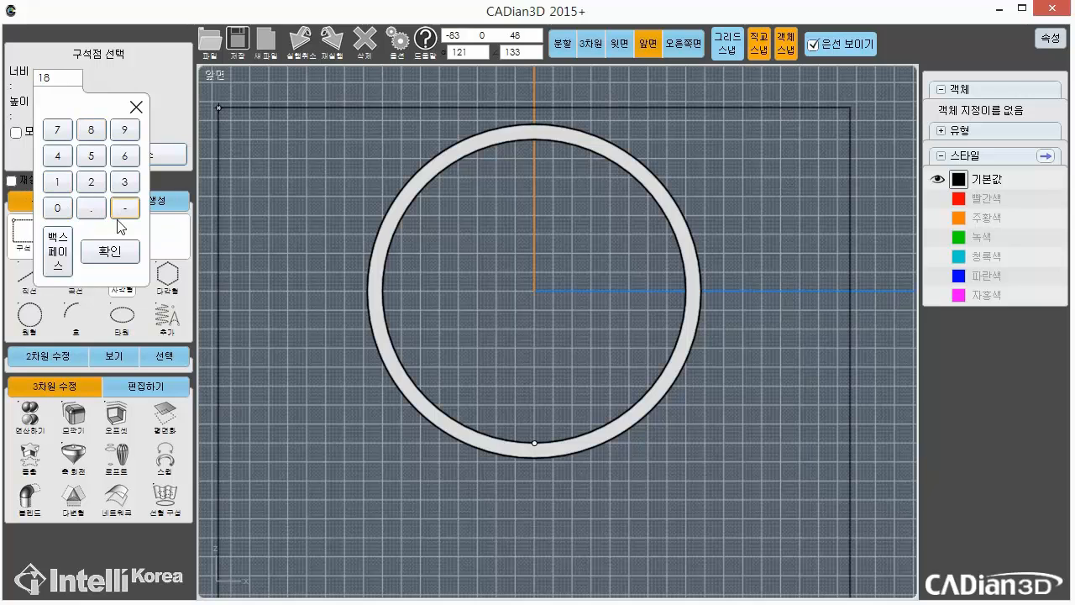
pyautogui.click(109, 252)
pyautogui.click(64, 109)
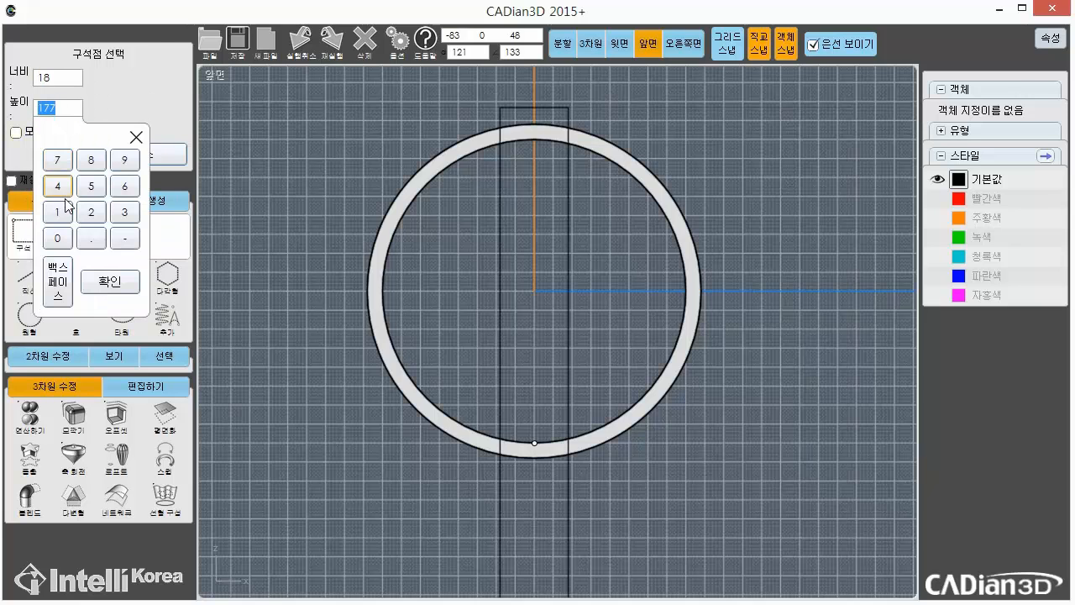
pyautogui.click(109, 282)
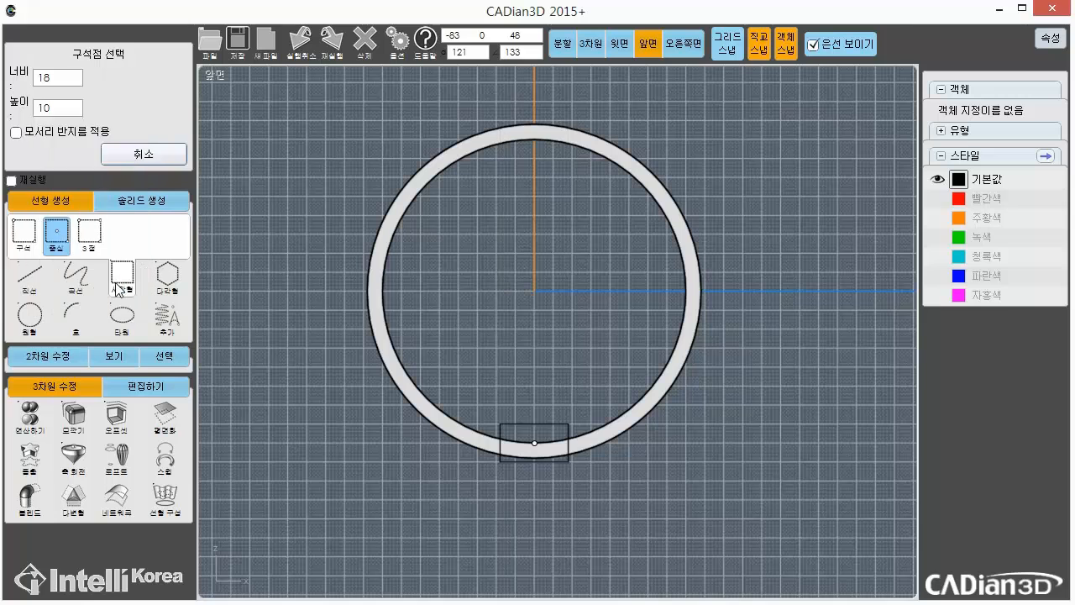
# Step: Extrude the rectangle at the tube's lower wall along the tube by a distance of 270
pyautogui.scroll(5, 646, 451)
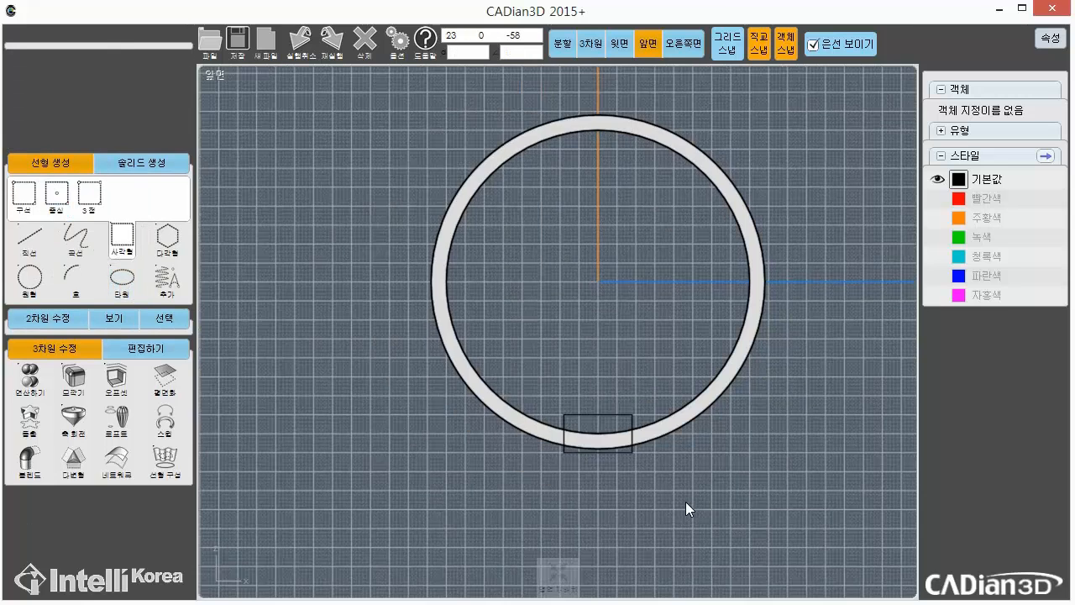
pyautogui.click(604, 428)
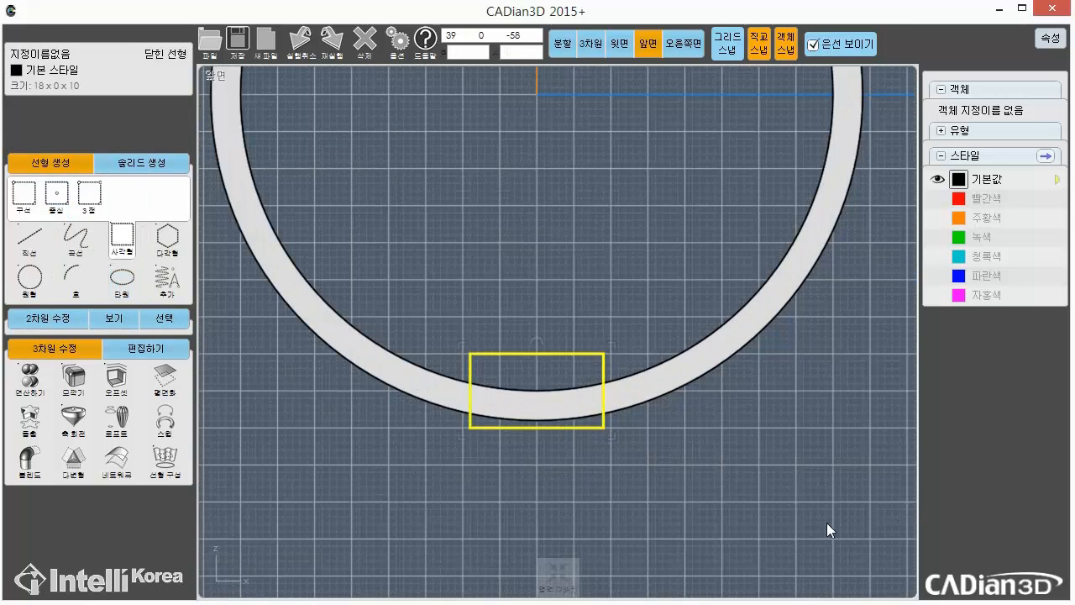
pyautogui.click(775, 490)
pyautogui.scroll(-5, 792, 473)
pyautogui.moveTo(857, 491); pyautogui.dragTo(794, 521, button='middle')
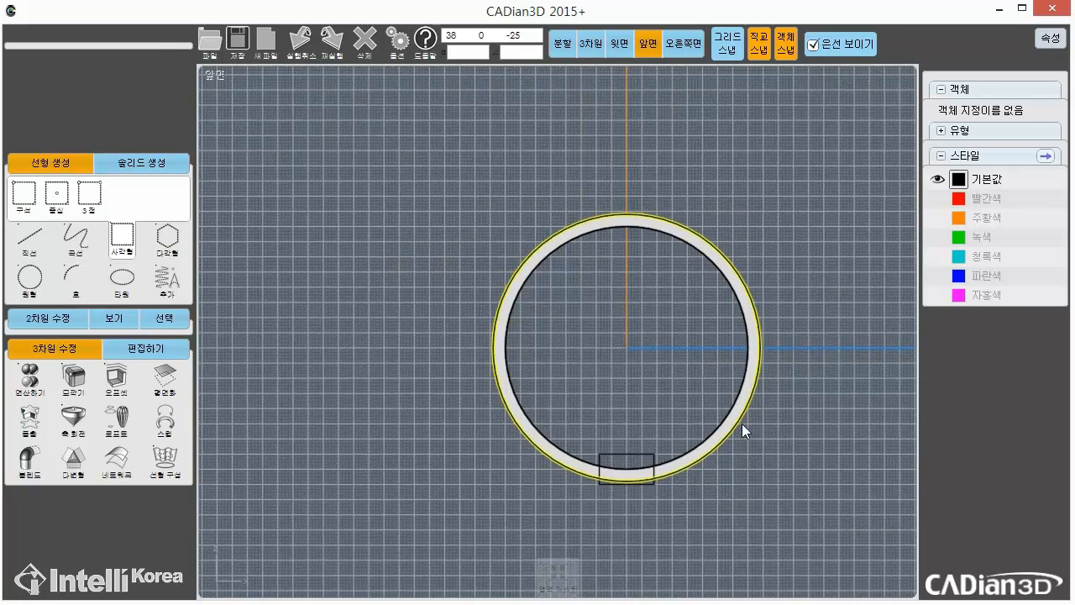
pyautogui.click(624, 444)
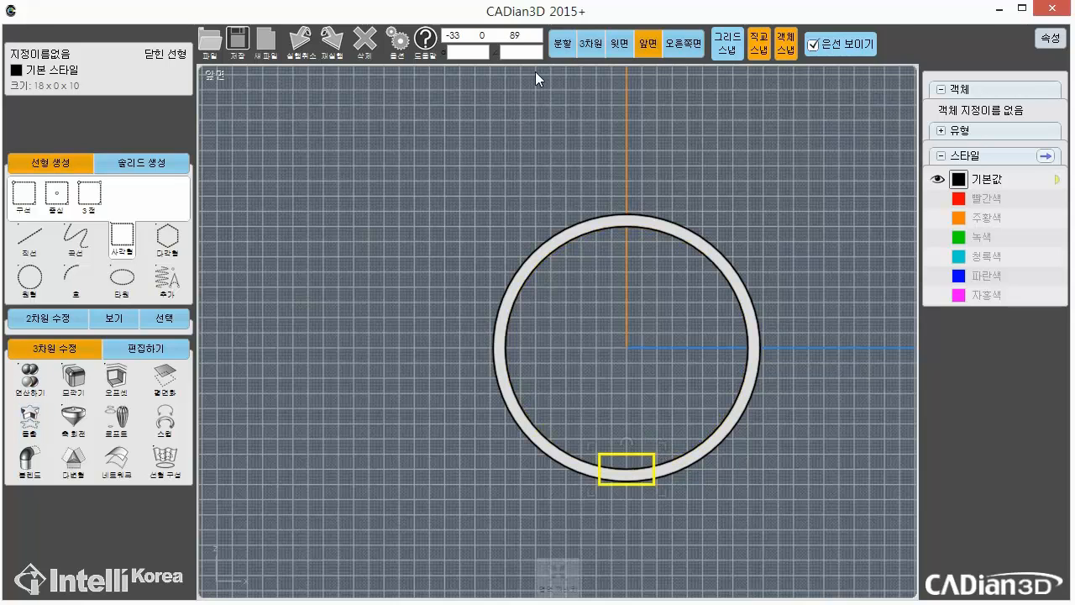
pyautogui.click(561, 49)
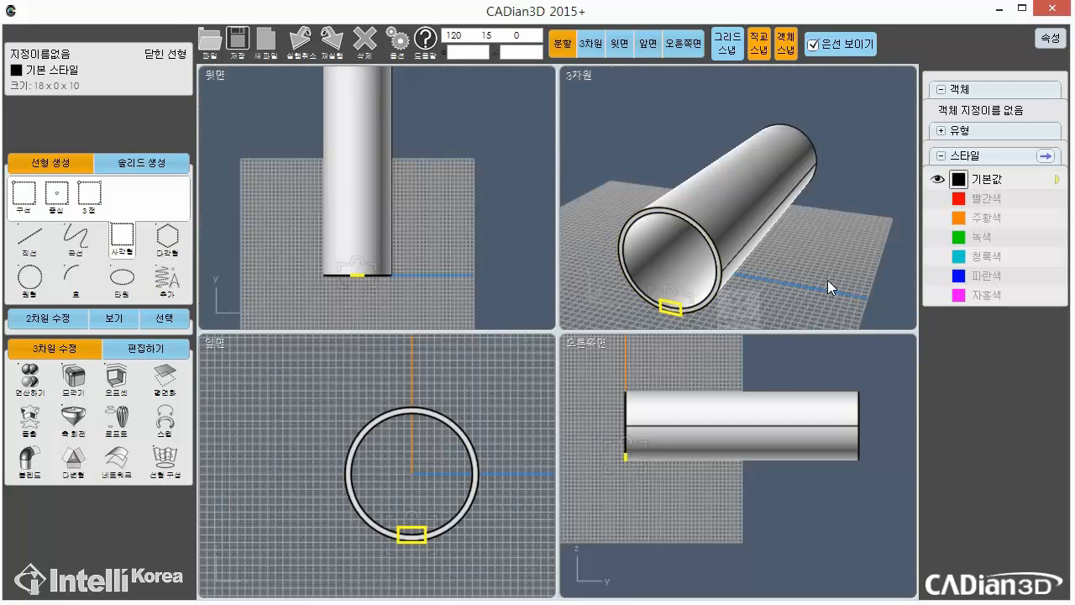
pyautogui.click(31, 416)
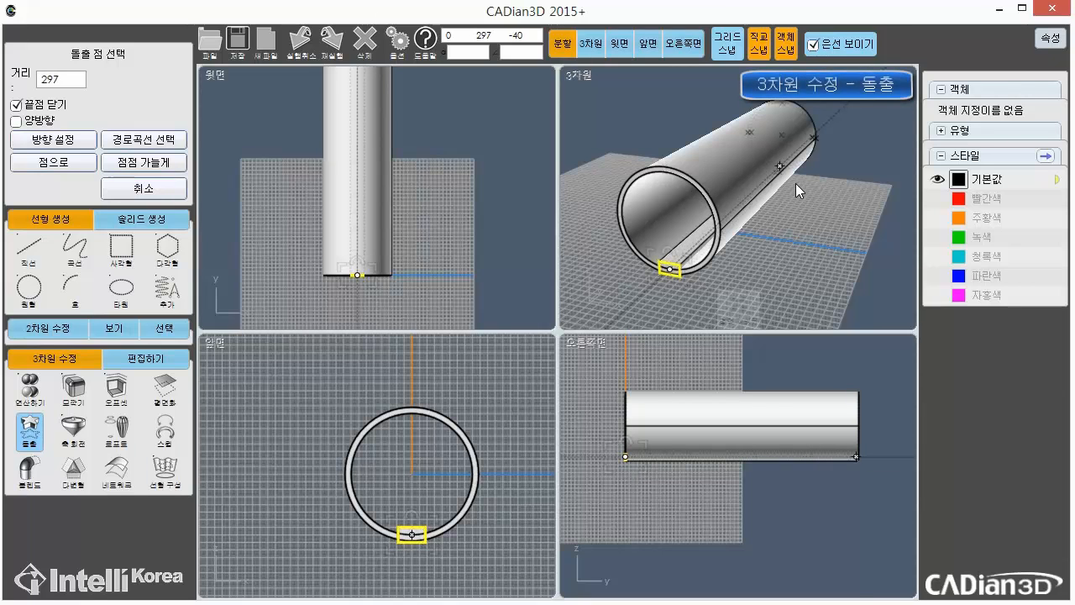
pyautogui.click(63, 81)
pyautogui.click(94, 183)
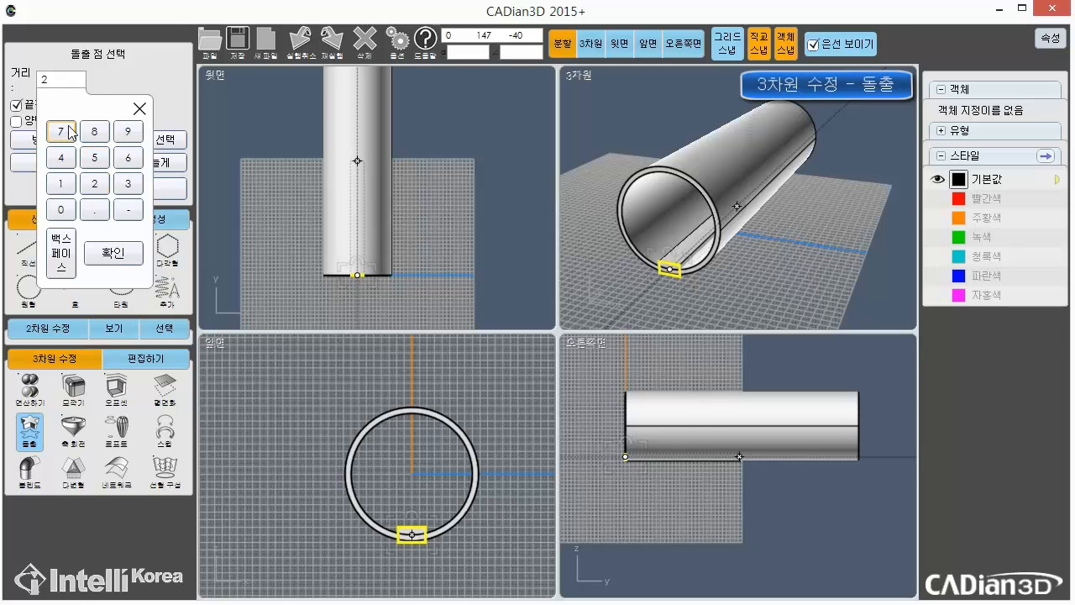
pyautogui.click(113, 252)
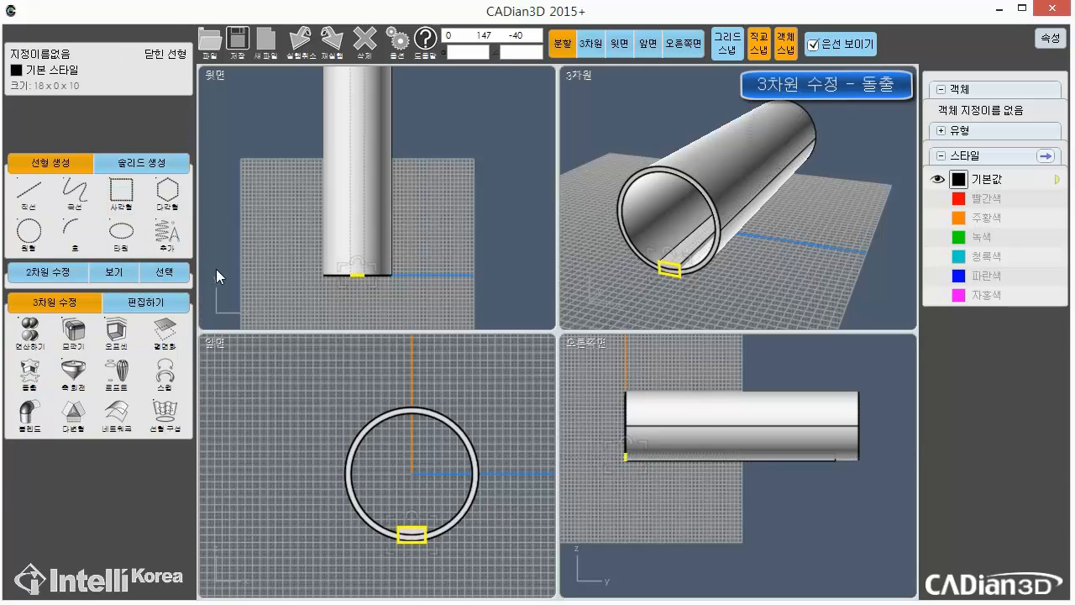
# Step: Subtract the extruded rectangular bar from the tube with the 차집합 (difference) operation to cut a slot along its underside
pyautogui.moveTo(759, 267); pyautogui.dragTo(785, 303, button='middle')
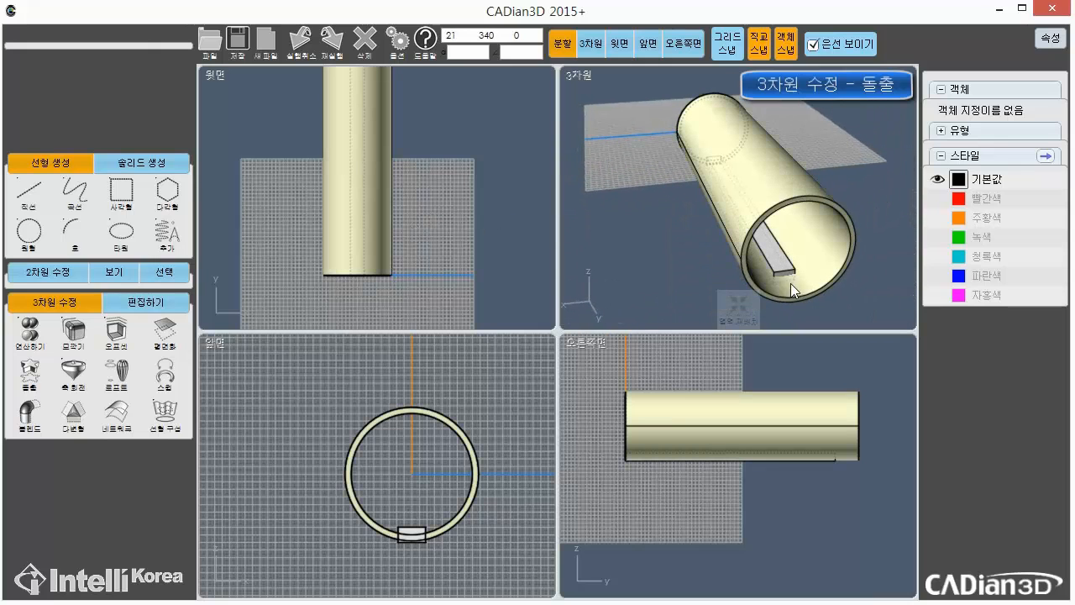
pyautogui.moveTo(644, 226)
pyautogui.mouseDown(button='middle')
pyautogui.moveTo(808, 245)
pyautogui.moveTo(1066, 212)
pyautogui.moveTo(1067, 193)
pyautogui.moveTo(968, 199)
pyautogui.mouseUp(button='middle')
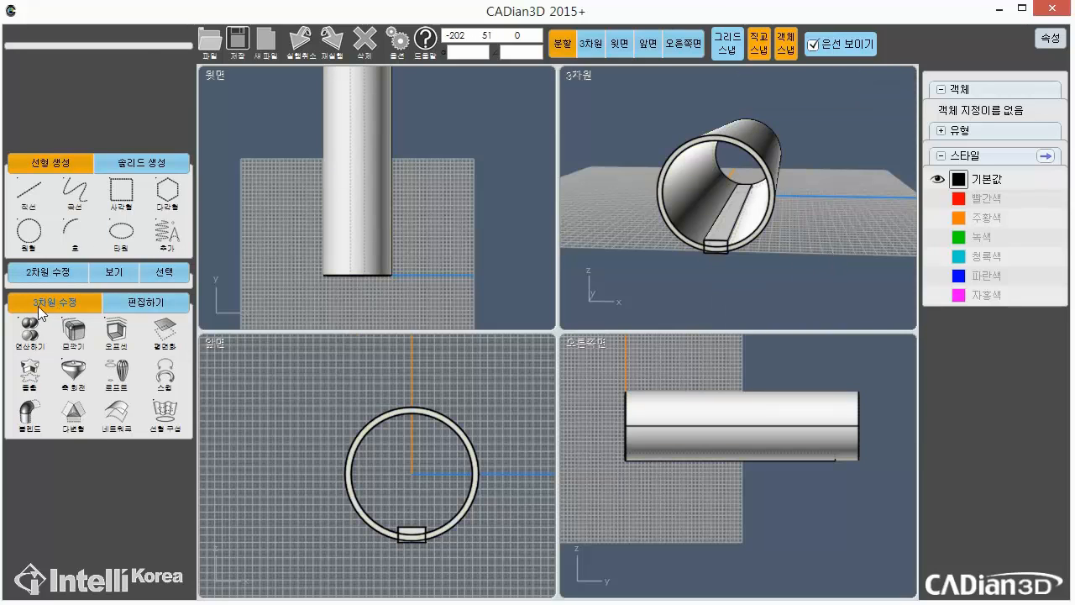
pyautogui.click(49, 332)
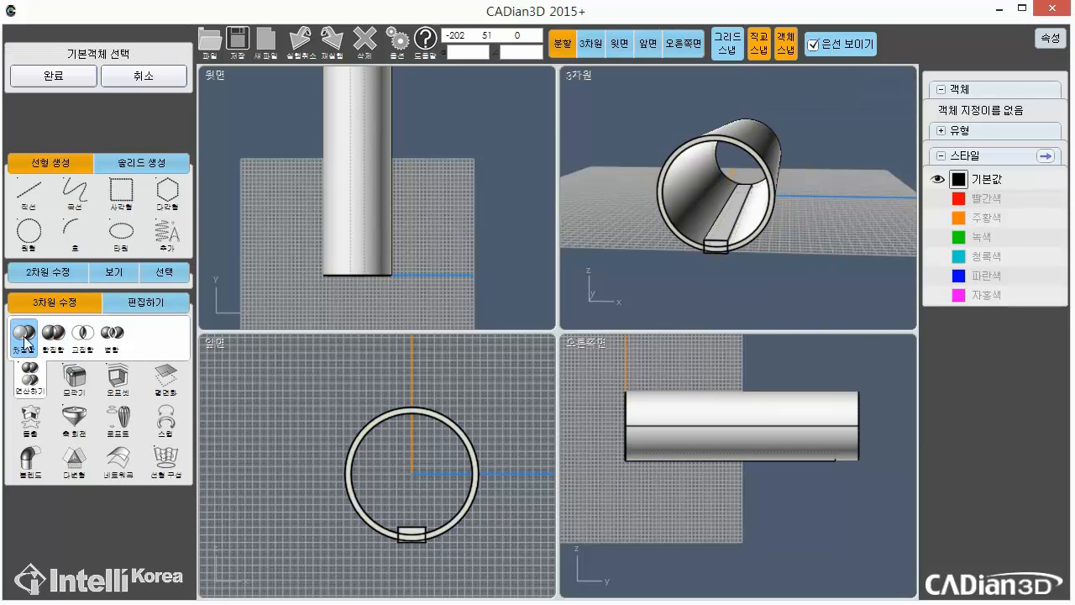
pyautogui.moveTo(817, 224); pyautogui.dragTo(742, 260, button='middle')
pyautogui.click(721, 206)
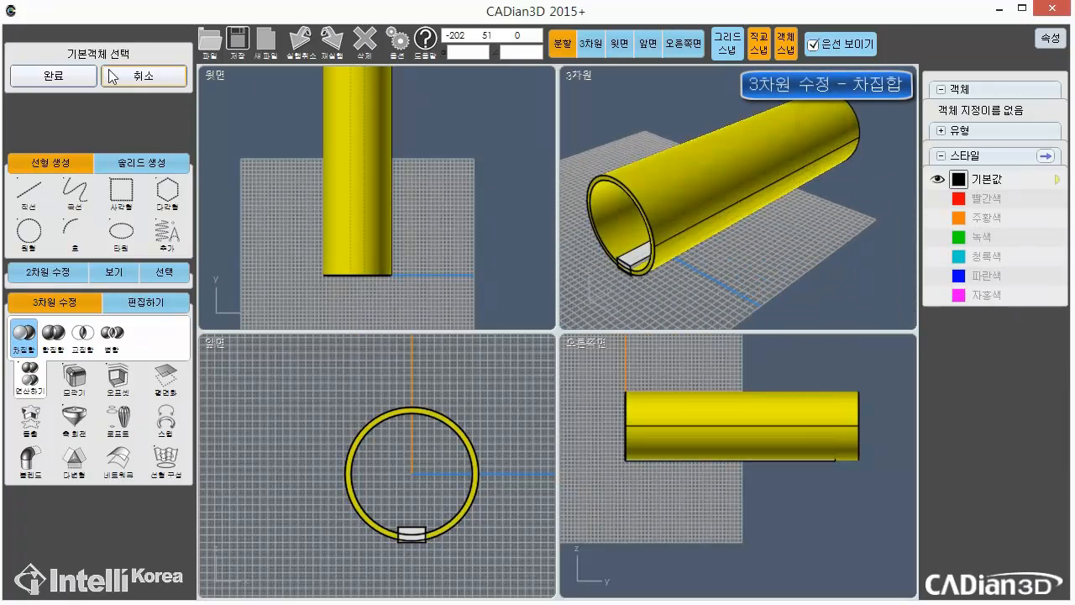
pyautogui.click(52, 81)
pyautogui.moveTo(575, 188); pyautogui.dragTo(666, 169, button='right')
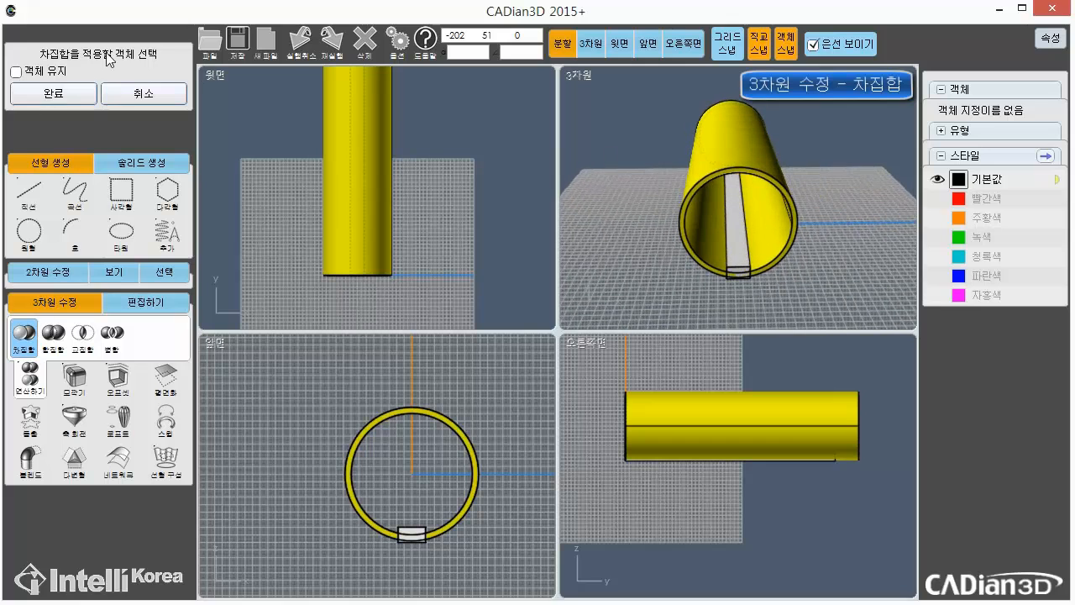
pyautogui.scroll(5, 725, 227)
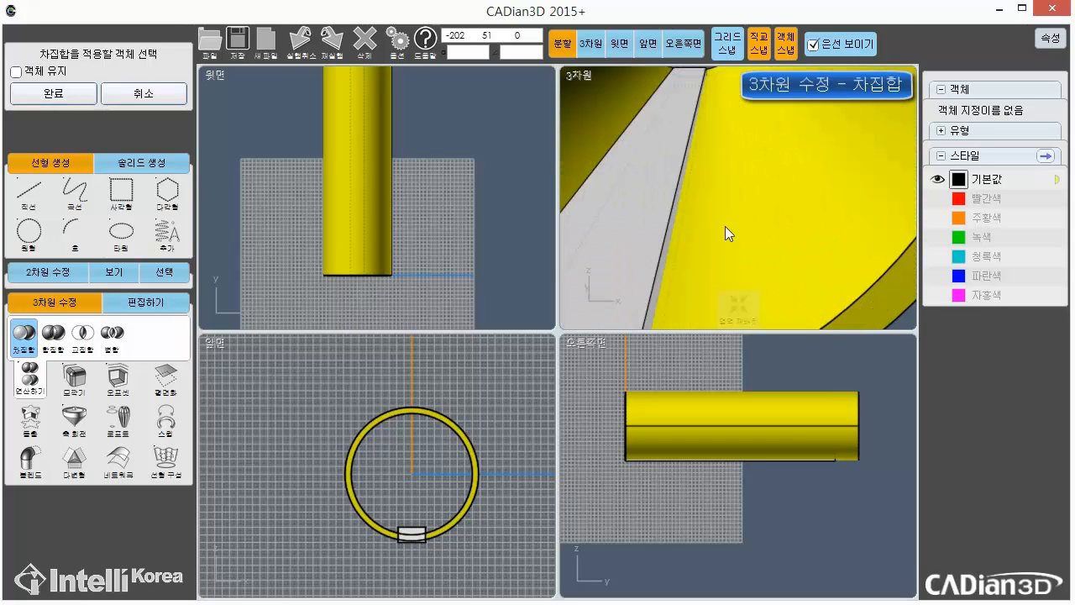
pyautogui.scroll(-5, 608, 188)
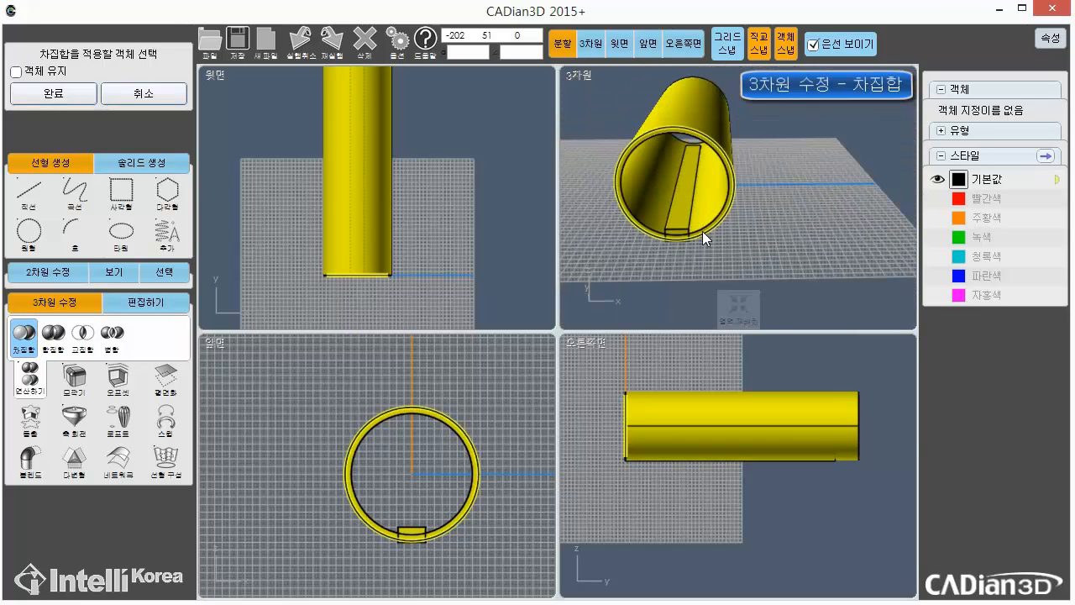
pyautogui.click(76, 97)
# Step: Examine the slot along the tube's underside from several angles in the 3D view, and reset the views
pyautogui.moveTo(821, 246); pyautogui.dragTo(879, 231, button='right')
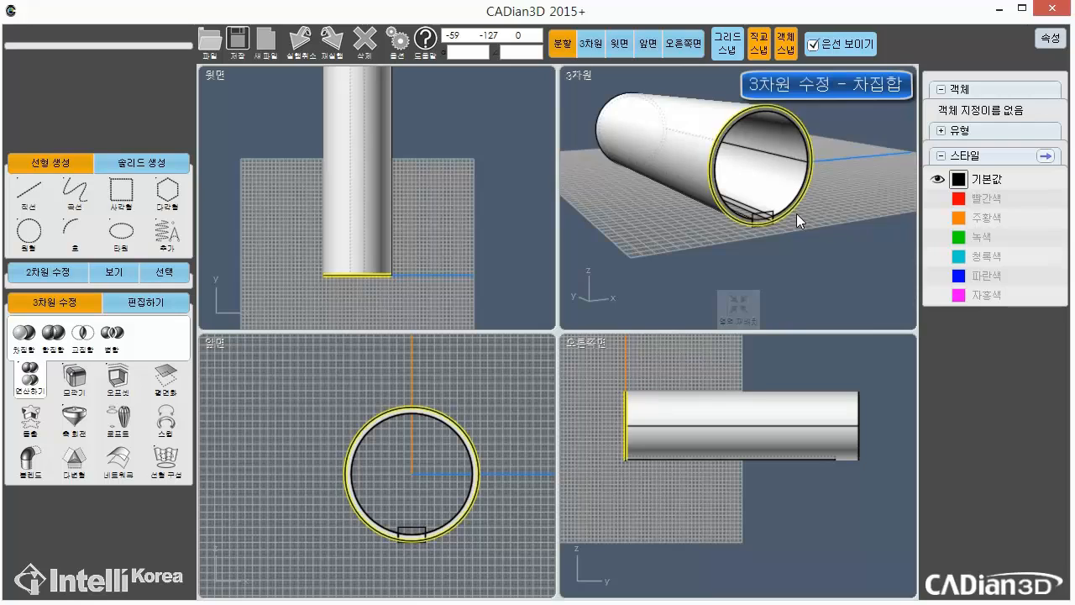
pyautogui.scroll(5, 794, 216)
pyautogui.moveTo(770, 245)
pyautogui.mouseDown(button='right')
pyautogui.moveTo(724, 241)
pyautogui.moveTo(858, 259)
pyautogui.moveTo(859, 227)
pyautogui.moveTo(872, 242)
pyautogui.moveTo(904, 236)
pyautogui.moveTo(844, 251)
pyautogui.moveTo(851, 265)
pyautogui.mouseUp(button='right')
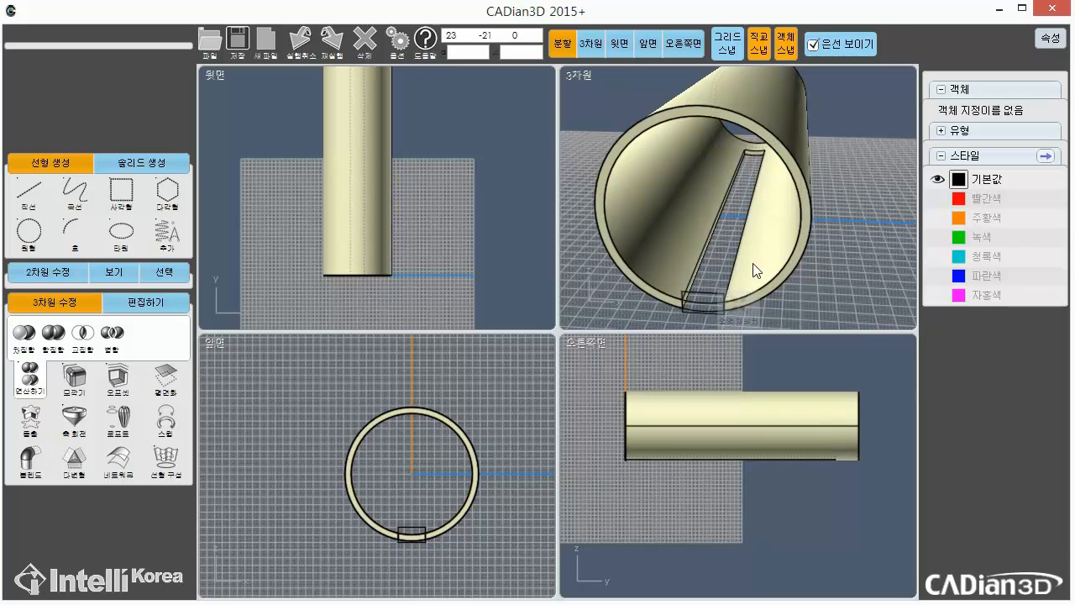
pyautogui.moveTo(756, 271); pyautogui.dragTo(777, 239, button='right')
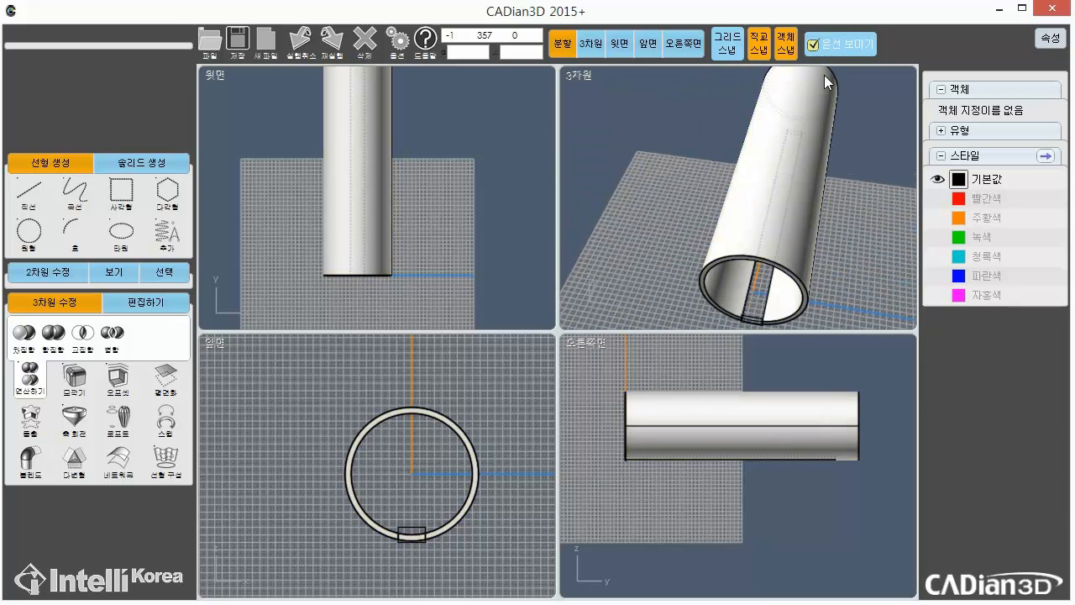
pyautogui.moveTo(824, 75); pyautogui.dragTo(737, 168, button='right')
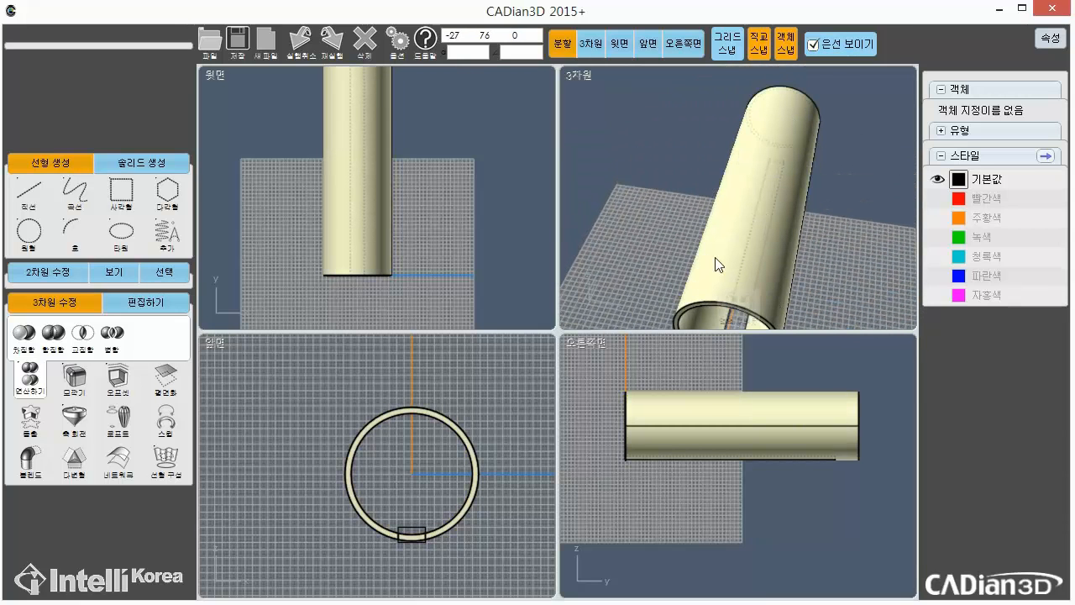
pyautogui.click(377, 307)
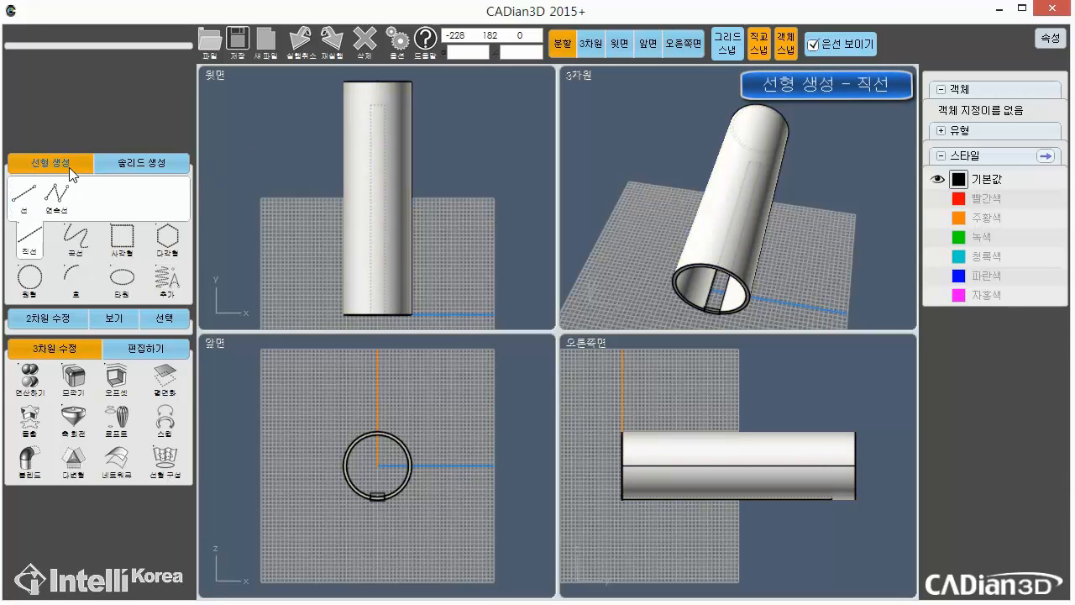
# Step: Draw a straight line 300 long along the tube's crest, from the middle of its far end to its near end
pyautogui.click(25, 196)
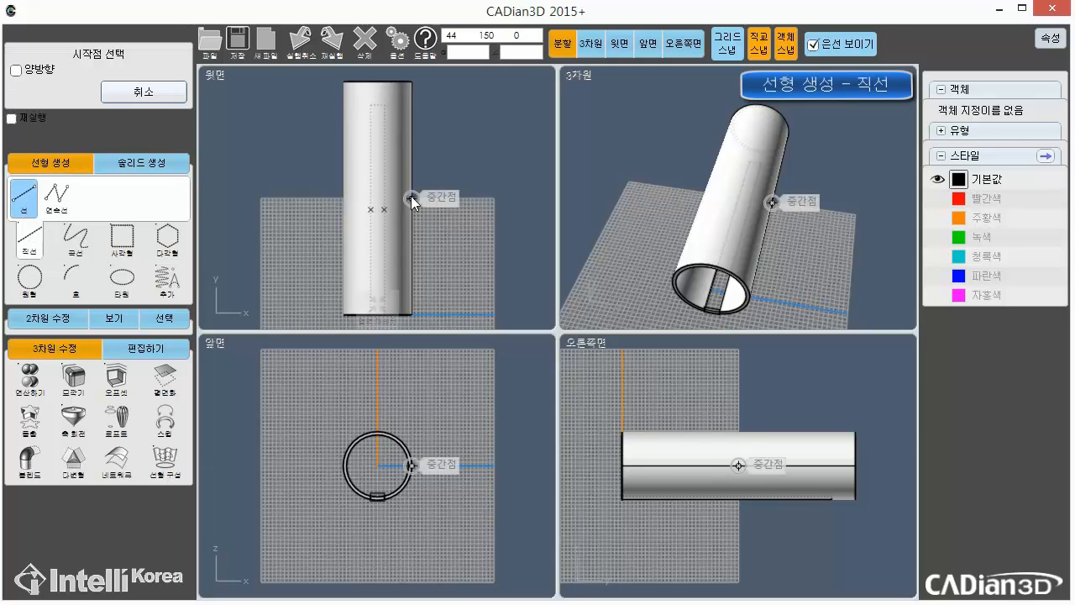
pyautogui.scroll(2, 433, 177)
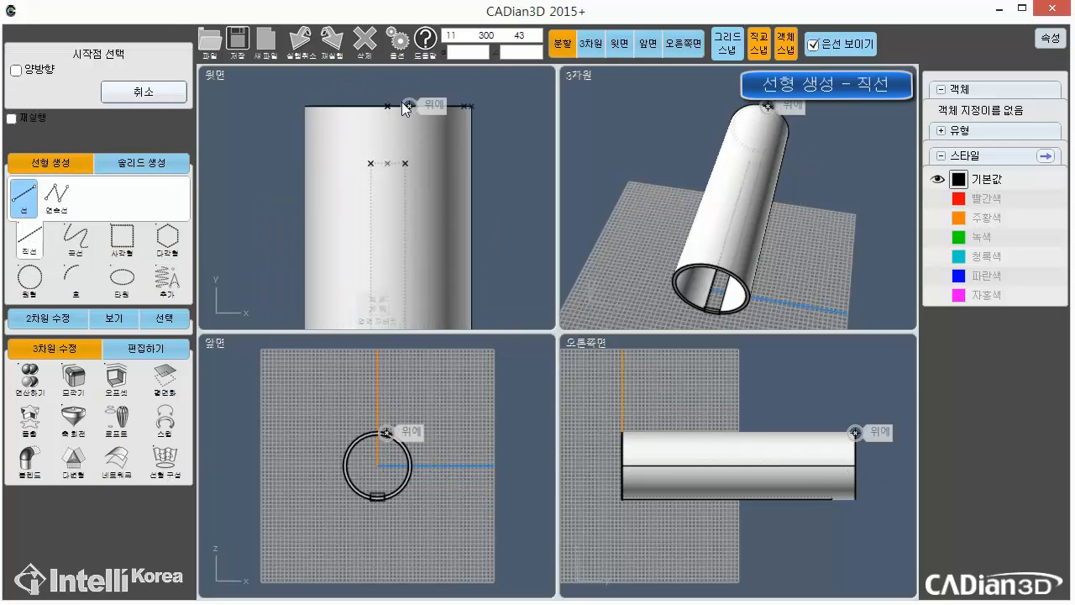
pyautogui.click(388, 106)
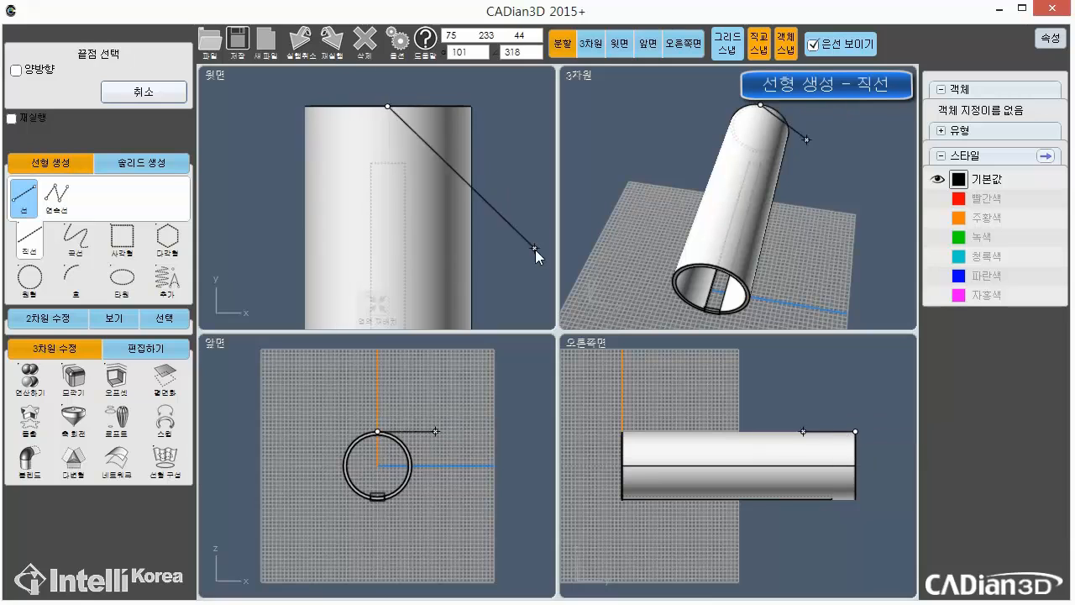
pyautogui.moveTo(497, 270); pyautogui.dragTo(486, 154, button='middle')
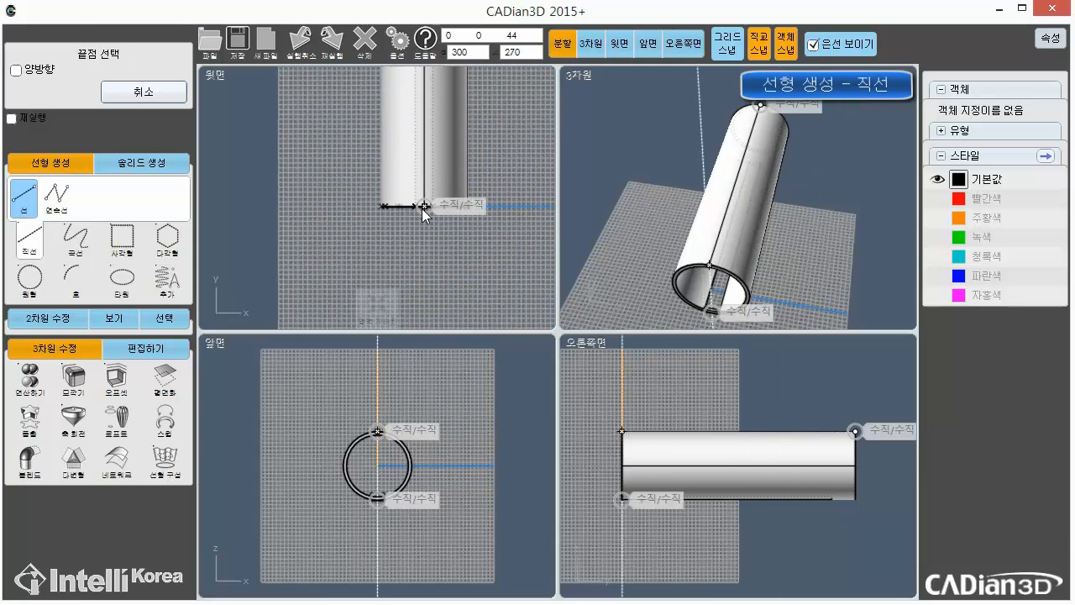
pyautogui.click(422, 209)
pyautogui.scroll(-3, 489, 255)
pyautogui.scroll(3, 486, 231)
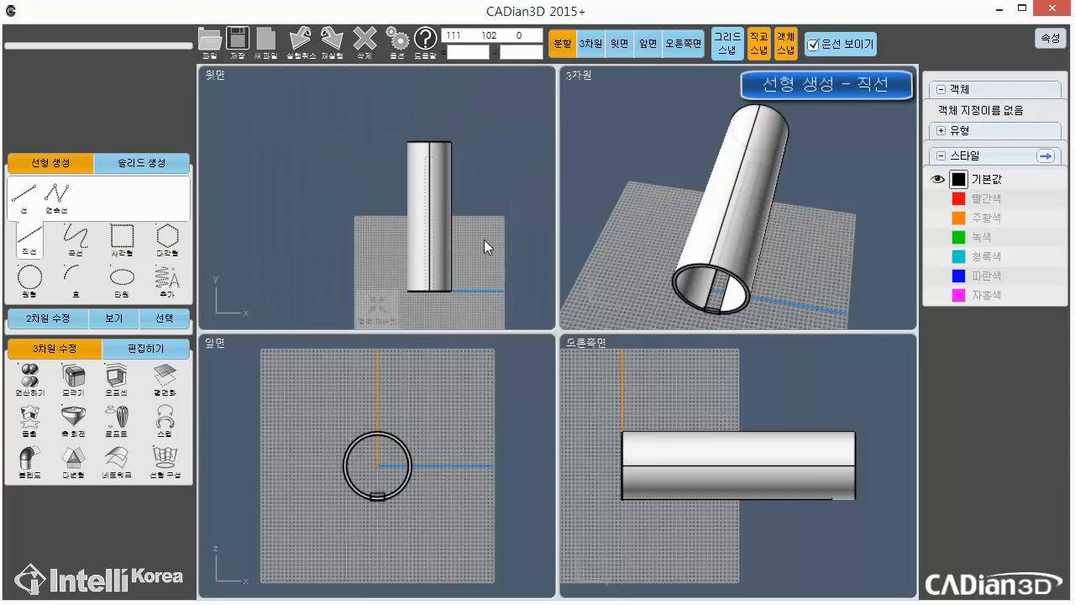
# Step: Start a centre-based rectangle on the midpoint of the crest line in the top view, with a width of 30
pyautogui.click(619, 51)
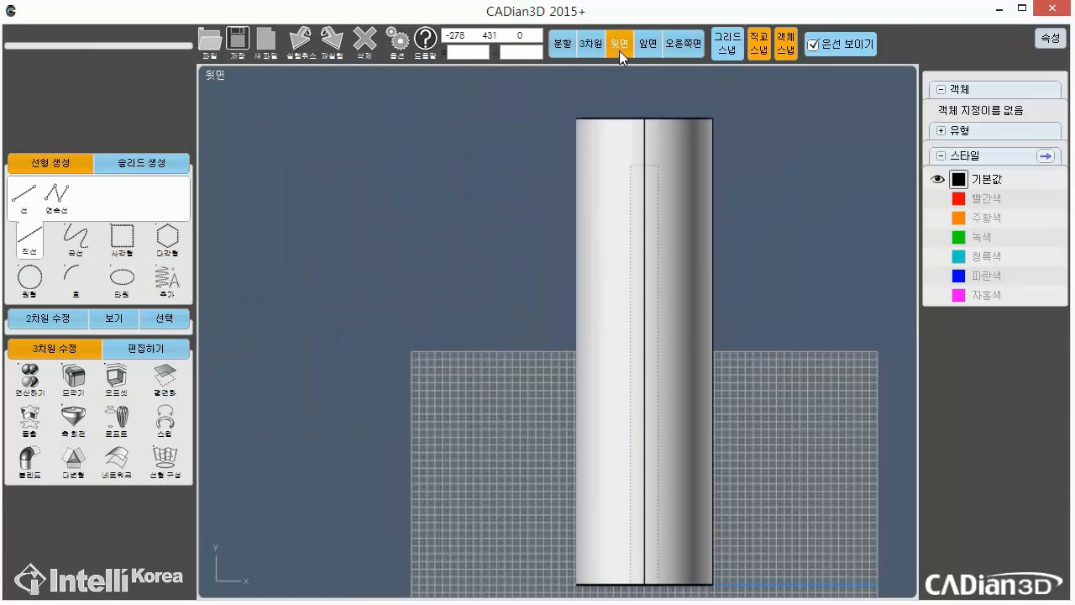
pyautogui.scroll(-1, 807, 389)
pyautogui.moveTo(806, 390); pyautogui.dragTo(741, 347, button='middle')
pyautogui.click(584, 334)
pyautogui.press('Escape')
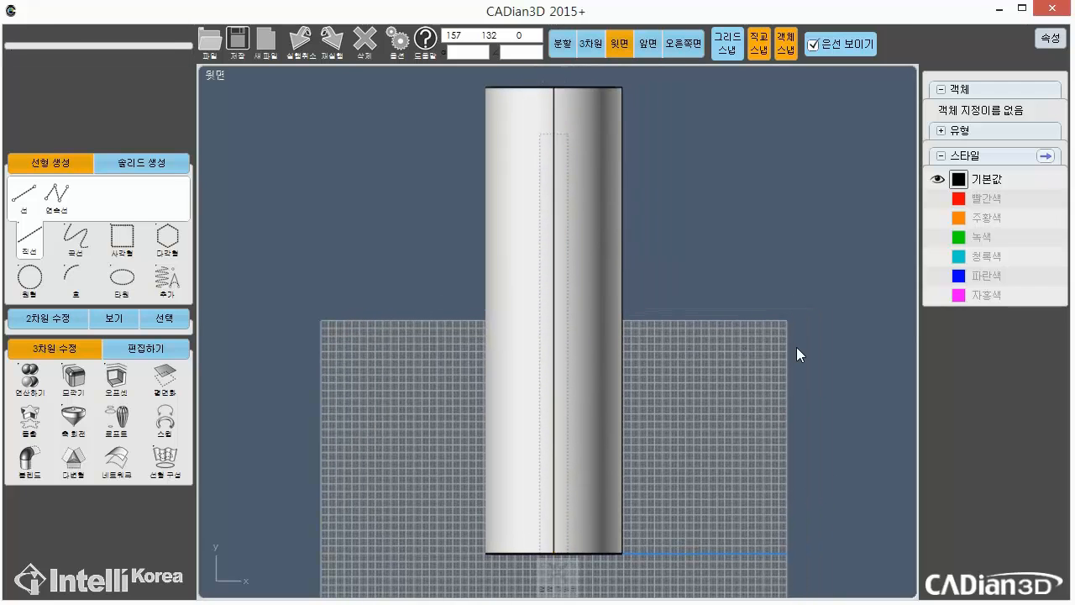
pyautogui.click(122, 237)
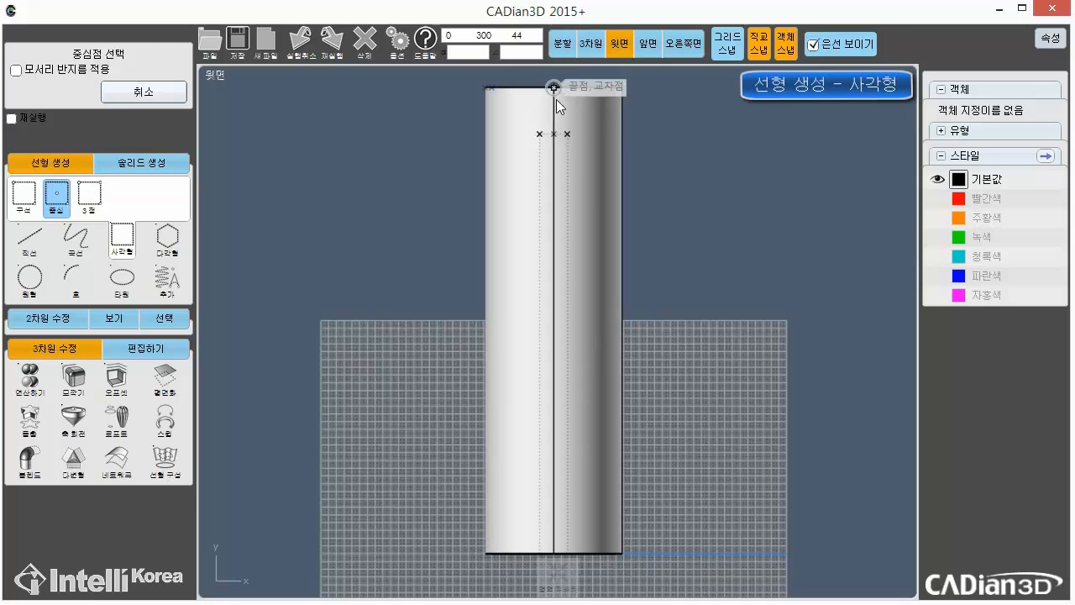
pyautogui.click(552, 318)
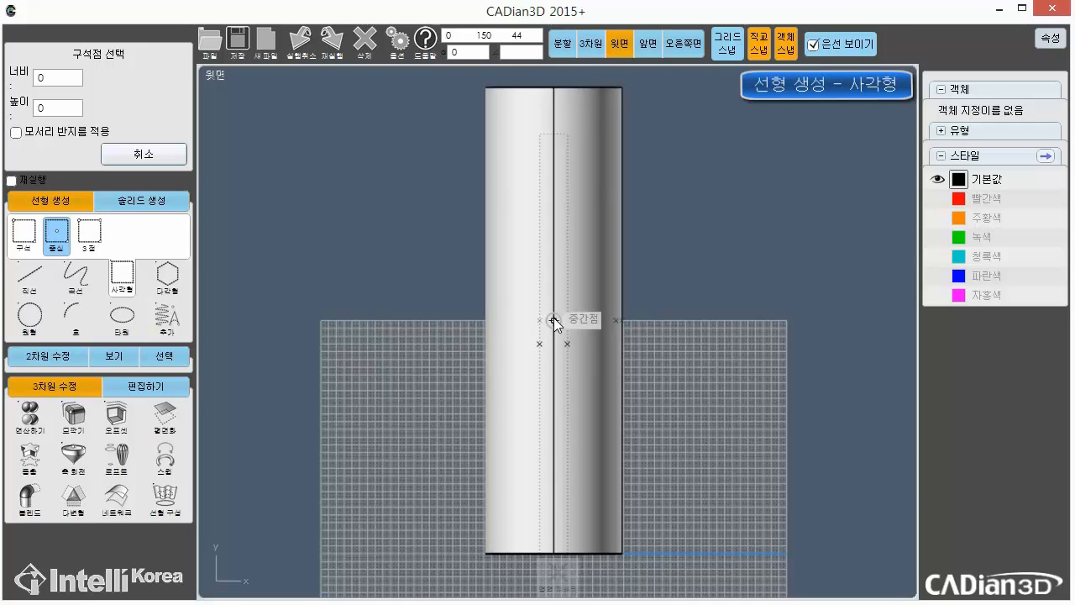
pyautogui.click(69, 80)
pyautogui.click(128, 181)
pyautogui.click(57, 208)
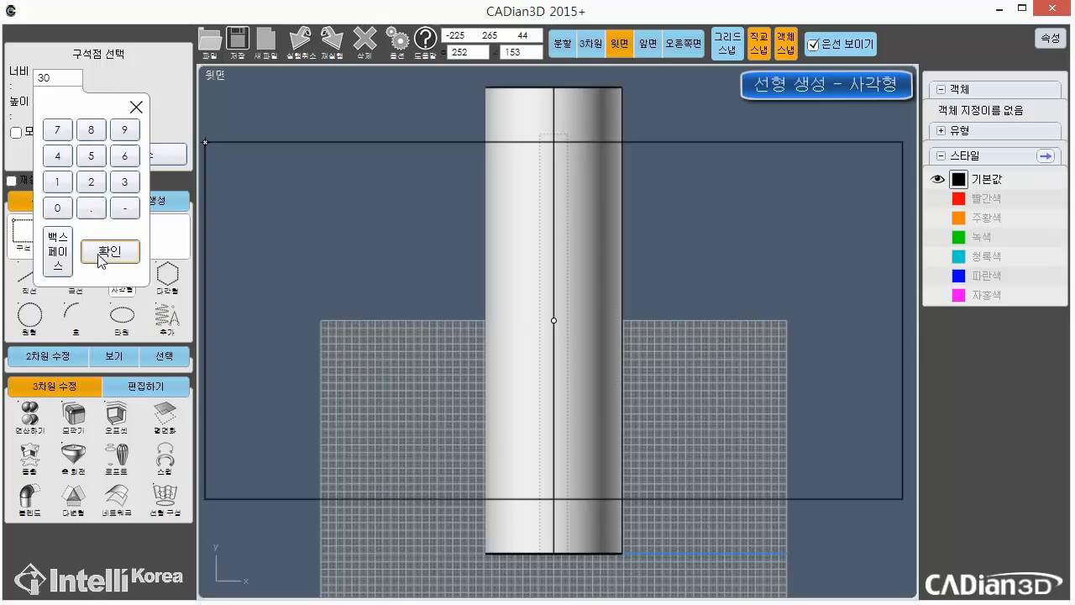
pyautogui.click(107, 254)
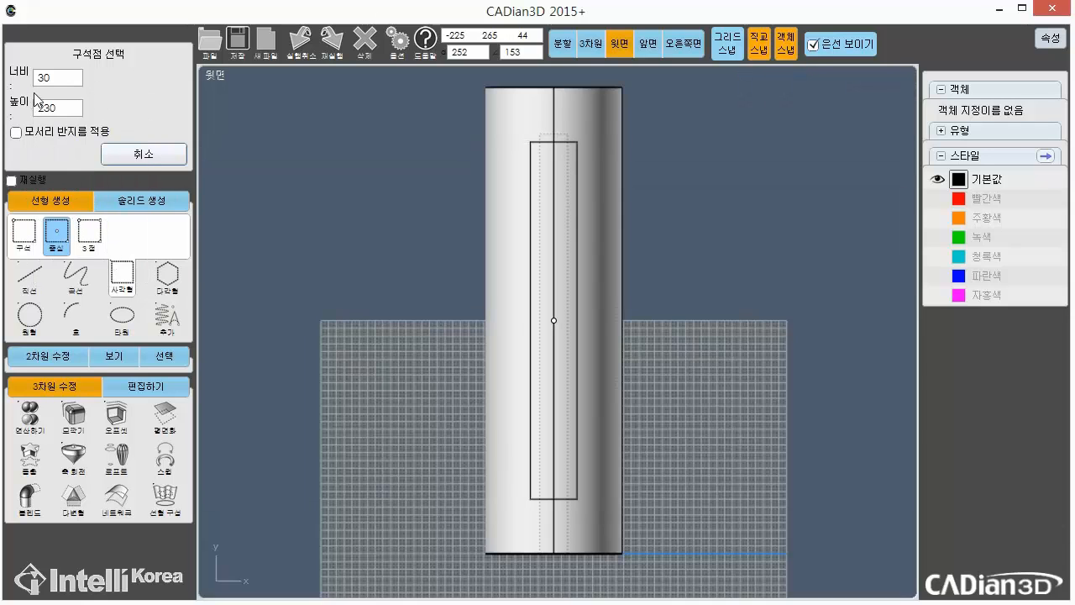
# Step: Set the centred rectangle's height to 250 and finish it
pyautogui.click(63, 104)
pyautogui.click(99, 215)
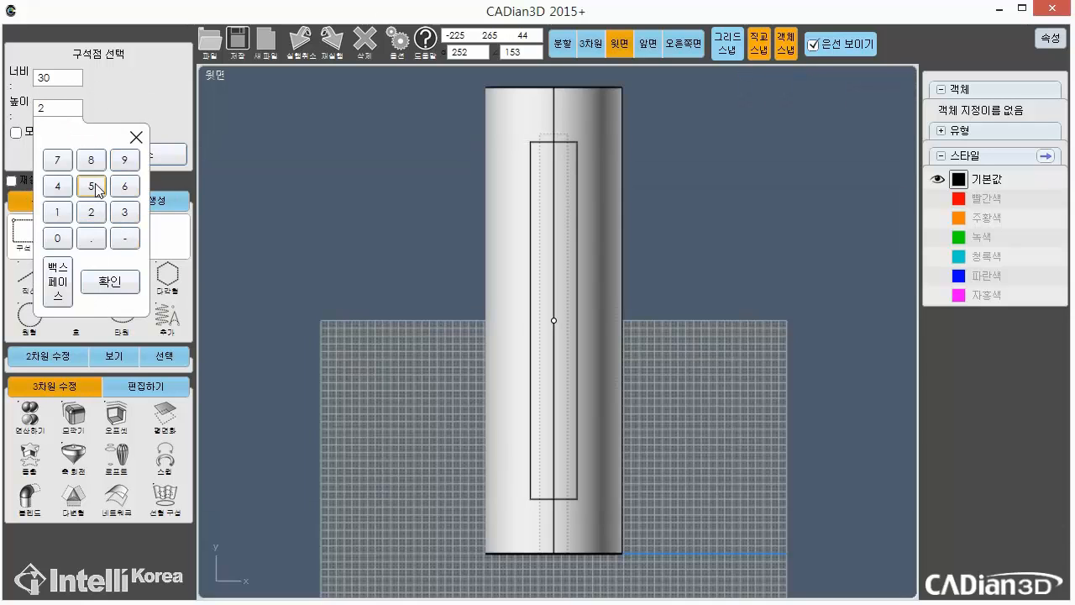
pyautogui.click(89, 185)
pyautogui.click(58, 236)
pyautogui.click(136, 289)
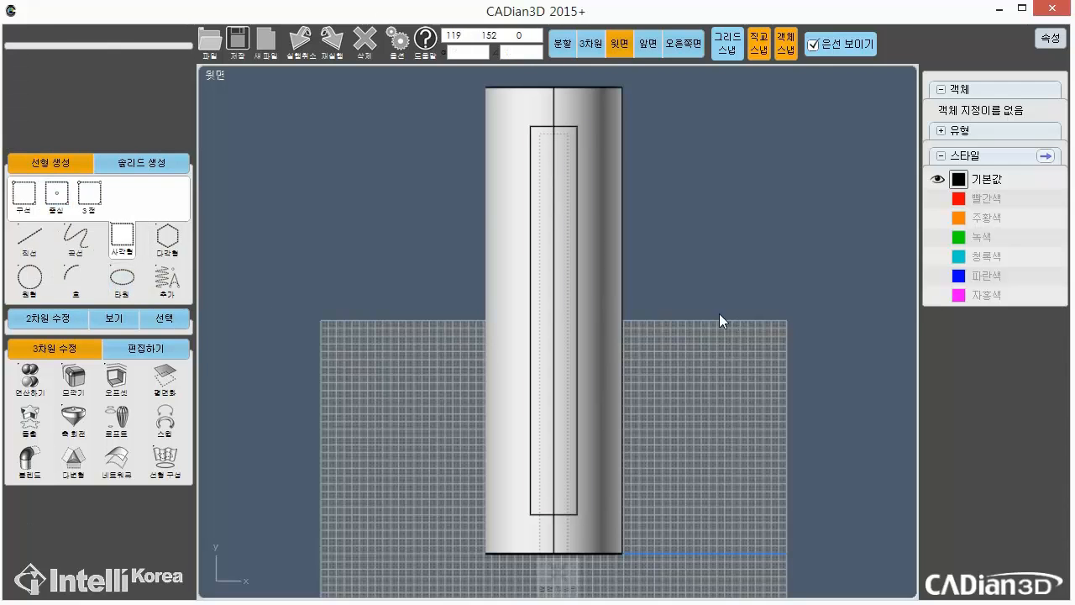
# Step: Draw a circle with a radius of 8.5 centred on the rectangle's lower-left corner in the top view
pyautogui.click(575, 294)
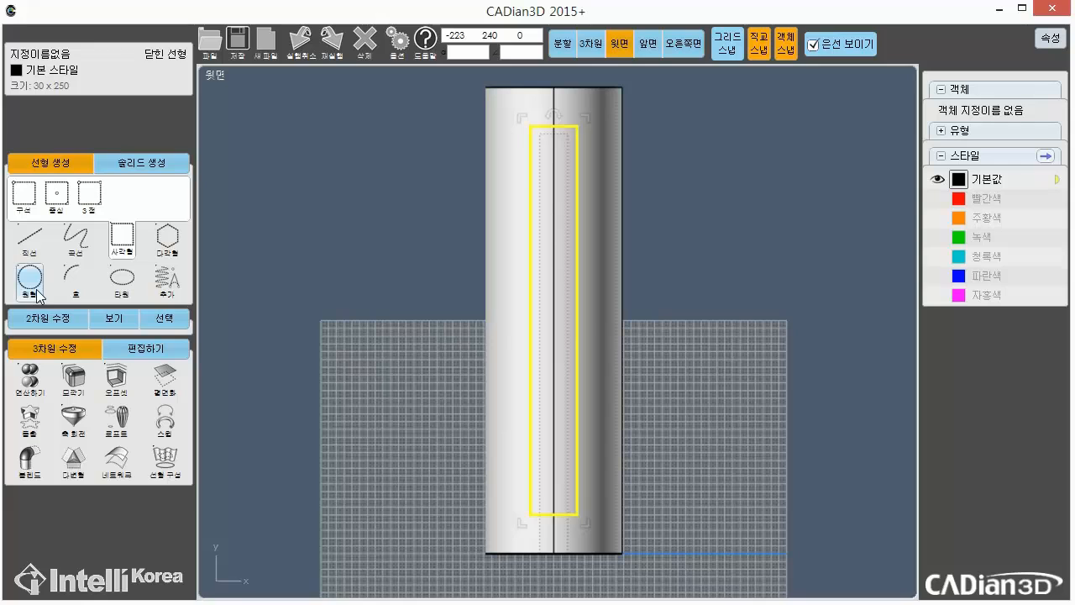
pyautogui.click(217, 314)
pyautogui.click(32, 285)
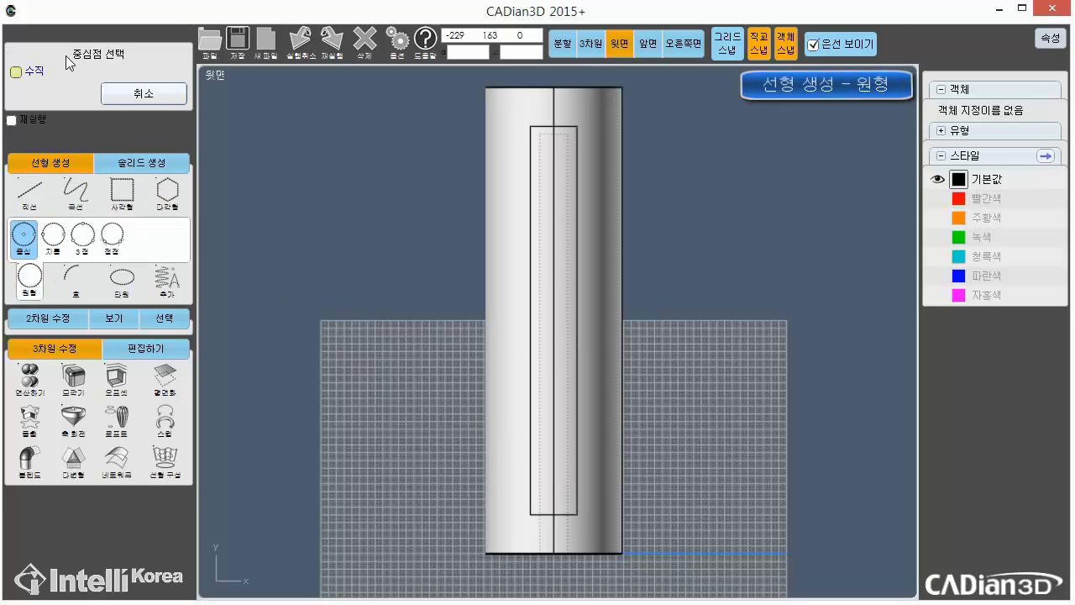
pyautogui.scroll(3, 689, 435)
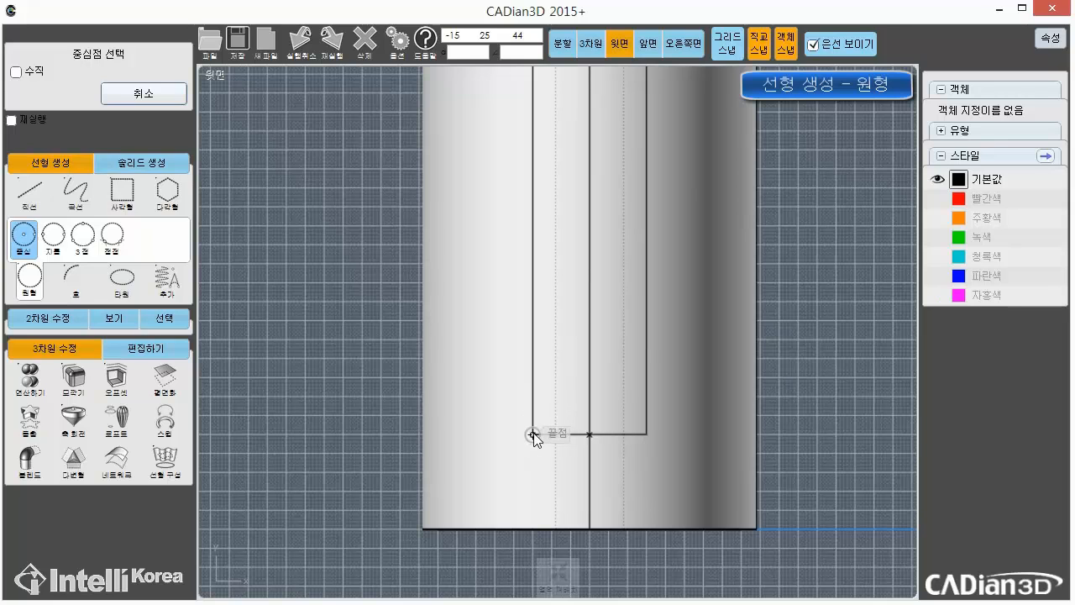
pyautogui.click(535, 435)
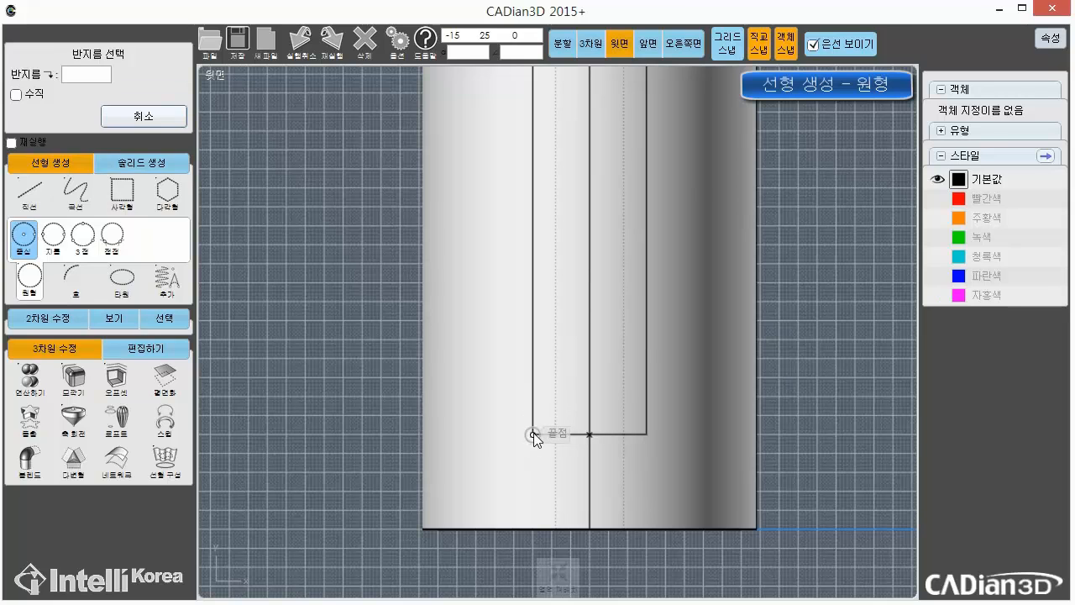
pyautogui.click(84, 76)
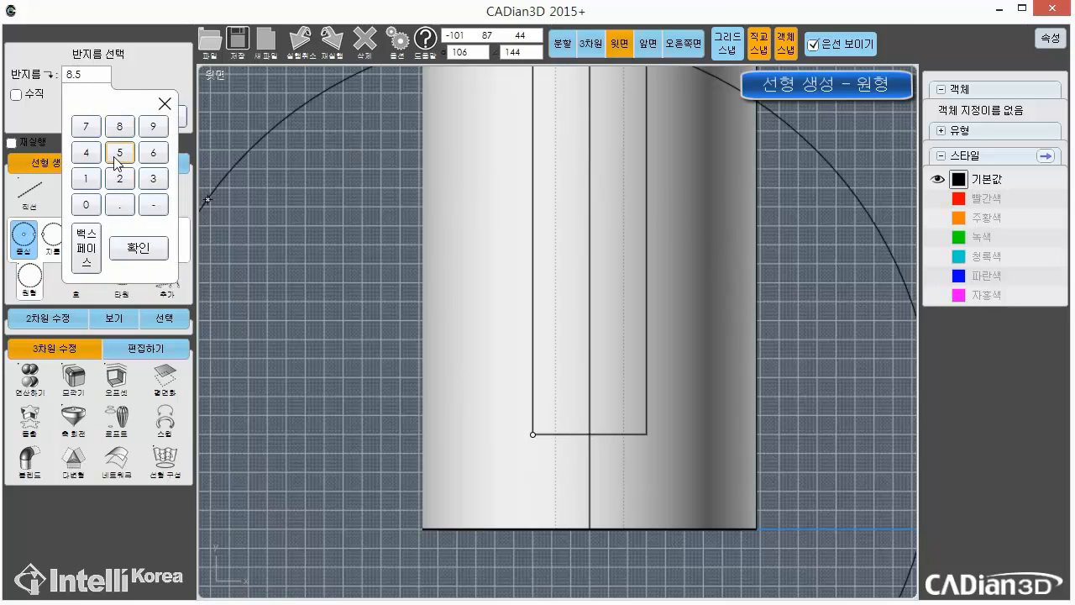
pyautogui.click(130, 249)
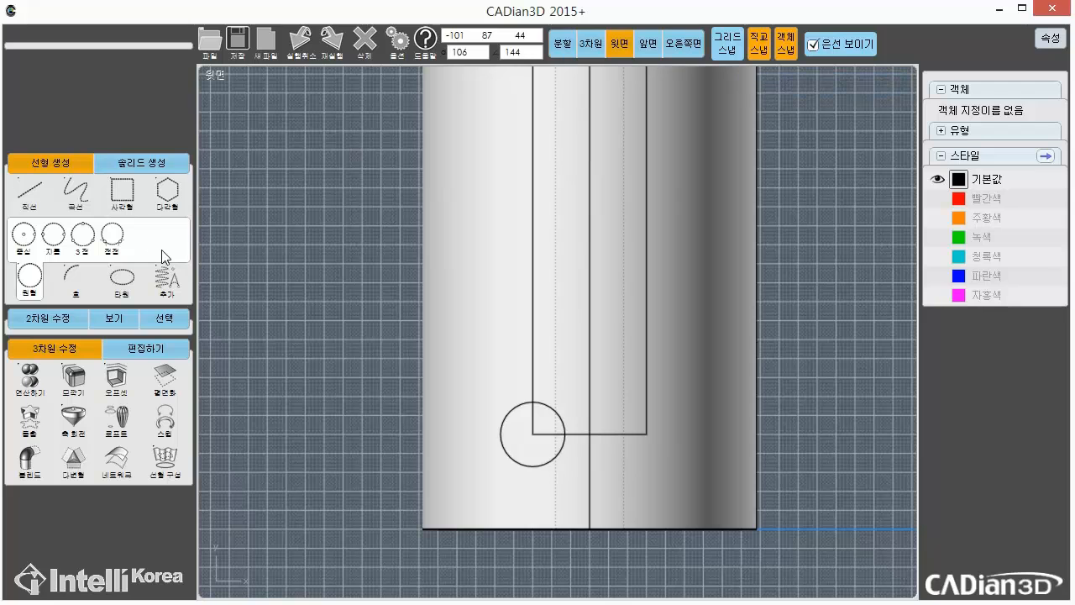
# Step: Examine in the front view how the circle and the rectangle sit relative to the tube's upper wall
pyautogui.click(556, 458)
pyautogui.click(564, 43)
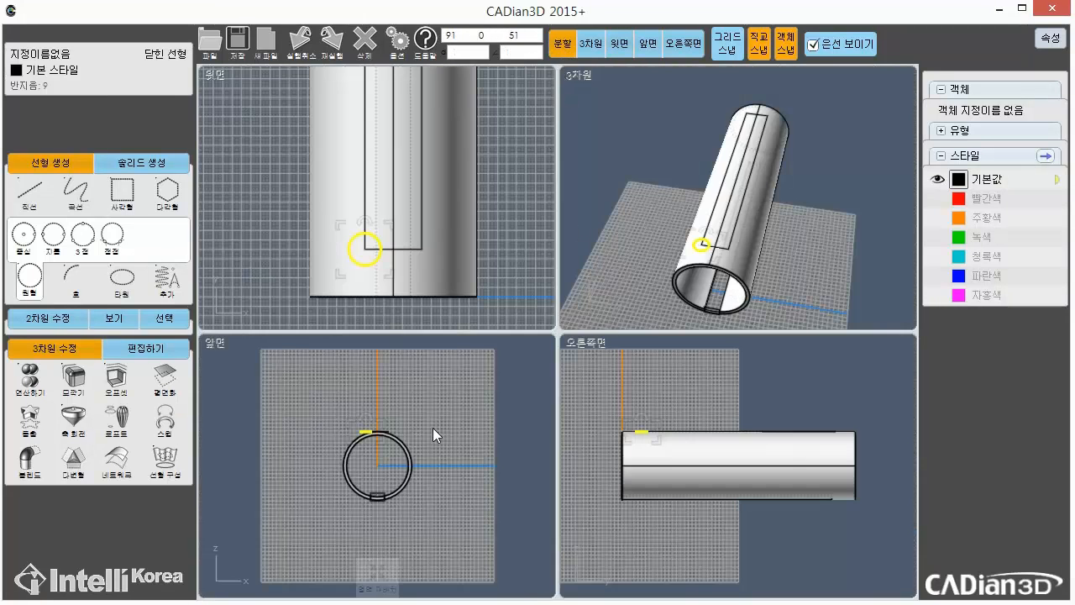
pyautogui.scroll(4, 365, 445)
pyautogui.moveTo(410, 446); pyautogui.dragTo(427, 542, button='middle')
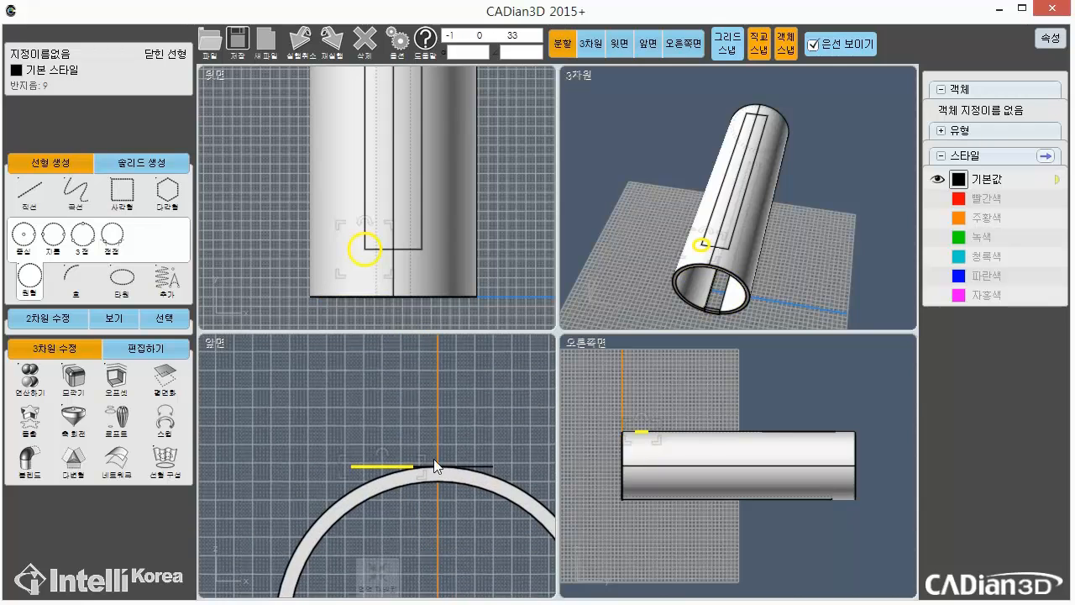
pyautogui.click(466, 447)
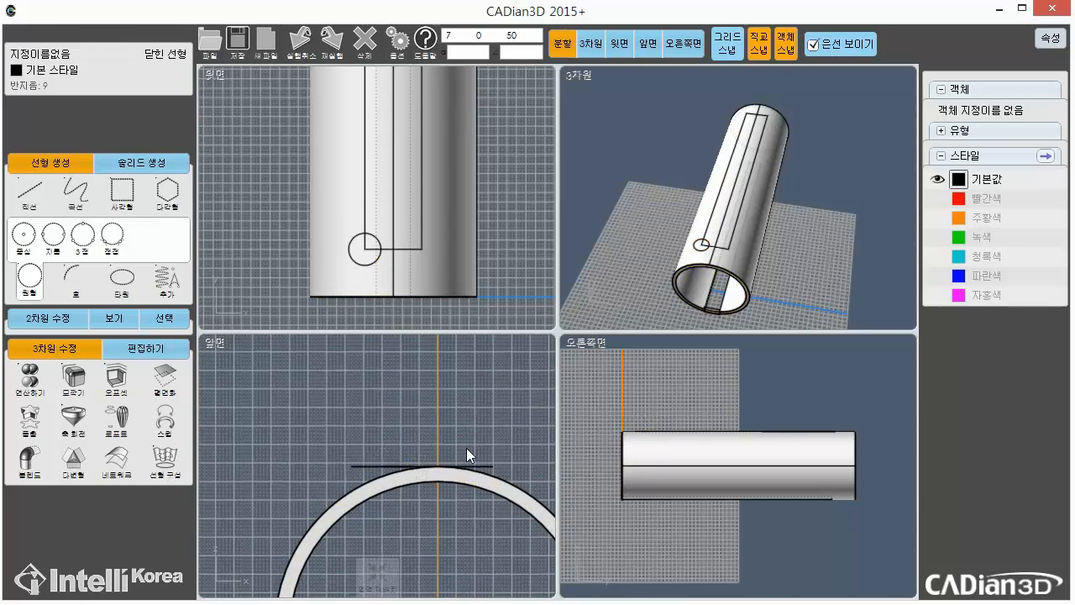
pyautogui.moveTo(449, 453); pyautogui.dragTo(459, 427, button='middle')
pyautogui.click(385, 443)
pyautogui.click(458, 428)
# Step: Extrude the circle in both directions by a distance of 15, using the both-sides option (양방향)
pyautogui.click(29, 416)
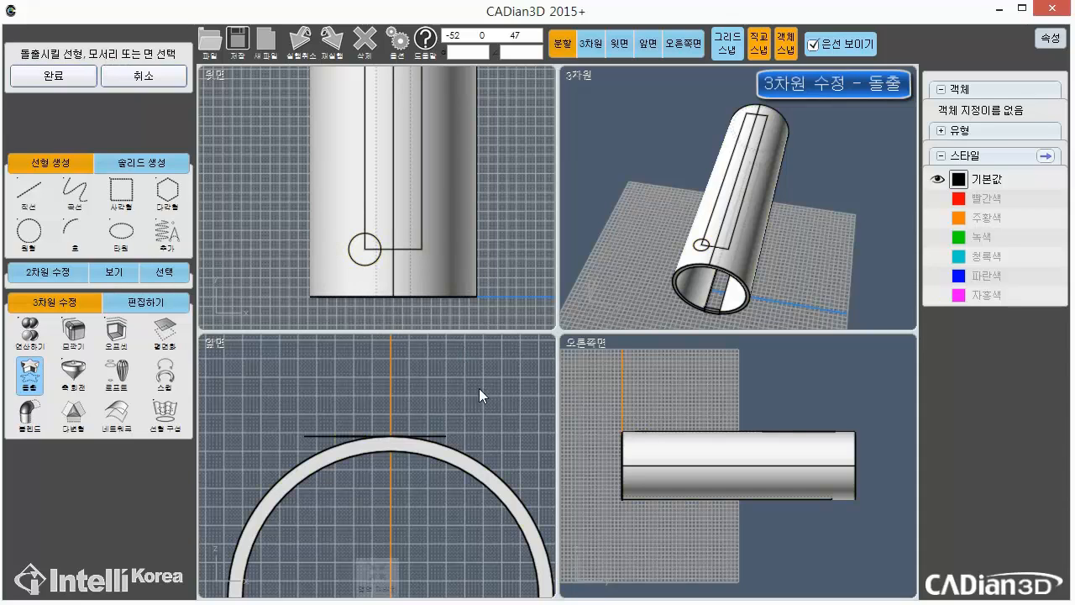
pyautogui.click(326, 434)
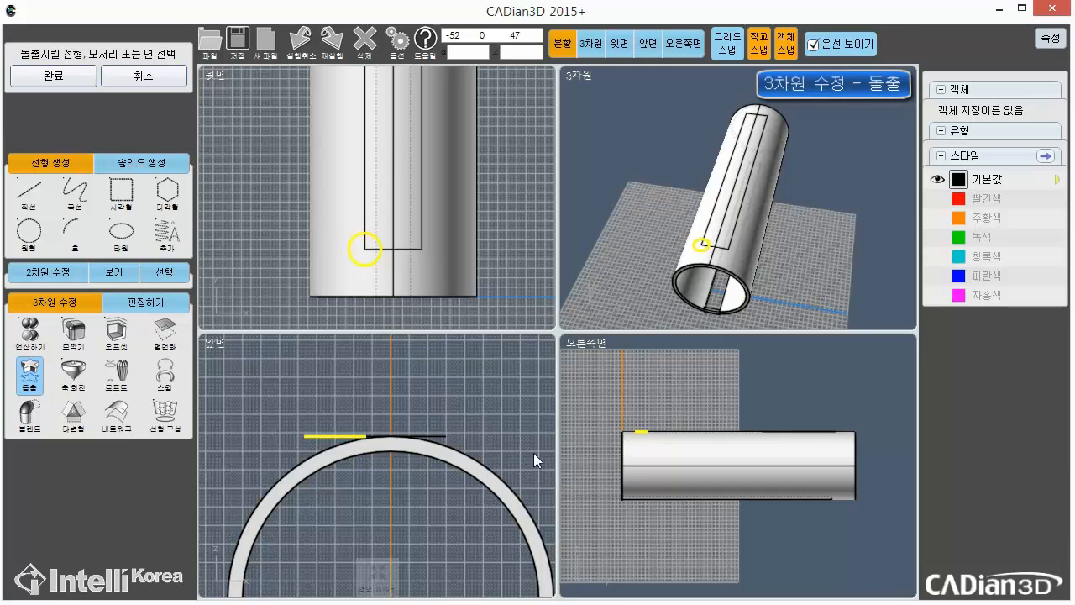
pyautogui.click(83, 78)
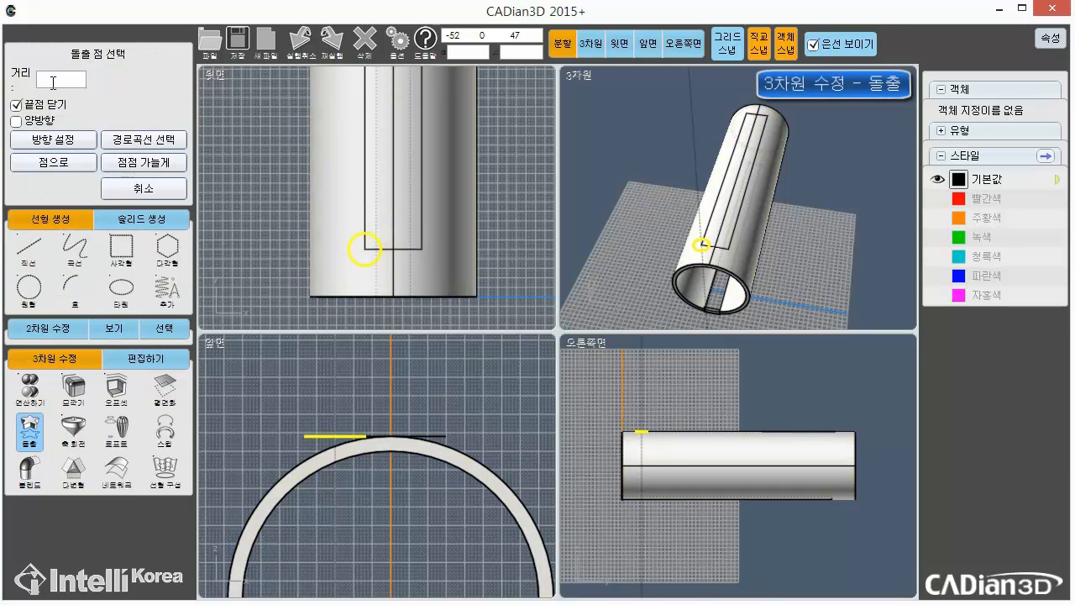
pyautogui.click(52, 82)
pyautogui.click(60, 183)
pyautogui.click(94, 158)
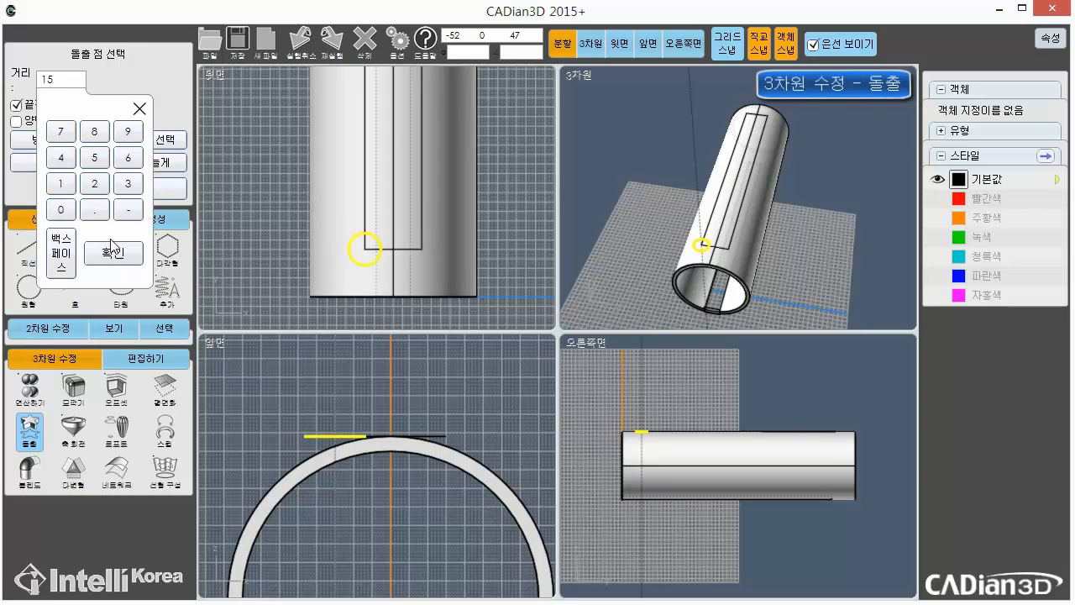
pyautogui.click(115, 252)
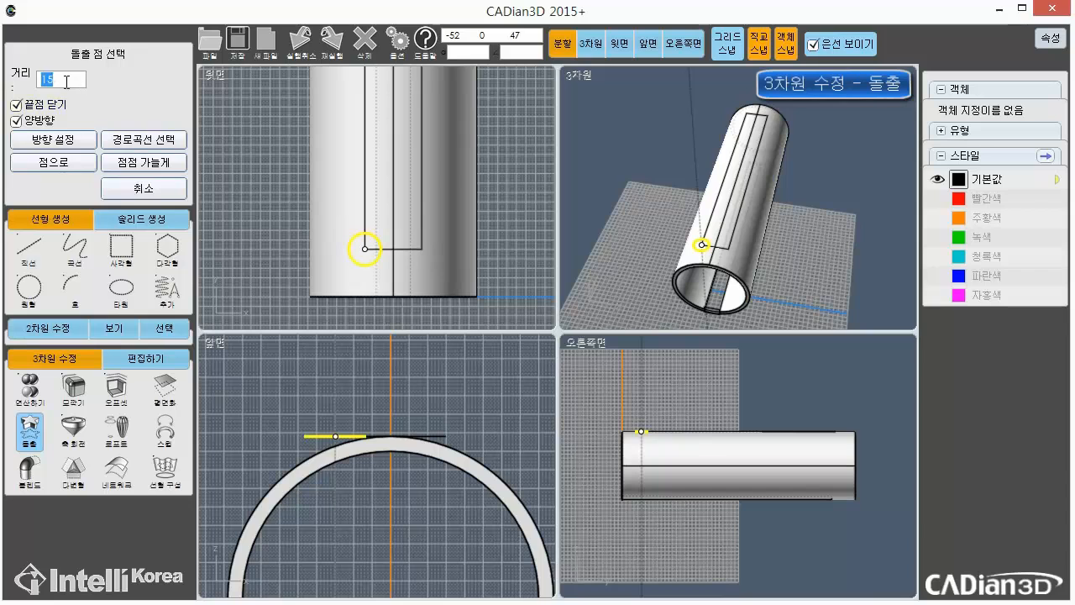
pyautogui.click(66, 82)
pyautogui.click(61, 183)
pyautogui.click(94, 158)
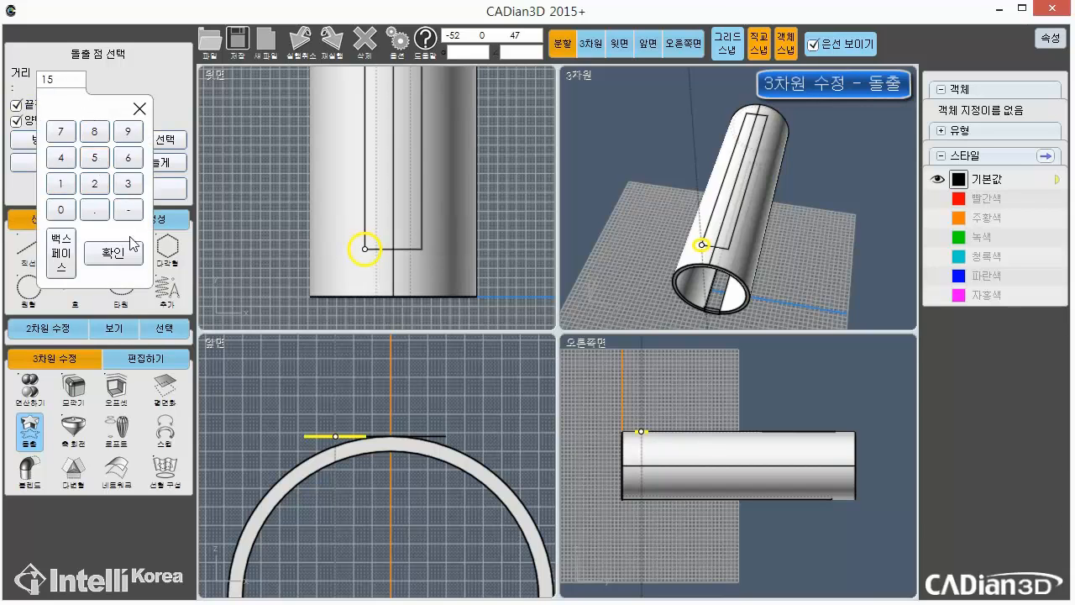
pyautogui.click(132, 244)
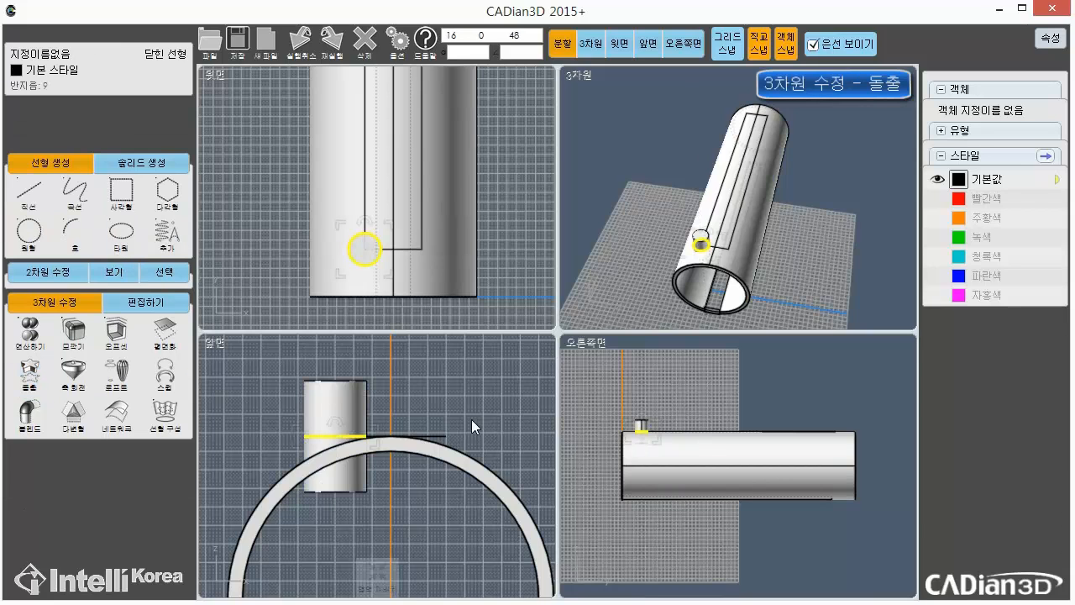
# Step: Examine in the front view how the cylinder passes through the tube's wall, and select the tube's outer circle
pyautogui.click(342, 407)
pyautogui.click(401, 527)
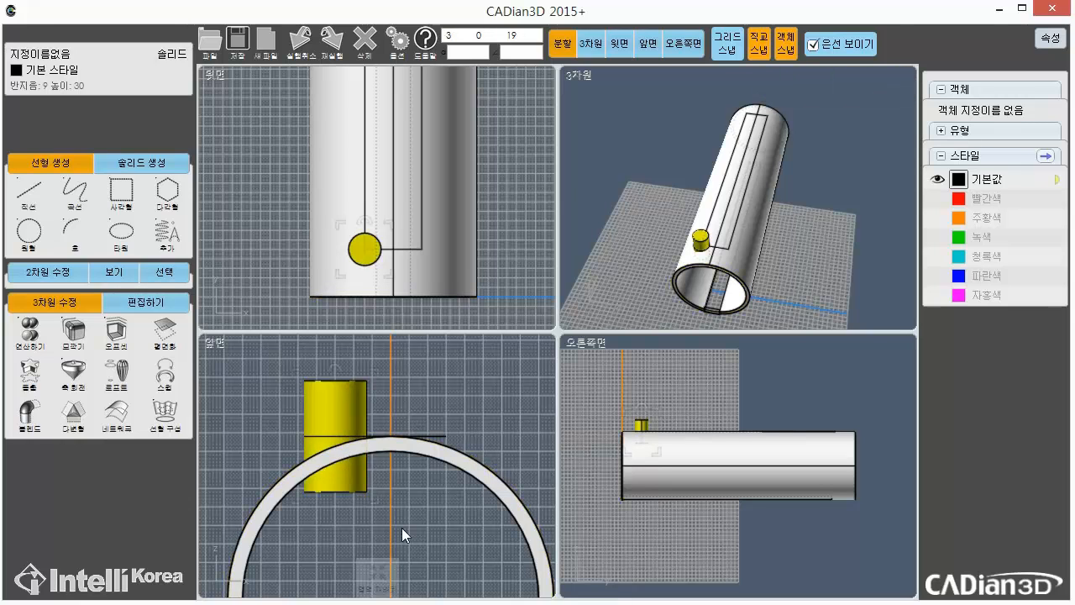
pyautogui.scroll(5, 311, 486)
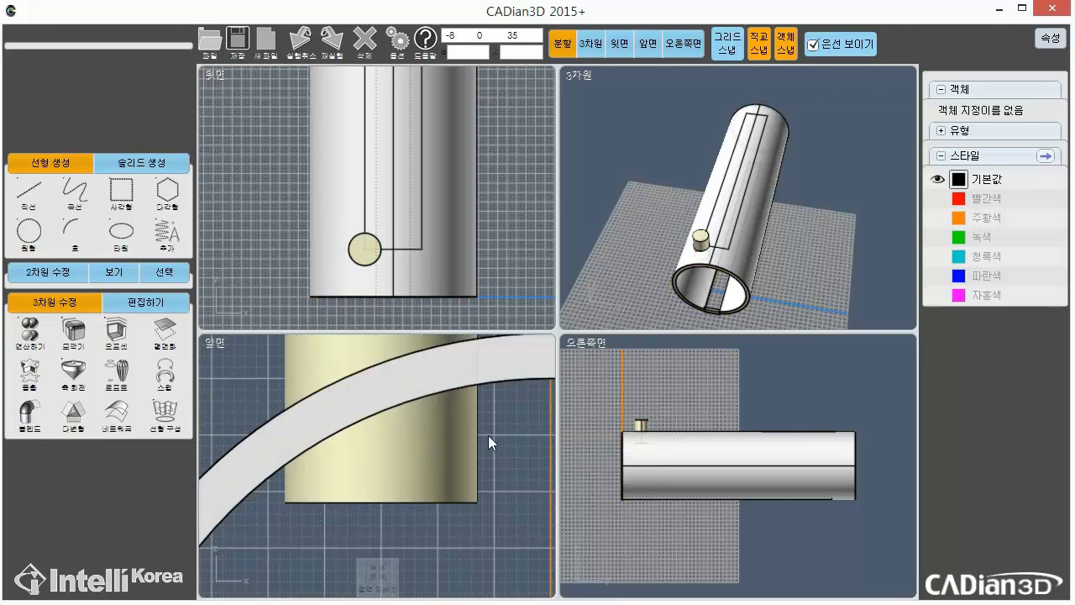
pyautogui.scroll(-3, 487, 430)
pyautogui.moveTo(487, 432); pyautogui.dragTo(443, 522, button='middle')
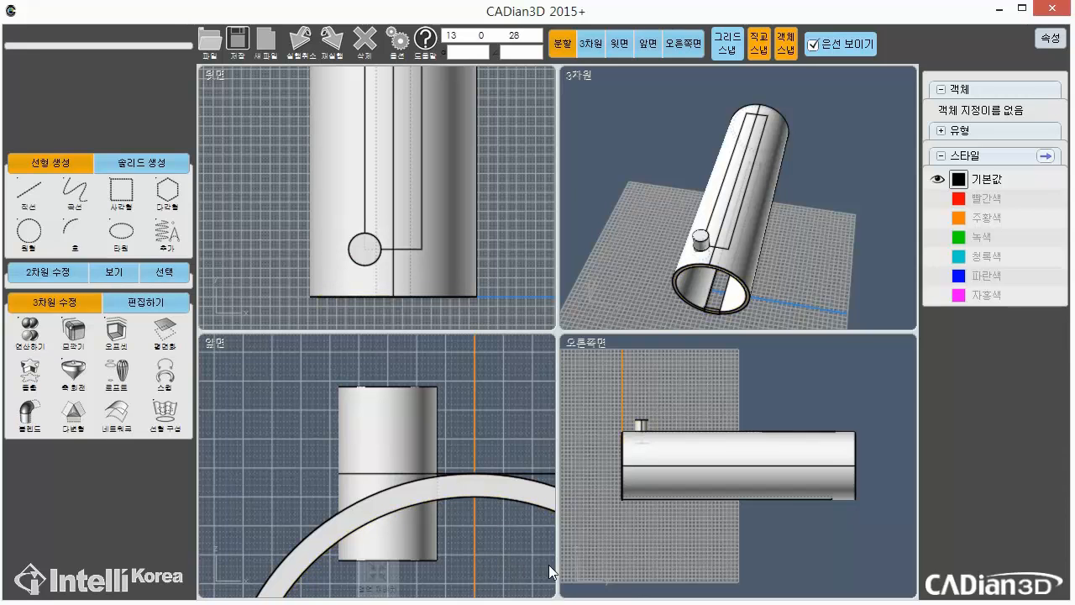
pyautogui.moveTo(552, 571); pyautogui.dragTo(526, 538, button='middle')
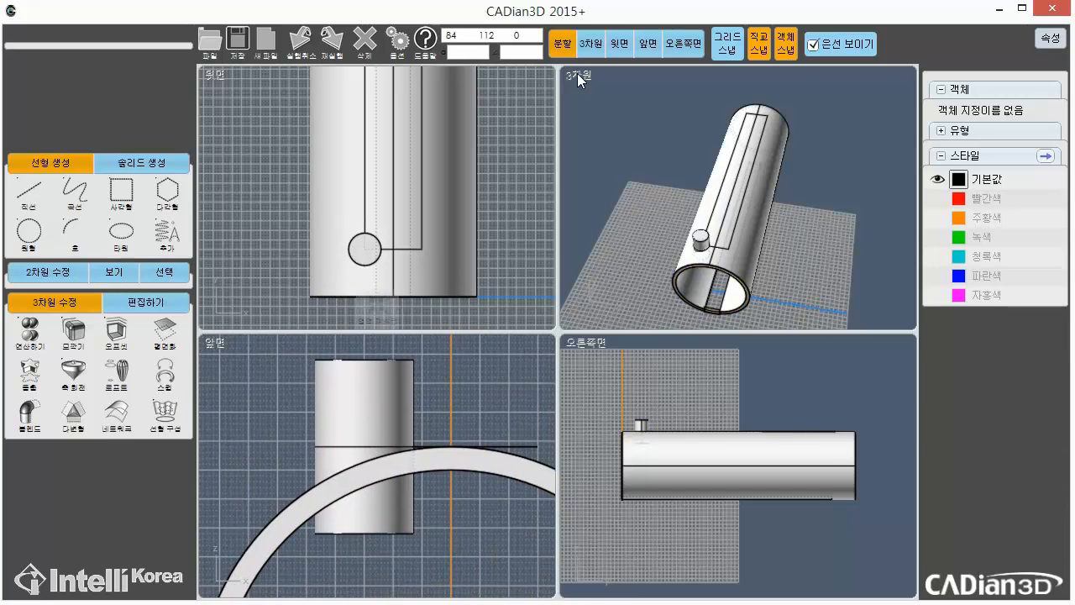
pyautogui.click(648, 44)
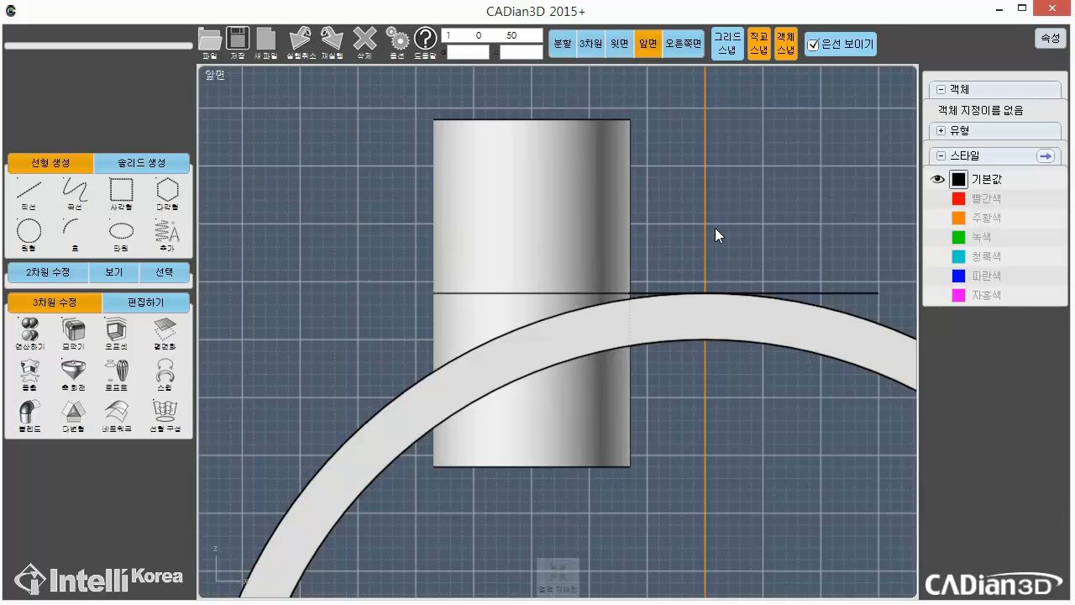
pyautogui.click(668, 318)
pyautogui.click(666, 298)
pyautogui.click(699, 422)
pyautogui.click(666, 296)
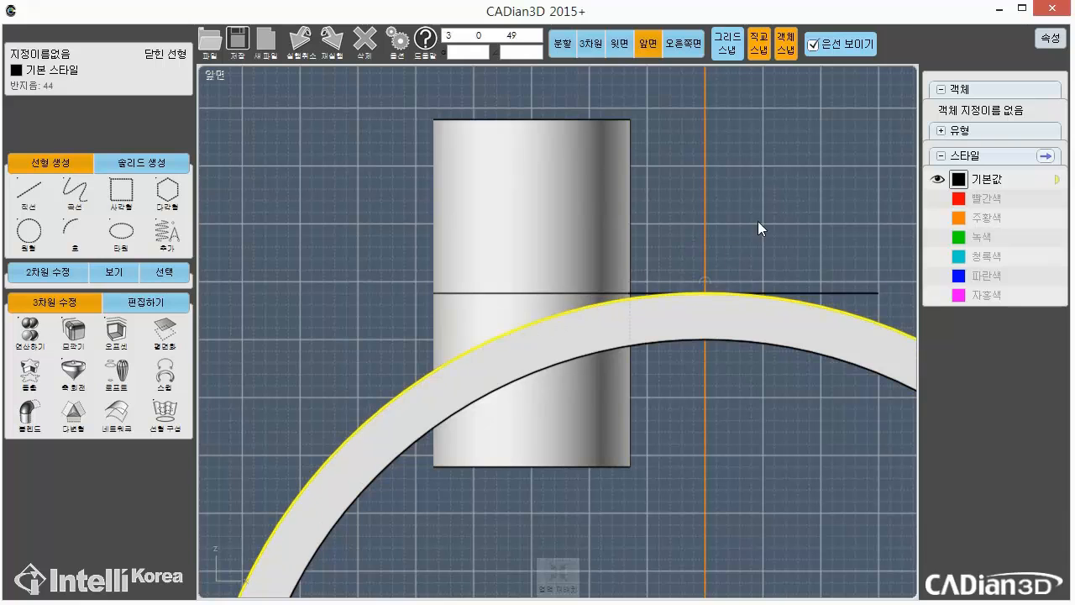
# Step: Subtract the tube's outer circle from the cylinder with the difference operation (차집합) to cut away its portion below the tube's outer surface
pyautogui.click(780, 198)
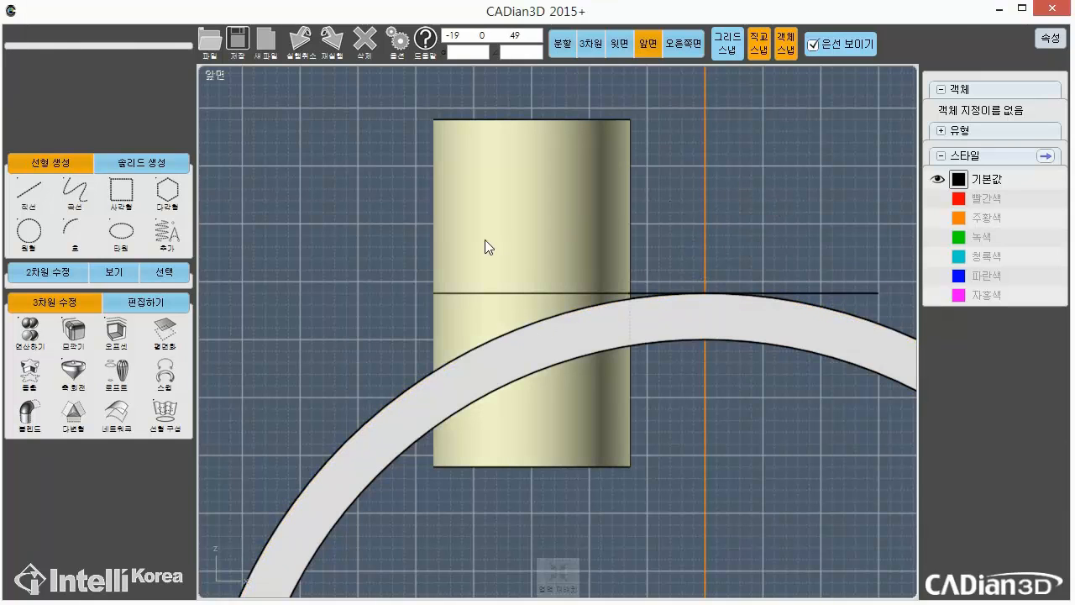
pyautogui.click(27, 338)
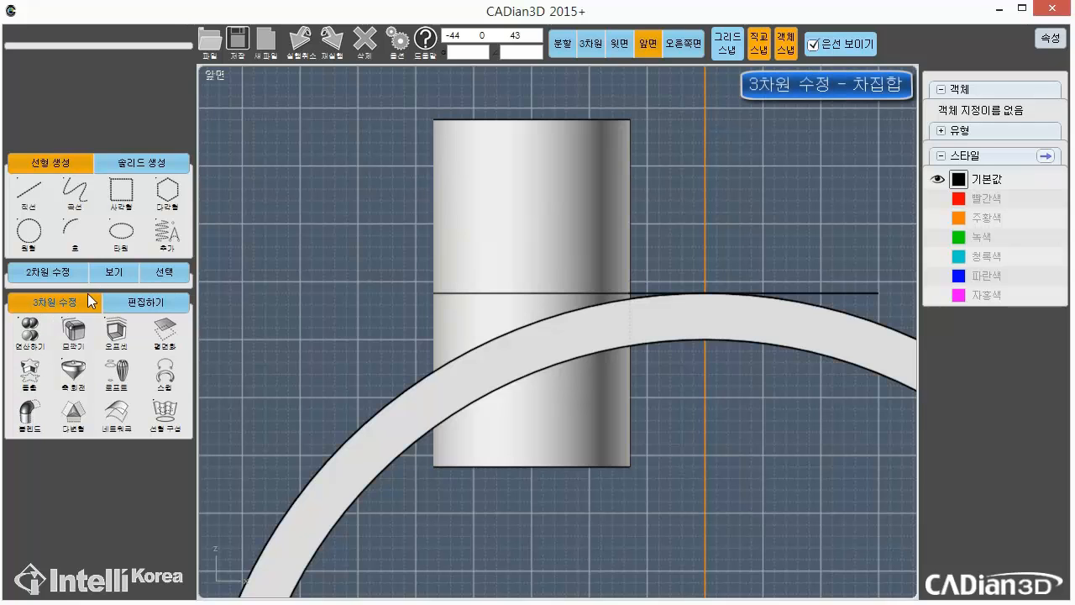
pyautogui.click(31, 335)
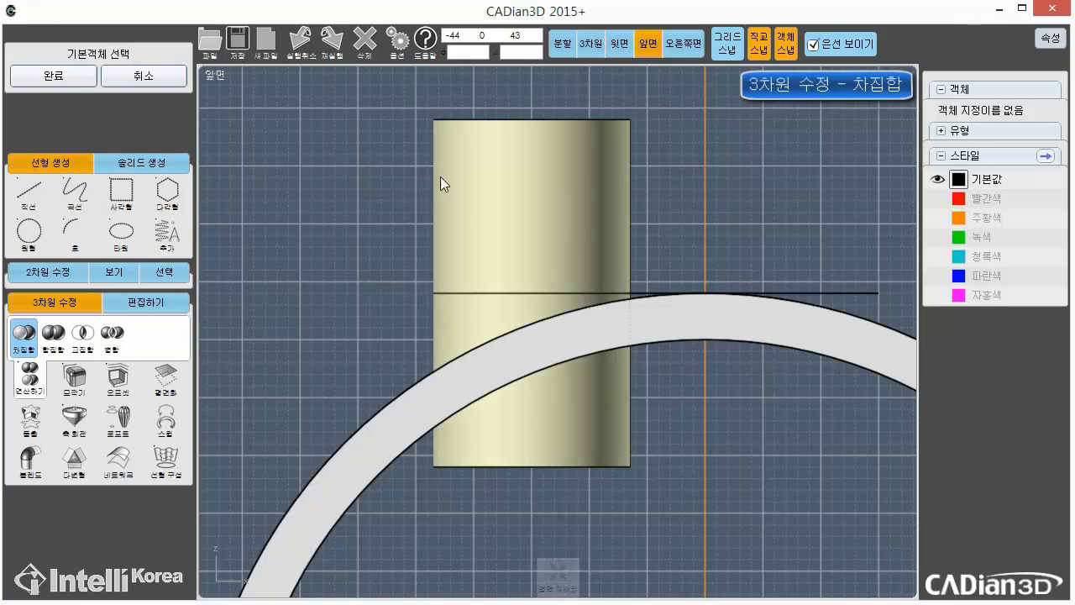
pyautogui.click(544, 197)
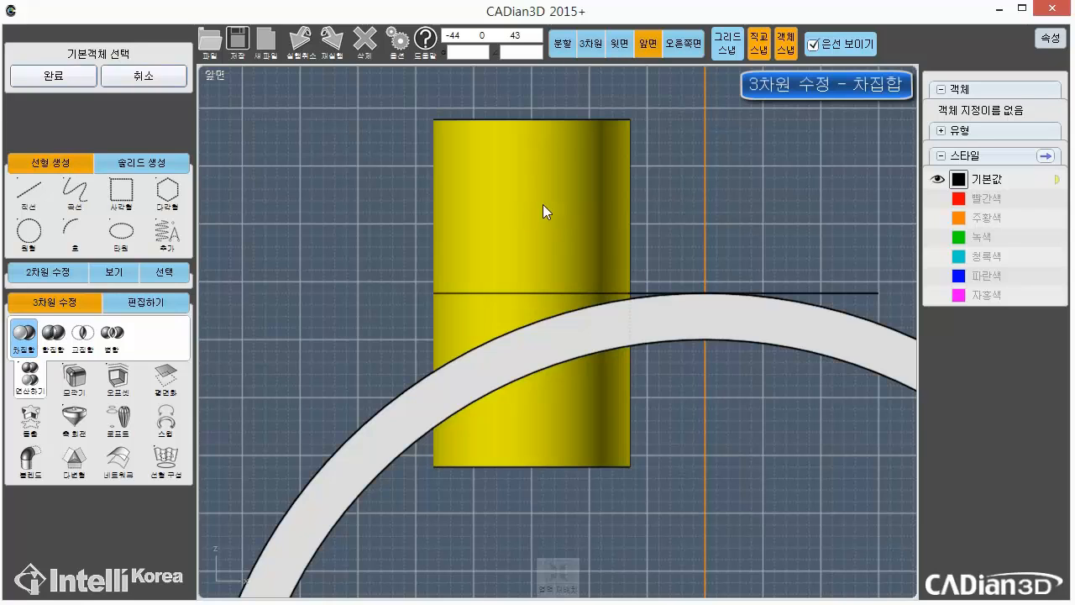
pyautogui.click(78, 75)
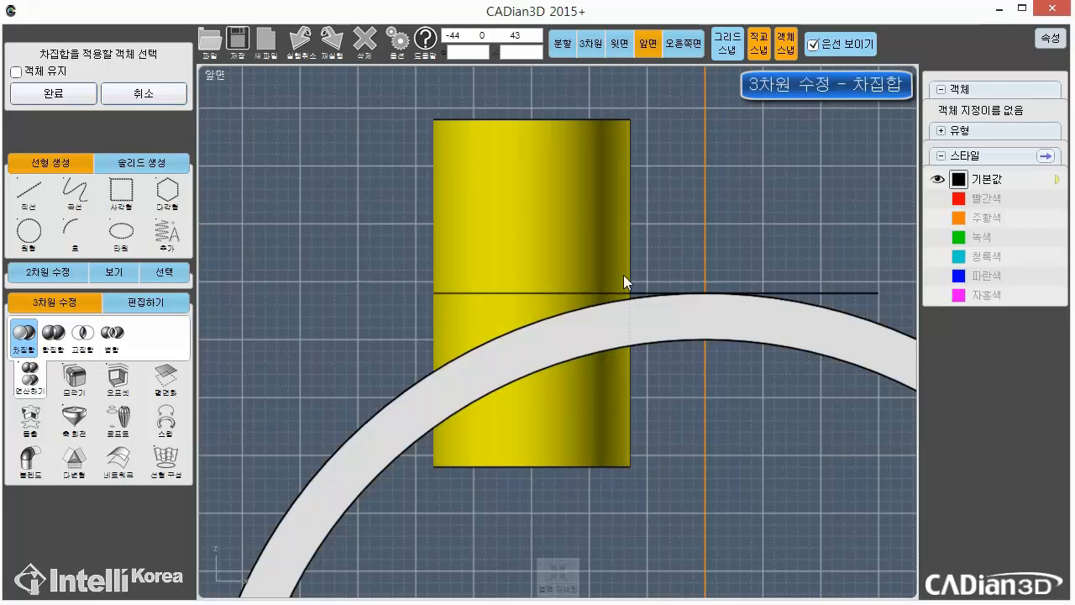
pyautogui.click(361, 424)
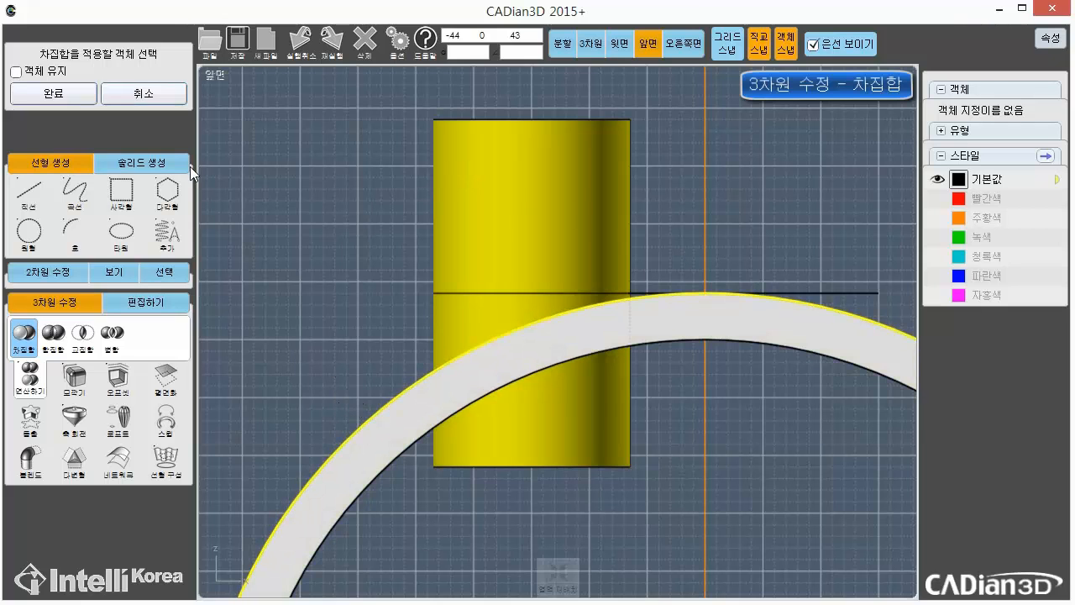
pyautogui.click(54, 94)
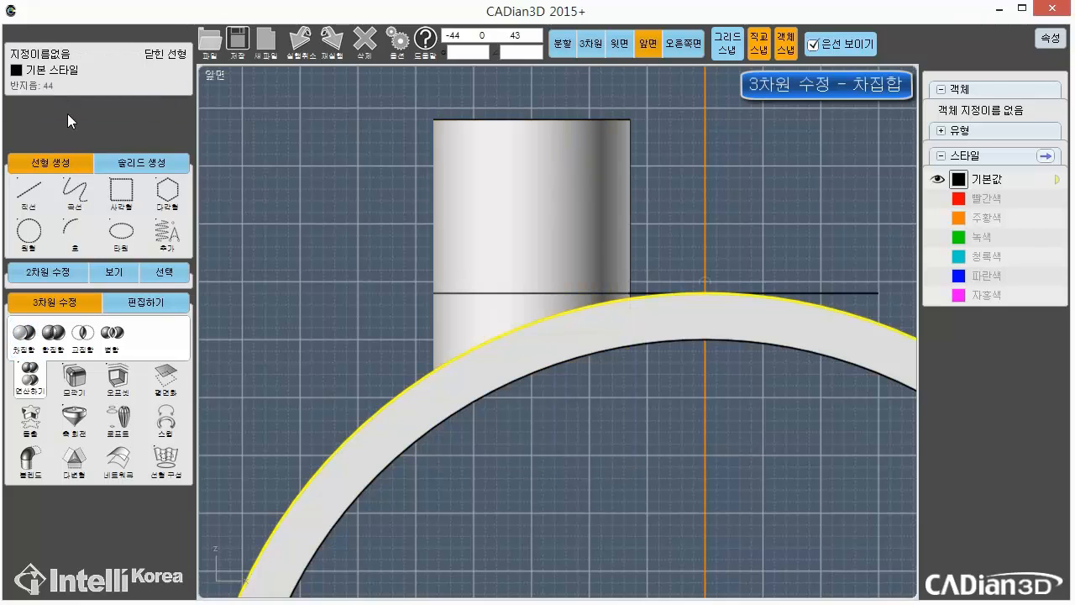
pyautogui.click(737, 211)
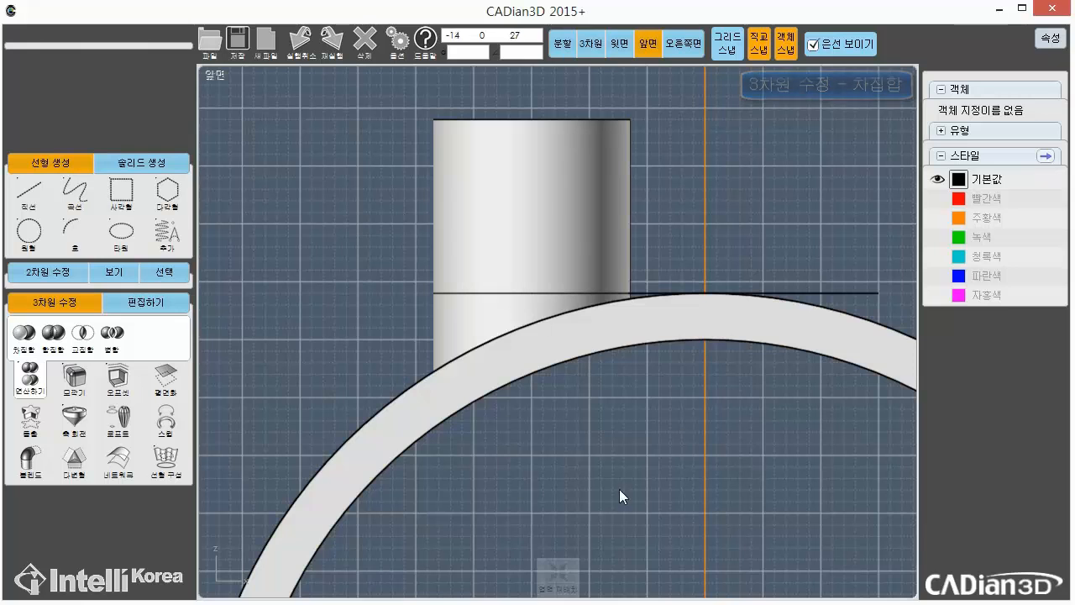
# Step: Examine in the front, four-view and 3D views how the trimmed cylinder sits on the tube's outer surface
pyautogui.scroll(1, 672, 428)
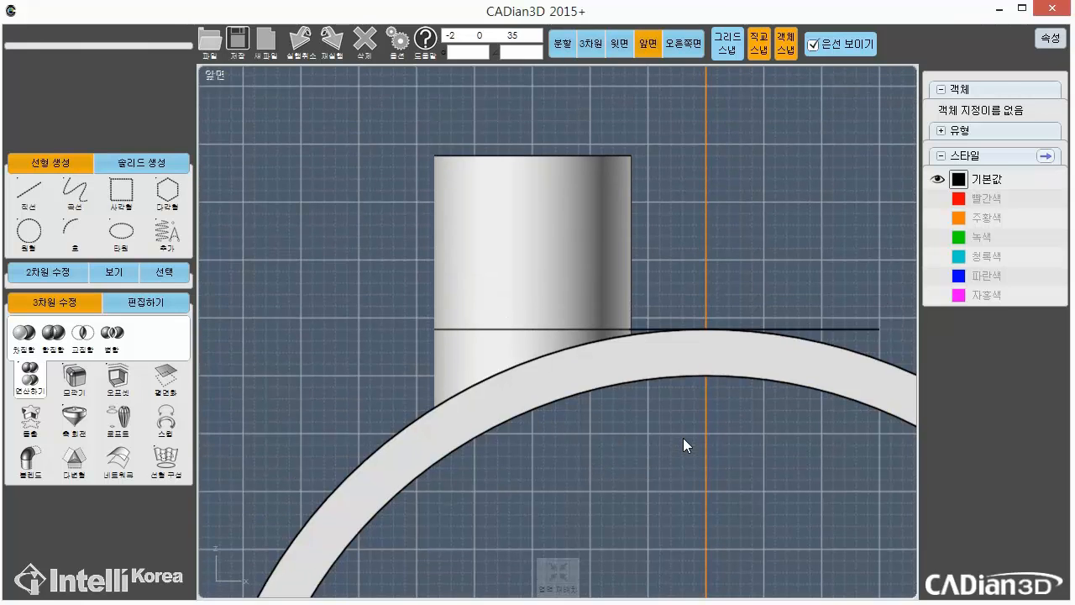
pyautogui.click(561, 277)
pyautogui.click(673, 364)
pyautogui.click(564, 46)
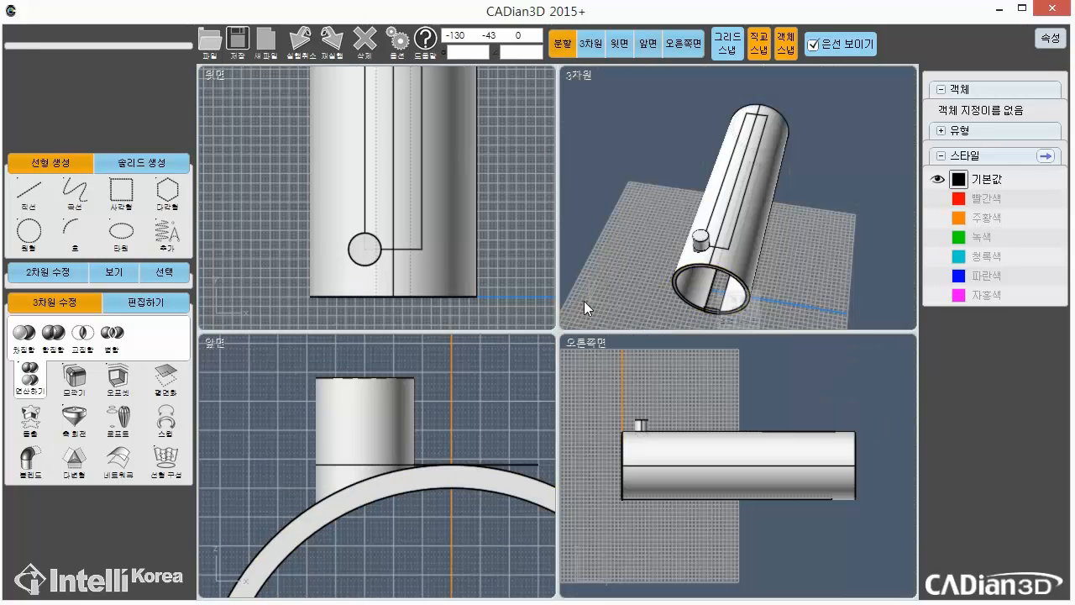
pyautogui.moveTo(818, 266); pyautogui.dragTo(754, 205, button='right')
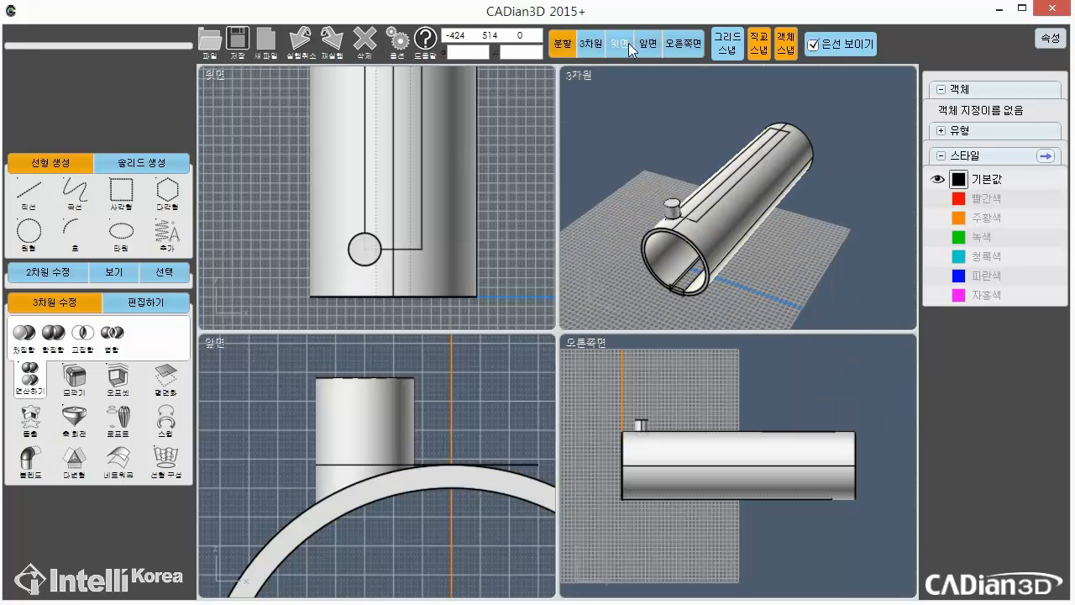
pyautogui.click(600, 46)
pyautogui.scroll(5, 540, 388)
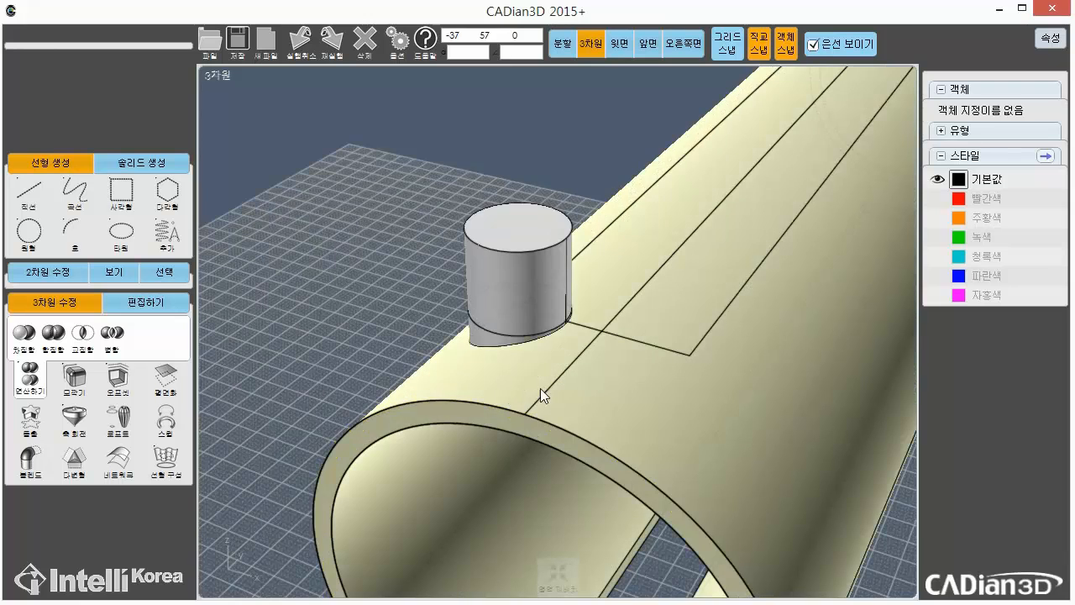
pyautogui.click(511, 248)
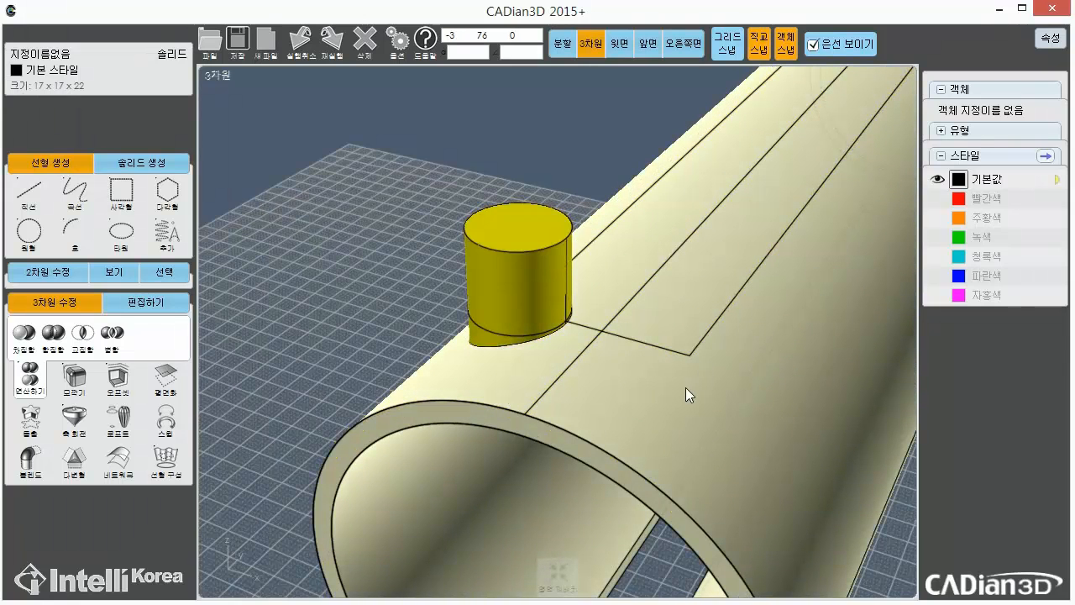
pyautogui.scroll(-5, 681, 377)
pyautogui.moveTo(734, 337); pyautogui.dragTo(602, 449, button='middle')
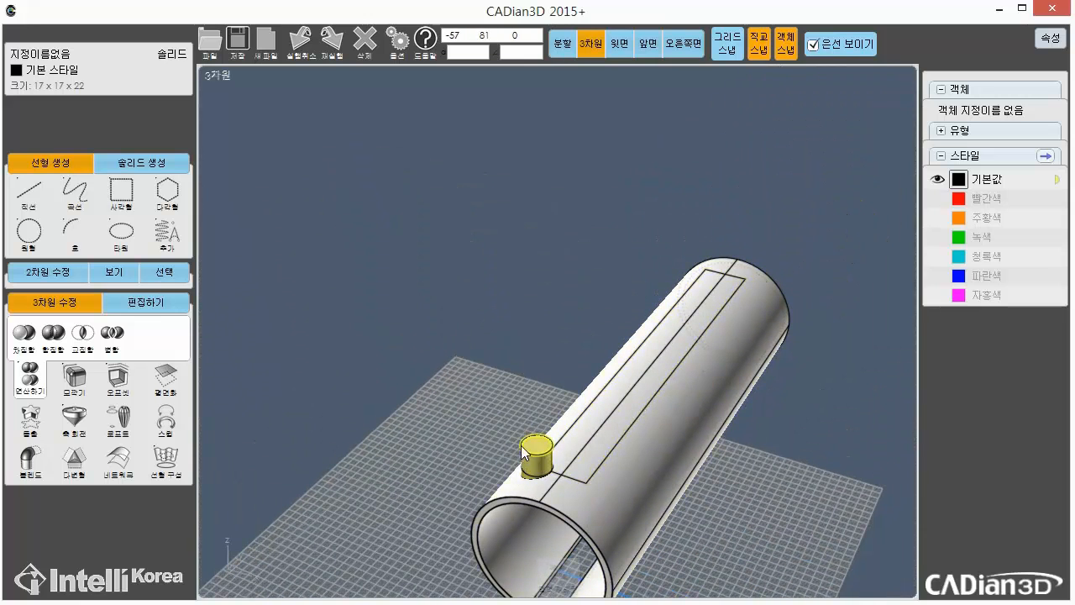
pyautogui.click(562, 44)
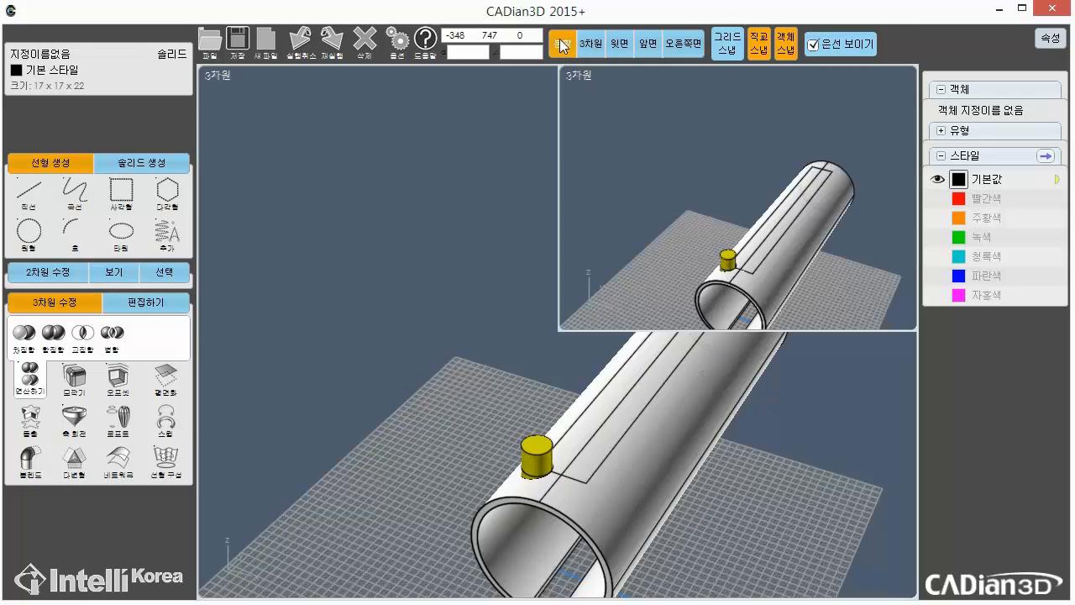
pyautogui.click(640, 300)
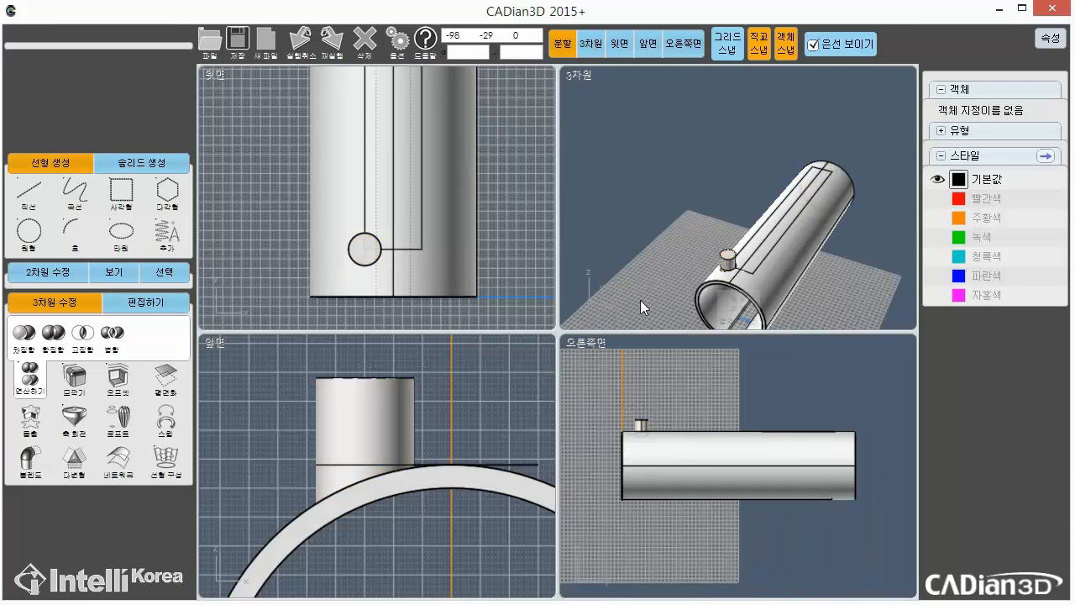
# Step: Mirror (반사) the trimmed cylinder across the tube's centre guide line in the top view, keeping the original
pyautogui.click(157, 307)
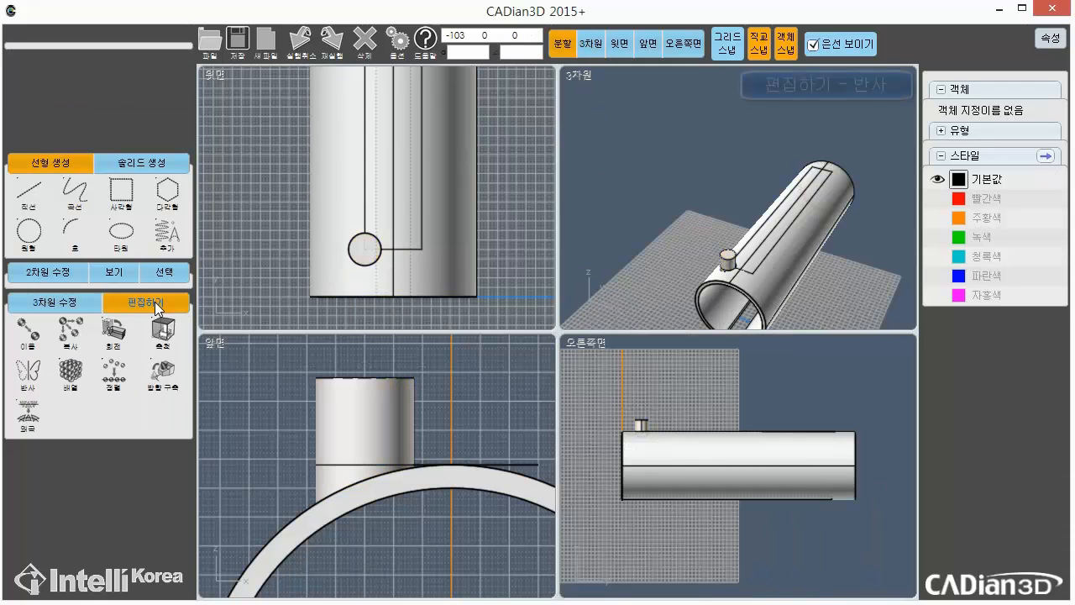
pyautogui.click(35, 385)
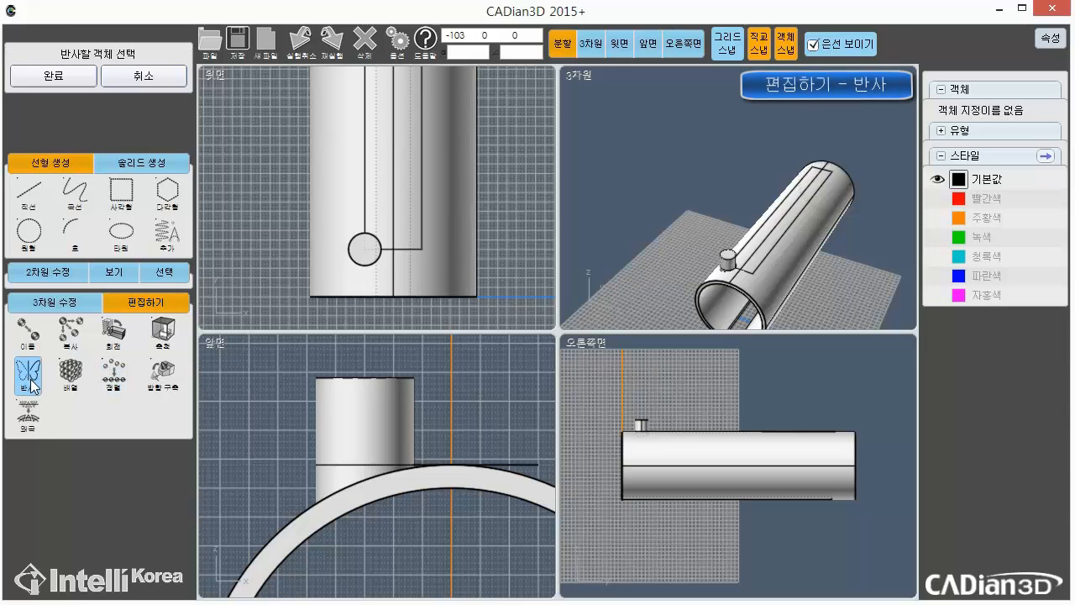
pyautogui.click(361, 247)
pyautogui.scroll(5, 364, 242)
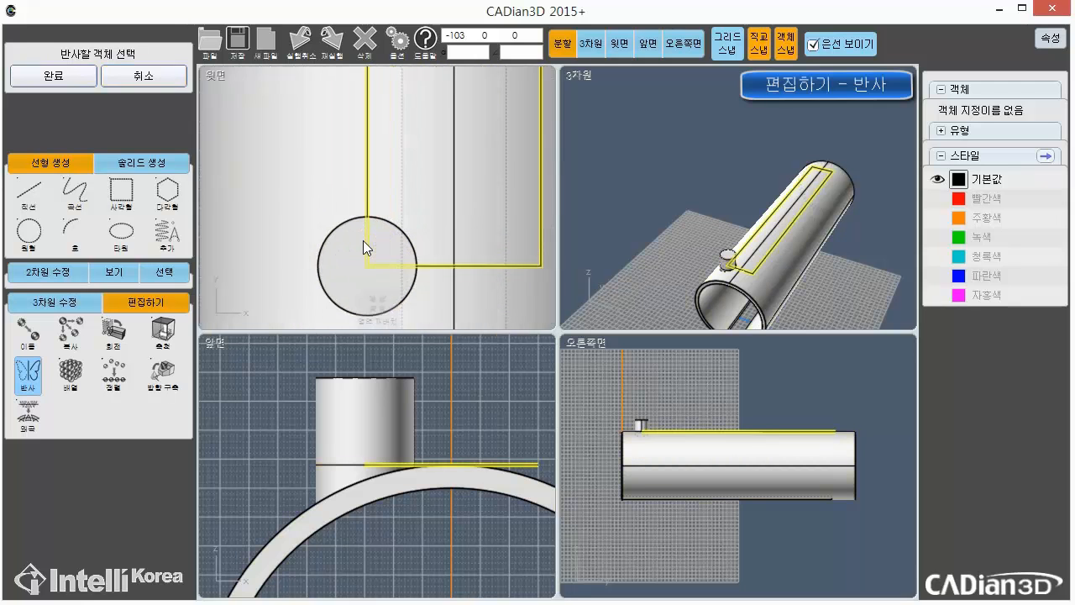
pyautogui.click(335, 294)
pyautogui.scroll(8, 744, 312)
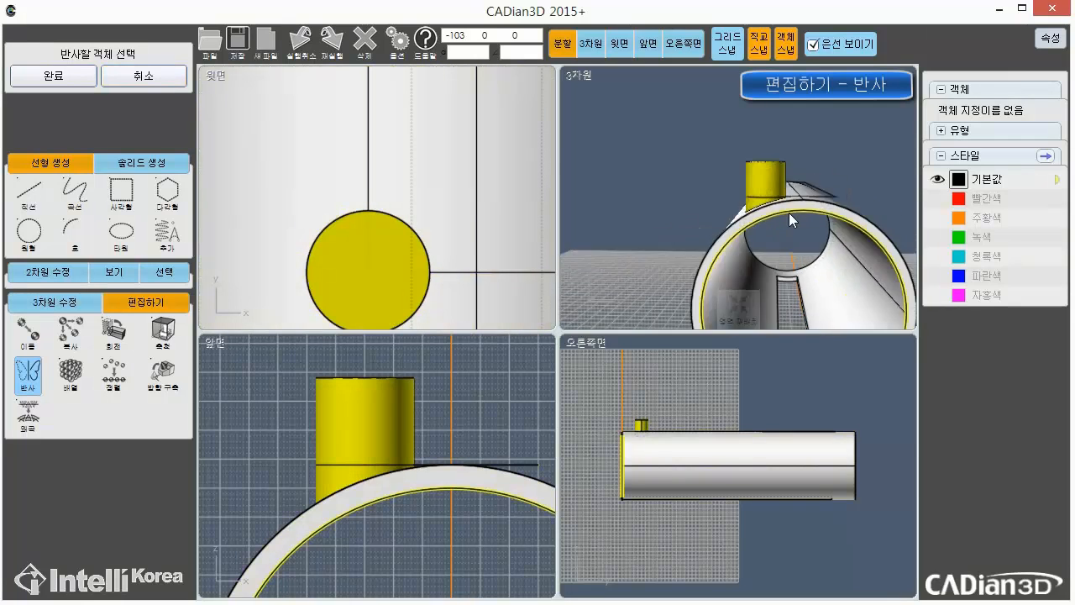
pyautogui.moveTo(839, 209); pyautogui.dragTo(771, 233, button='right')
pyautogui.moveTo(478, 229); pyautogui.dragTo(421, 213, button='right')
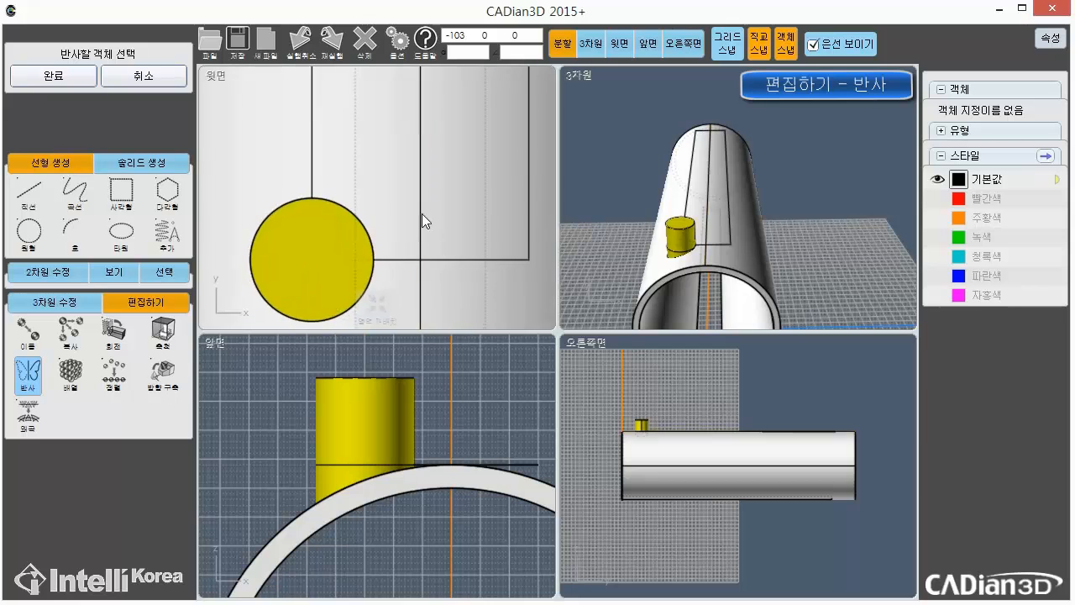
pyautogui.click(635, 45)
pyautogui.scroll(-2, 688, 405)
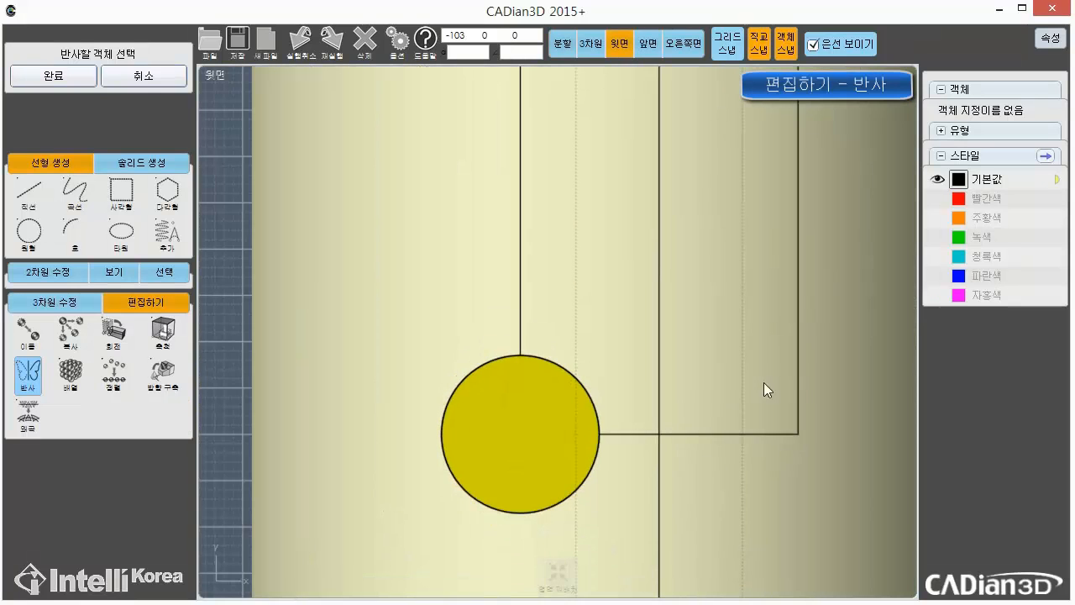
pyautogui.scroll(-2, 763, 382)
pyautogui.moveTo(763, 365); pyautogui.dragTo(687, 396, button='right')
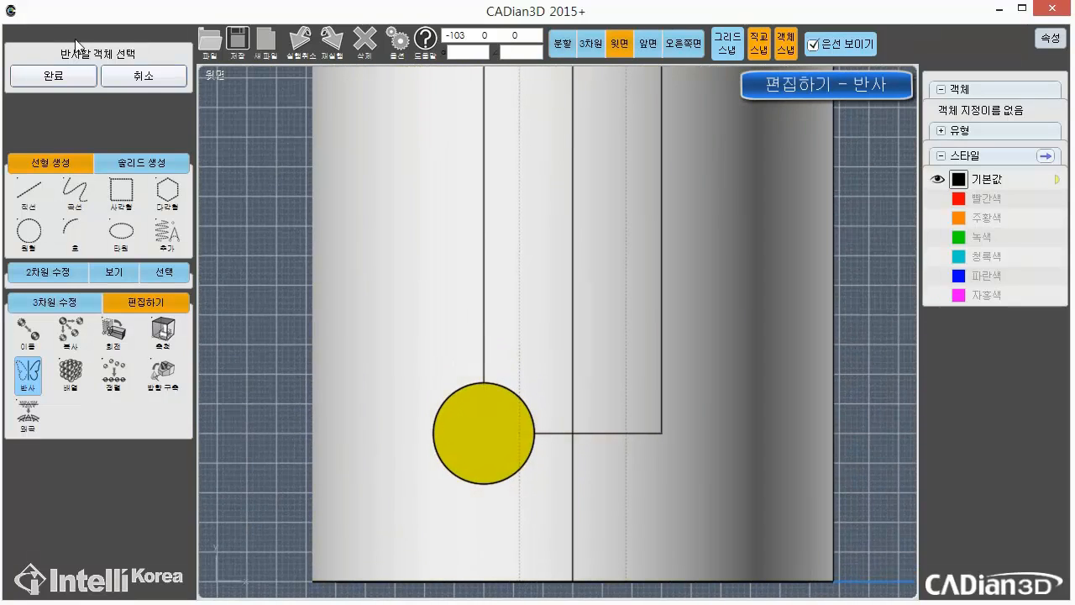
pyautogui.click(53, 77)
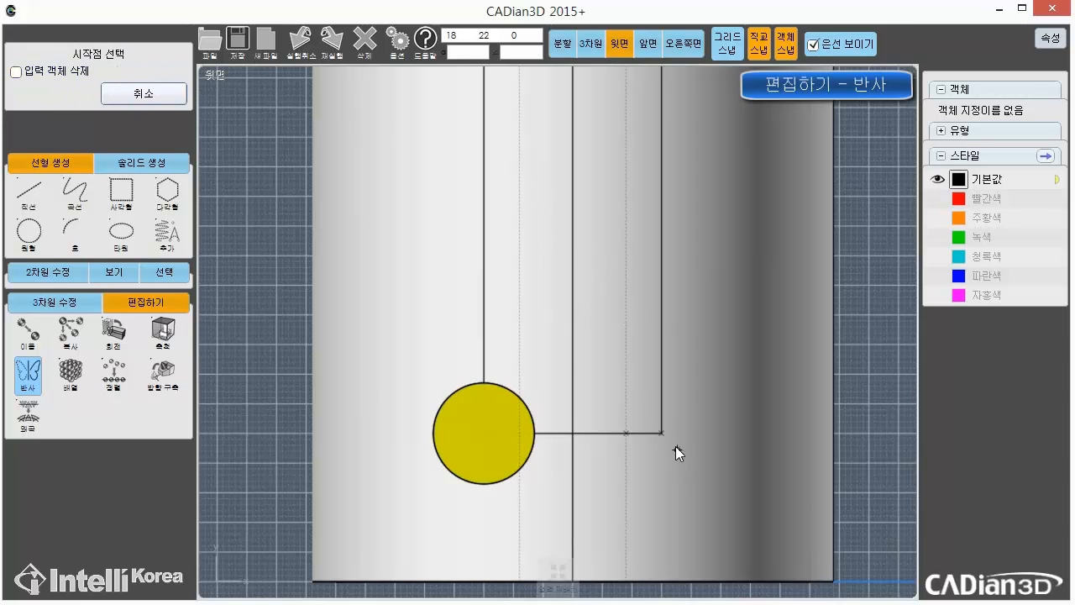
pyautogui.click(576, 436)
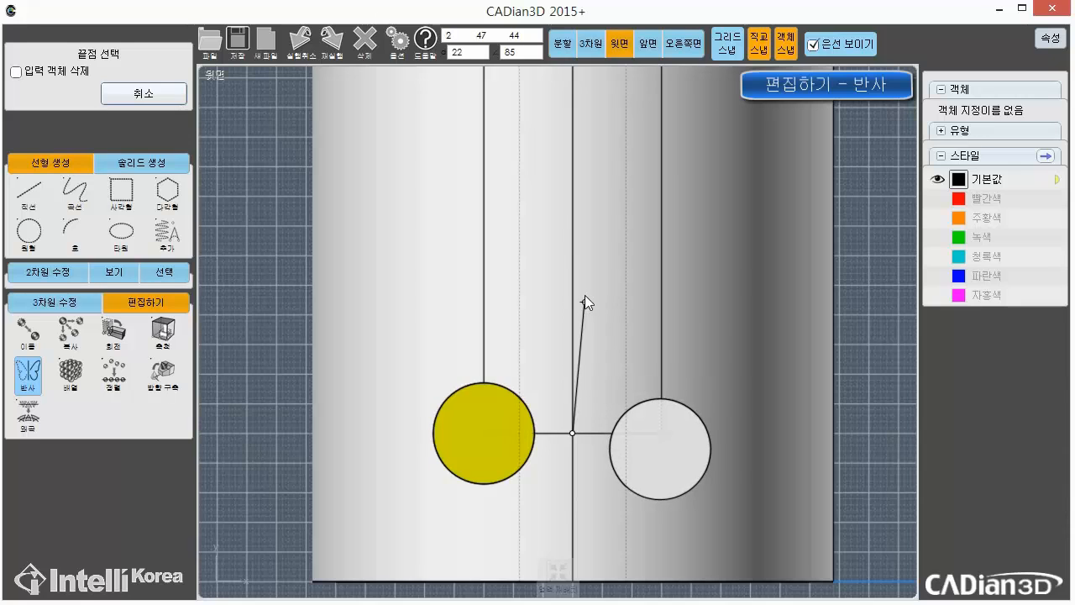
pyautogui.click(573, 235)
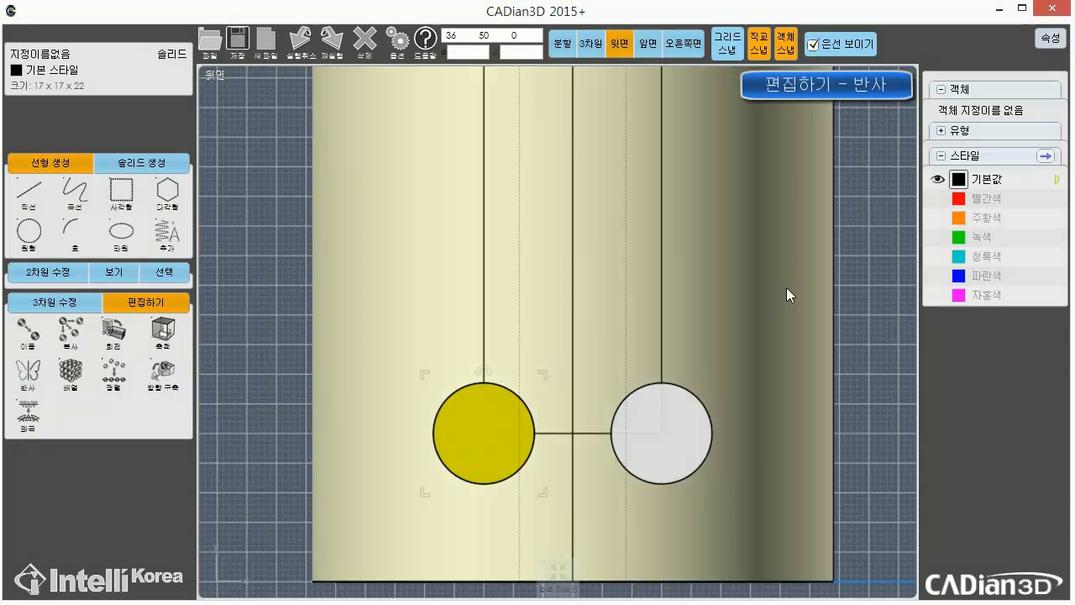
pyautogui.click(886, 316)
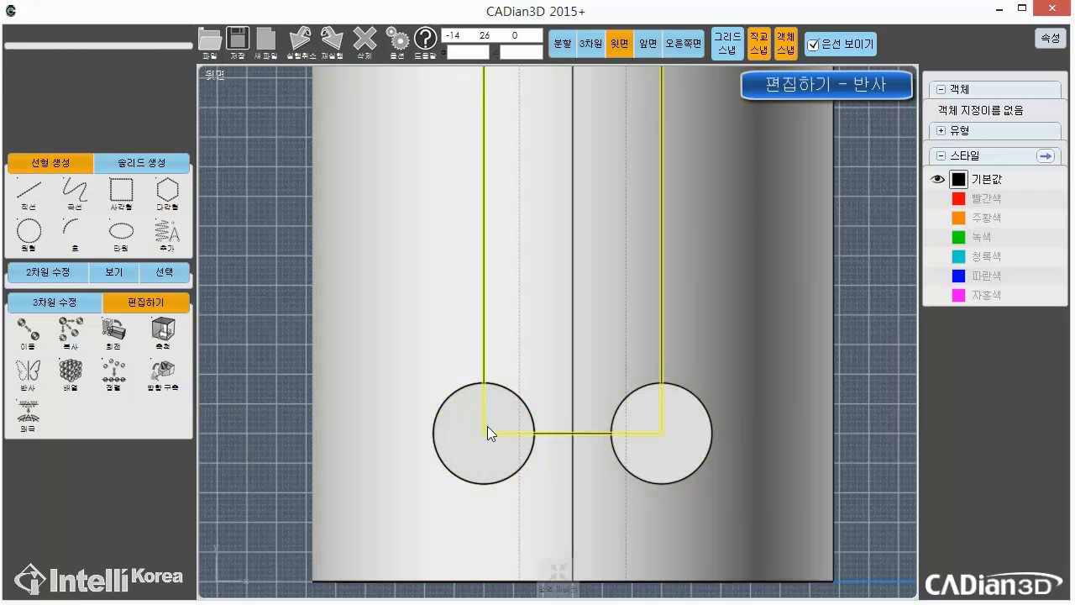
# Step: Examine the mirrored cylinder on the tube in the four-view layout, orbiting the 3D view around both cylinders
pyautogui.click(700, 436)
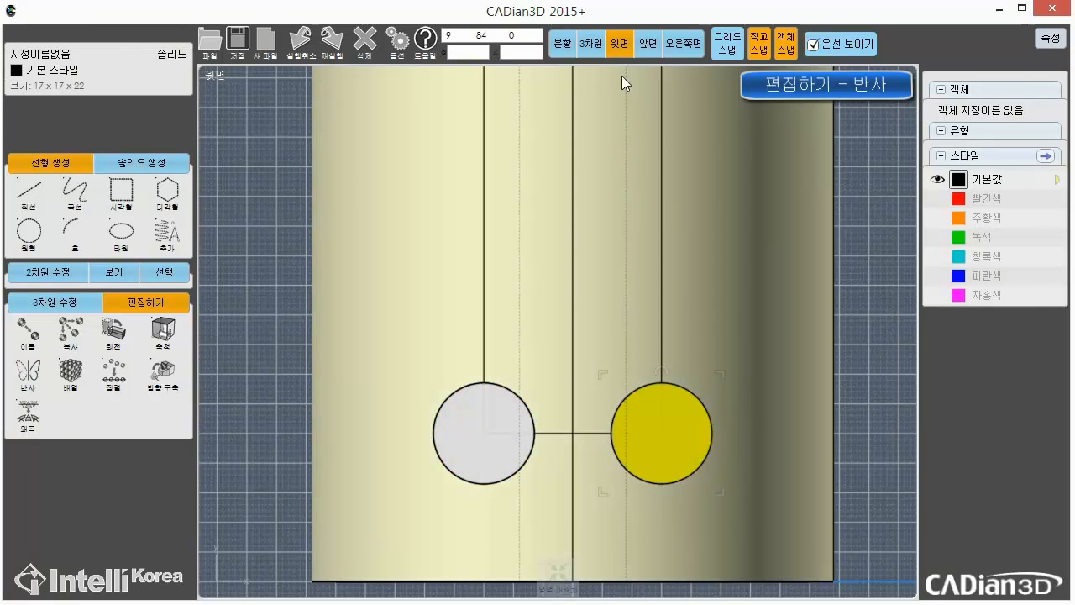
pyautogui.click(568, 42)
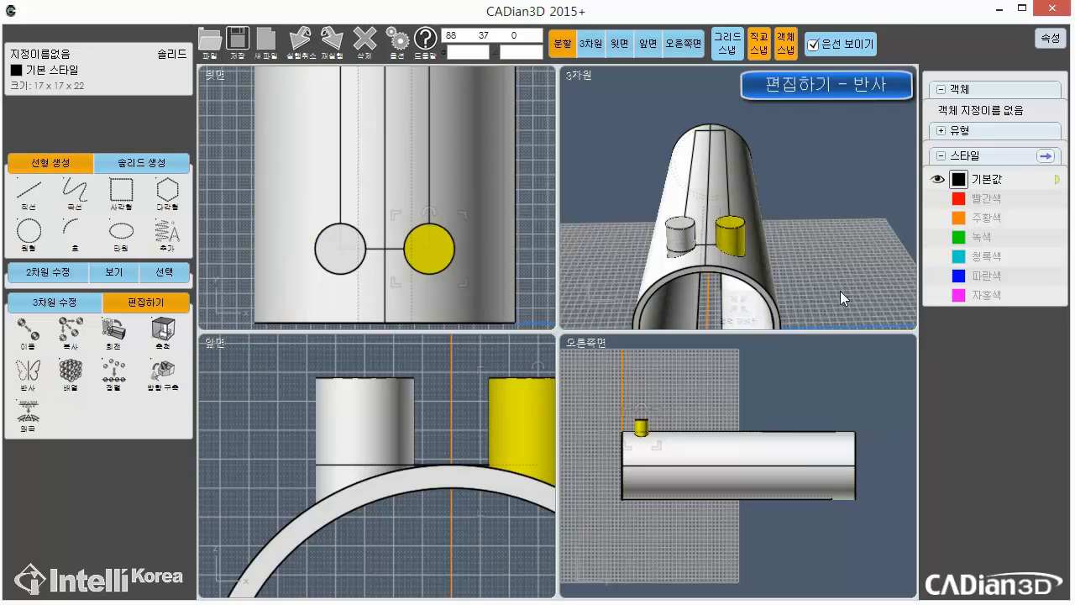
pyautogui.moveTo(840, 291); pyautogui.dragTo(852, 206, button='middle')
pyautogui.click(853, 206)
pyautogui.moveTo(806, 245); pyautogui.dragTo(725, 147, button='middle')
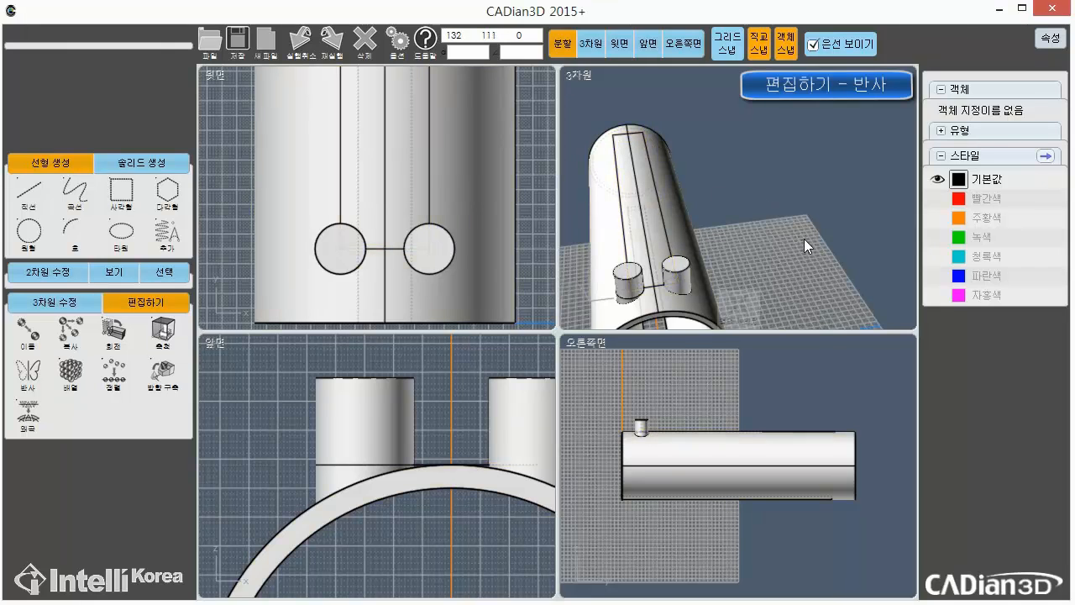
# Step: Mirror (반사) both front cylinders in the top view across a horizontal line through the tube's mid-length, keeping the originals
pyautogui.click(617, 46)
pyautogui.scroll(-4, 612, 306)
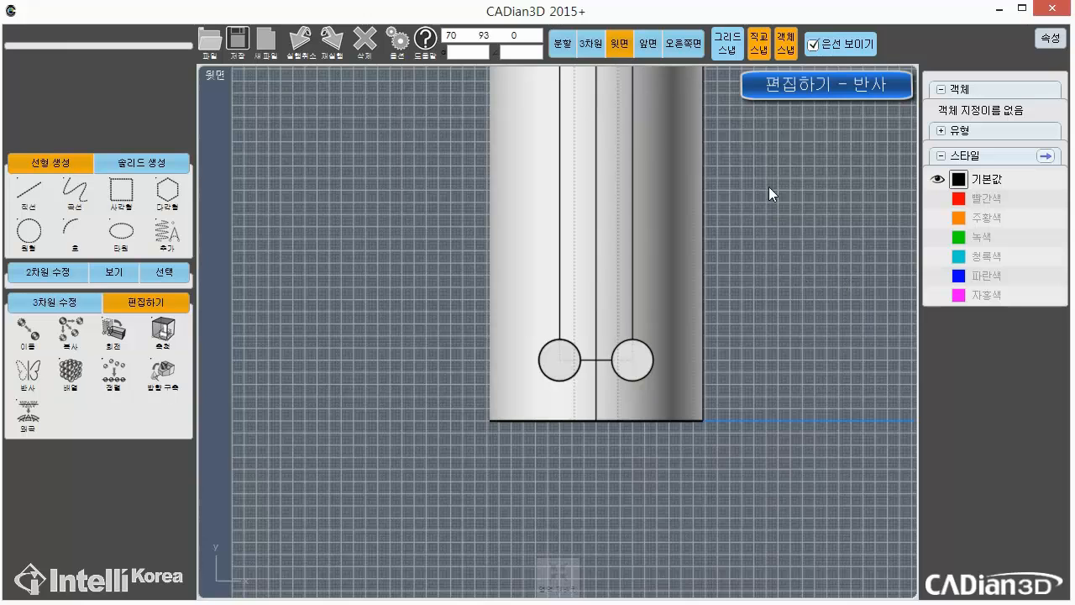
pyautogui.moveTo(765, 194); pyautogui.dragTo(742, 347, button='middle')
pyautogui.scroll(-2, 743, 343)
pyautogui.moveTo(746, 276); pyautogui.dragTo(660, 330, button='middle')
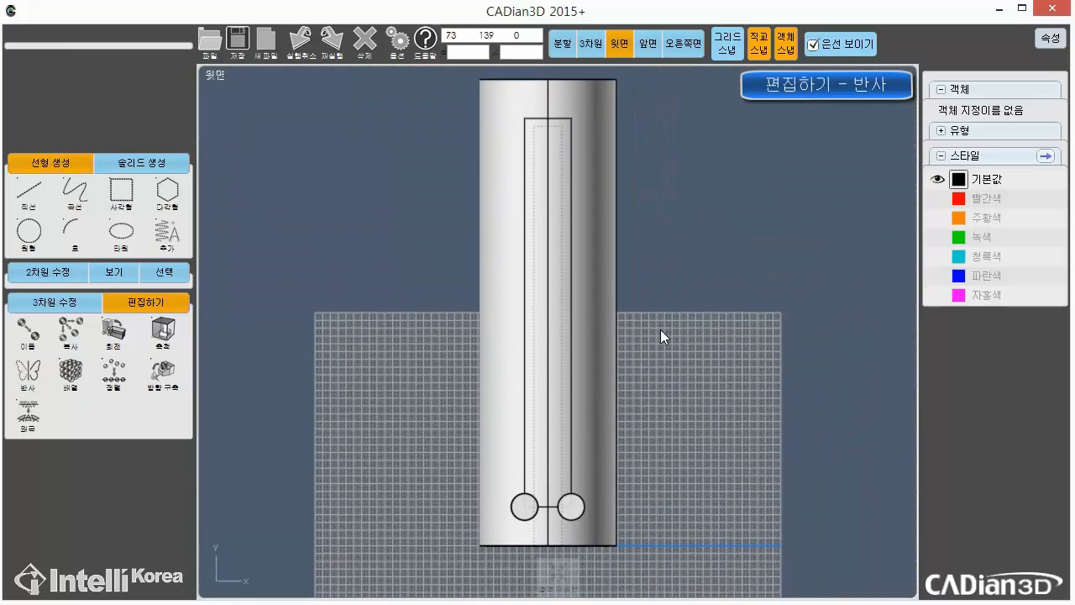
pyautogui.click(27, 376)
pyautogui.scroll(2, 711, 450)
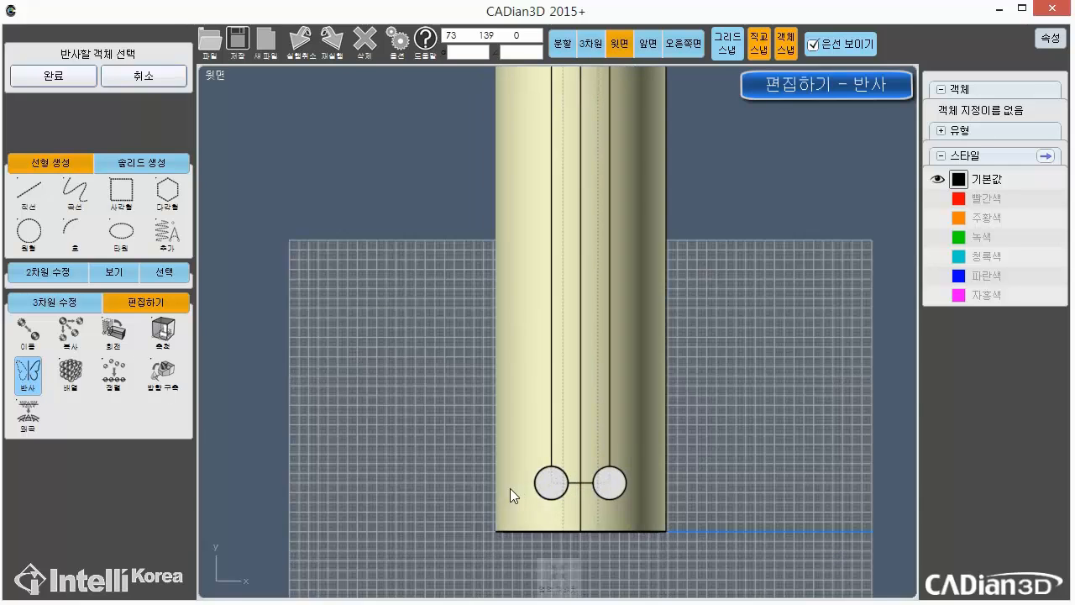
pyautogui.scroll(3, 510, 492)
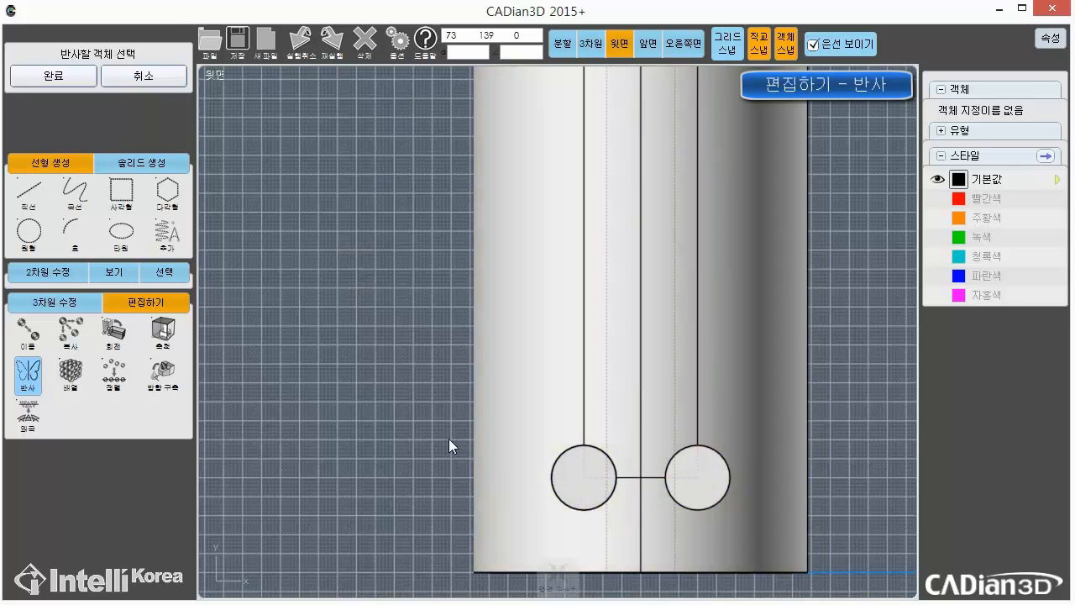
pyautogui.click(576, 483)
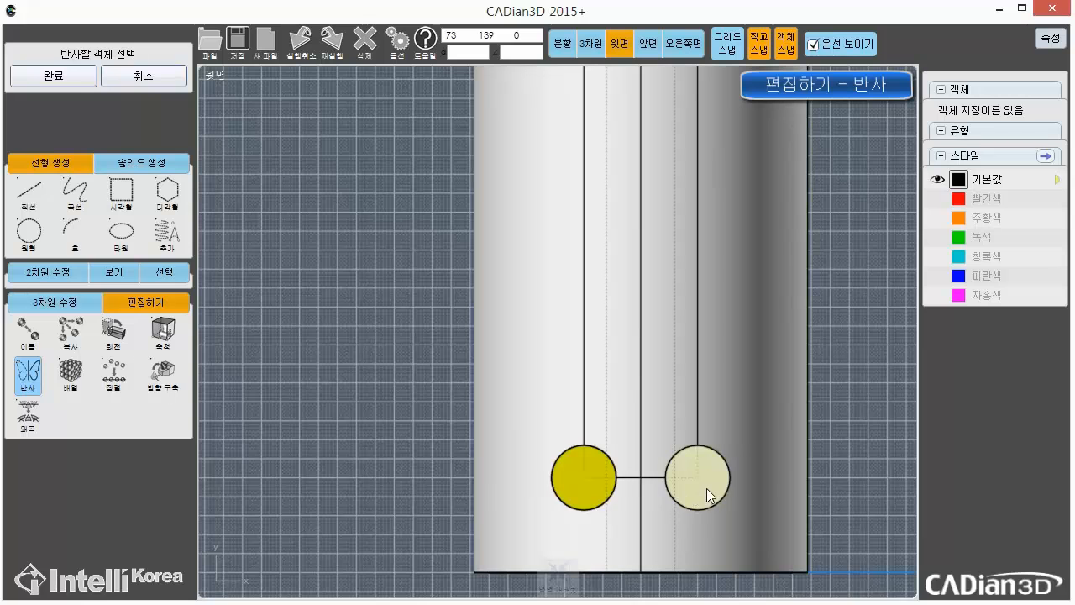
pyautogui.scroll(-3, 823, 377)
pyautogui.moveTo(822, 320); pyautogui.dragTo(673, 421, button='middle')
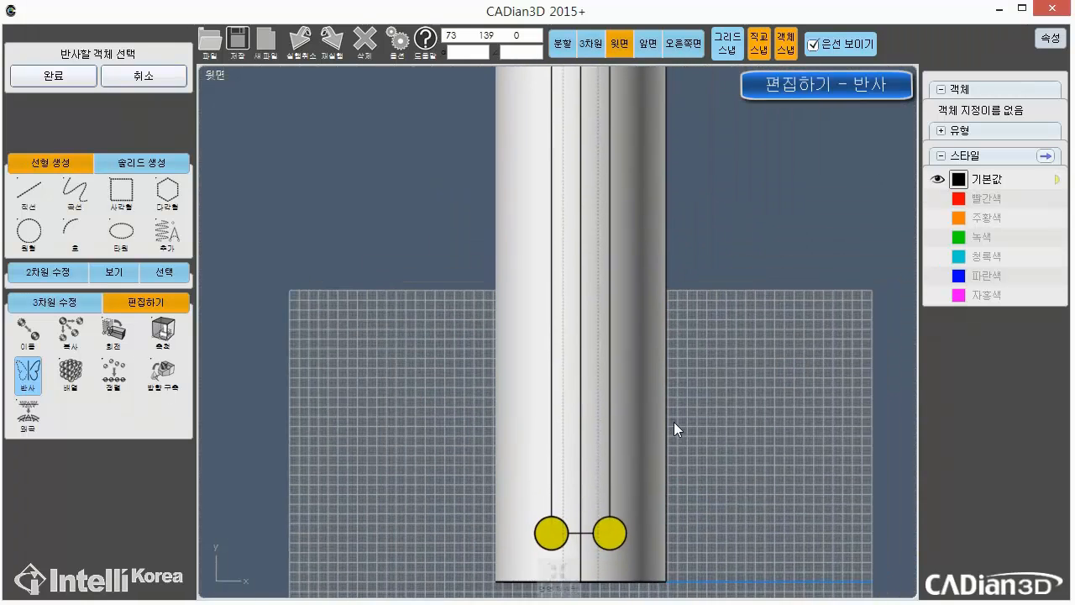
pyautogui.scroll(-1, 674, 422)
pyautogui.click(55, 79)
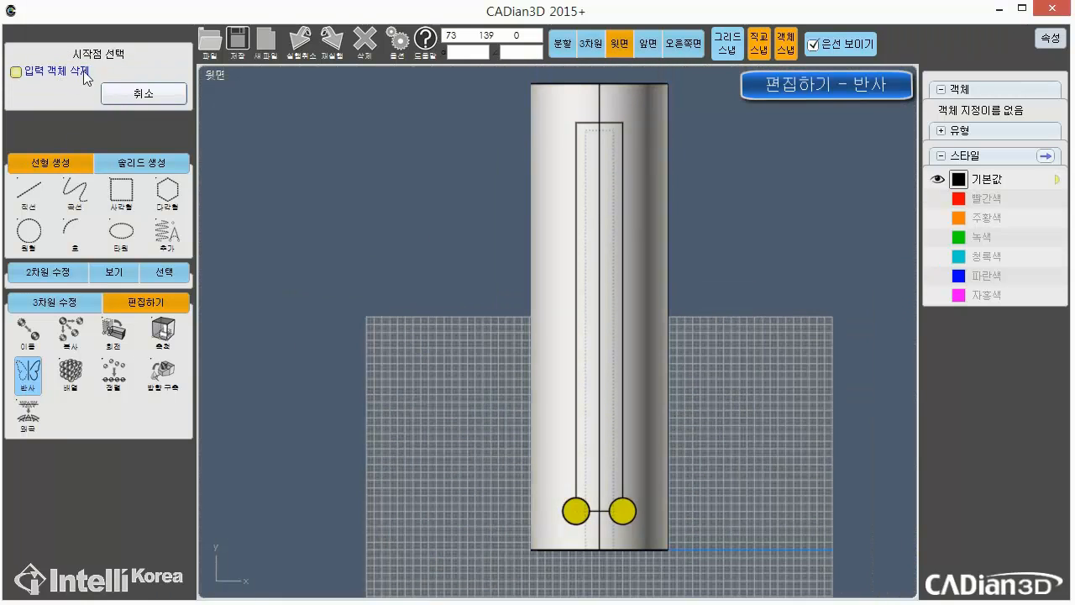
pyautogui.click(600, 316)
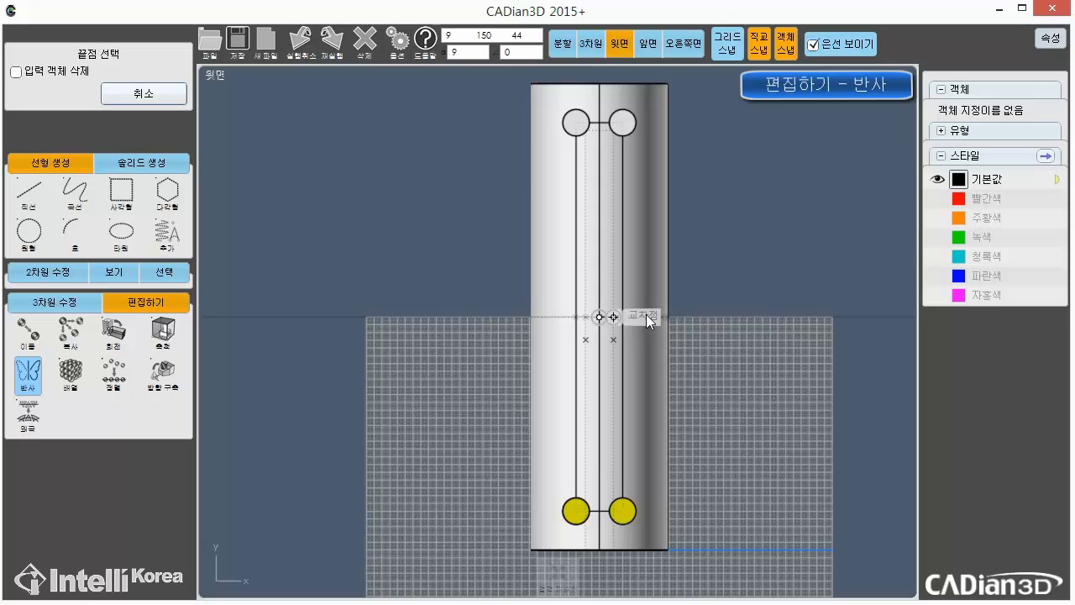
pyautogui.click(789, 315)
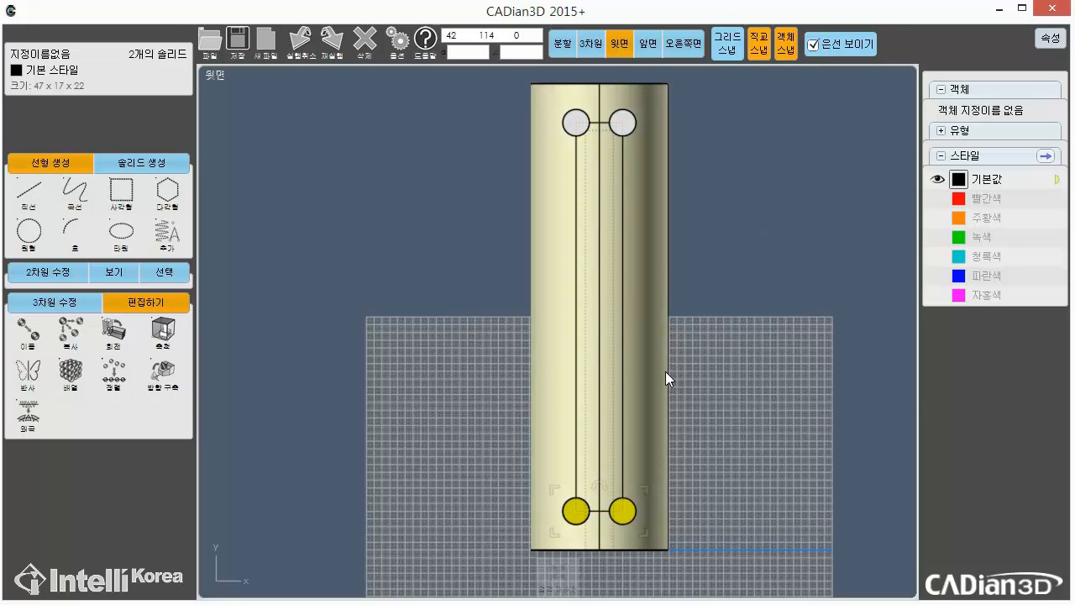
# Step: Copy (복사) both front cylinders 125 along the tube, from one cylinder's centre to the midpoint of the layout rectangle's long side
pyautogui.moveTo(742, 490); pyautogui.dragTo(760, 380, button='middle')
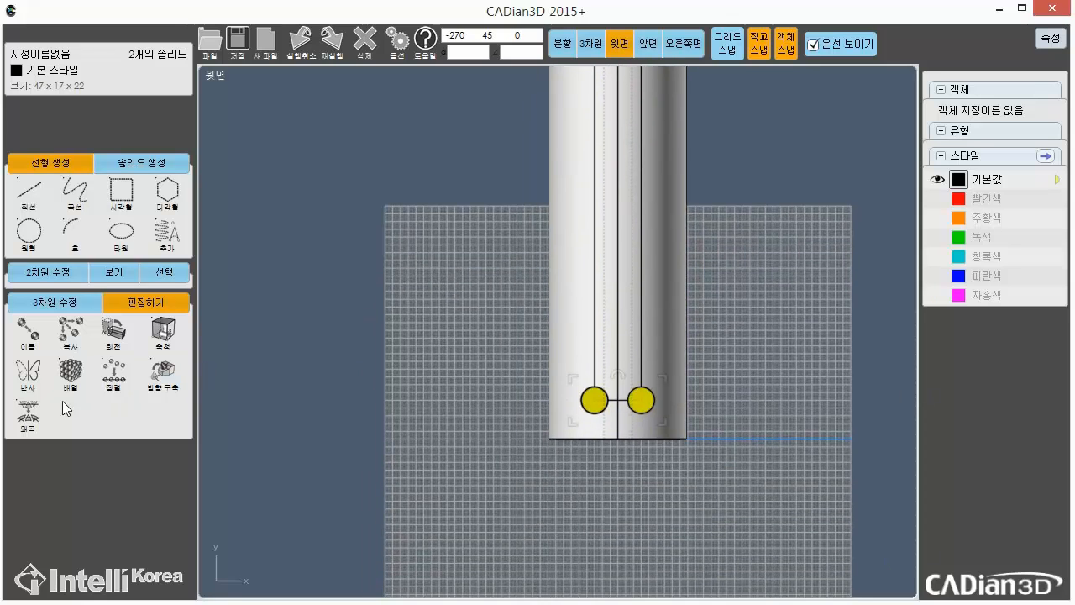
pyautogui.click(79, 342)
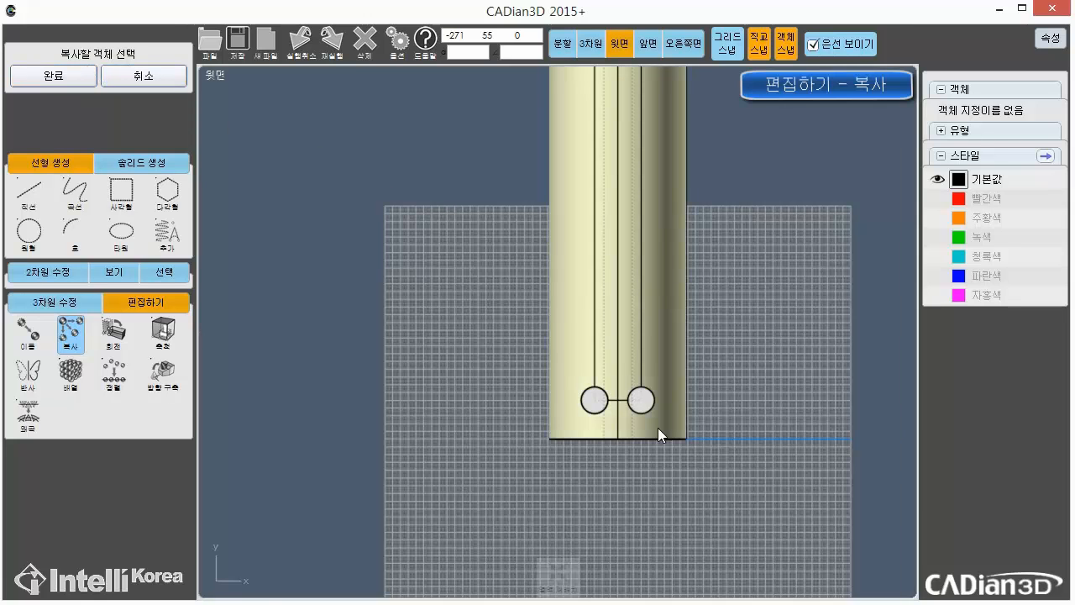
pyautogui.scroll(5, 658, 428)
pyautogui.scroll(1, 583, 379)
pyautogui.scroll(2, 584, 378)
pyautogui.click(639, 346)
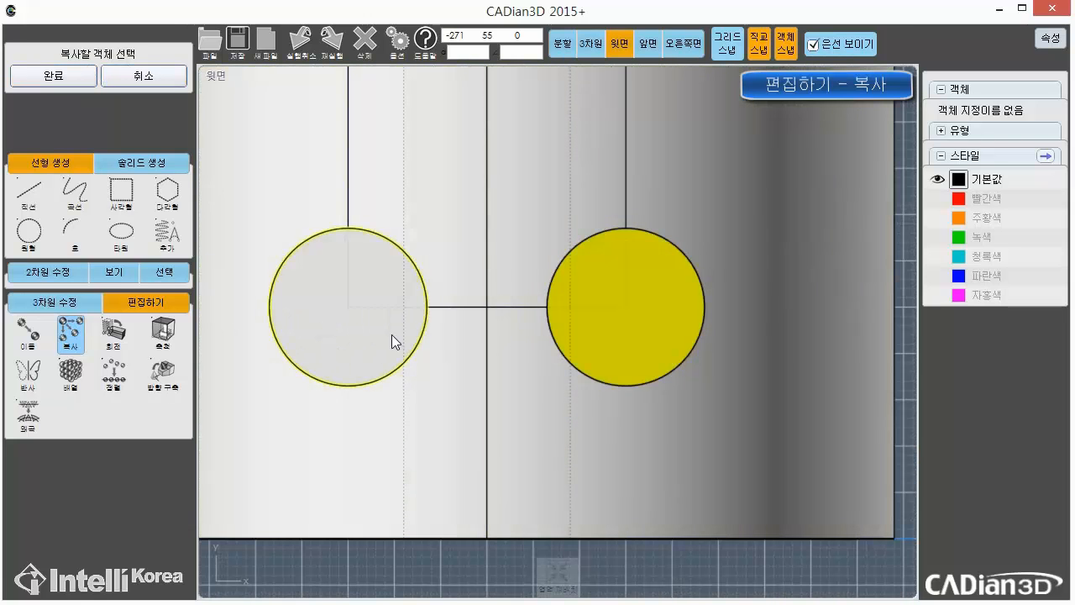
pyautogui.click(325, 331)
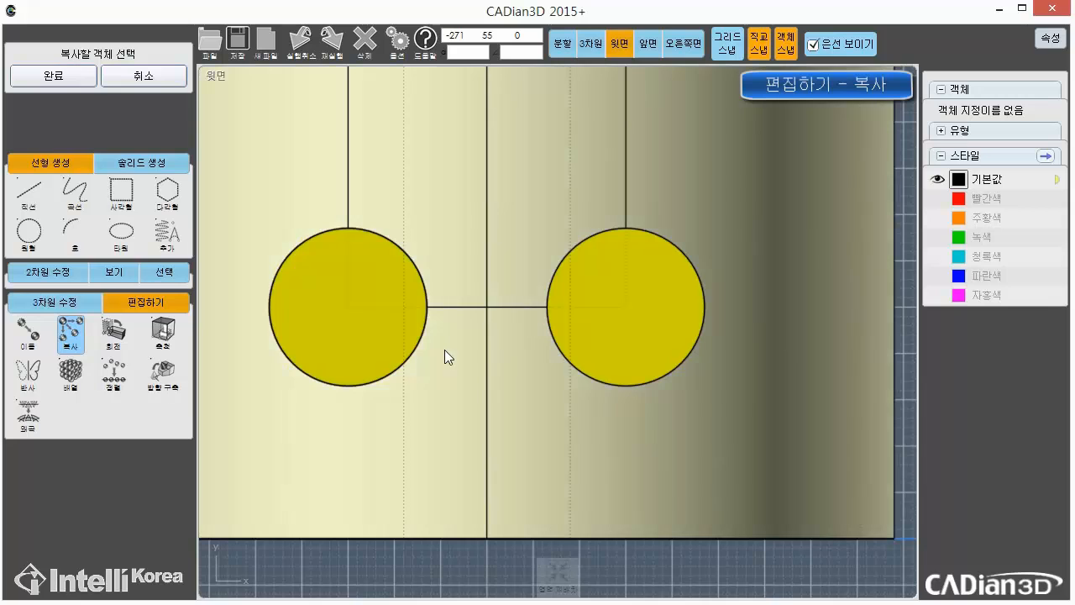
pyautogui.click(54, 77)
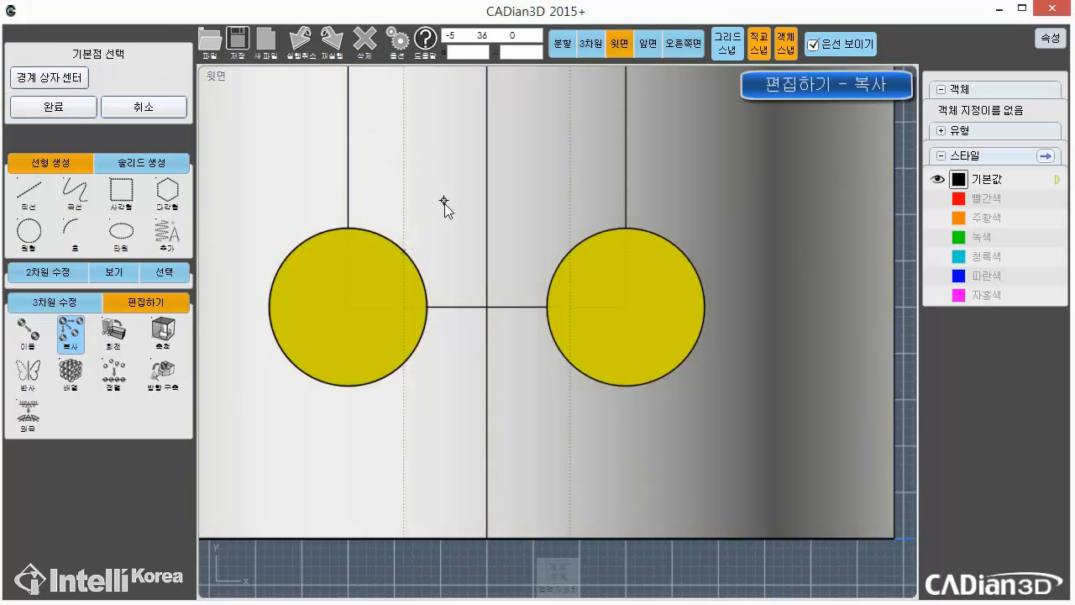
pyautogui.click(347, 307)
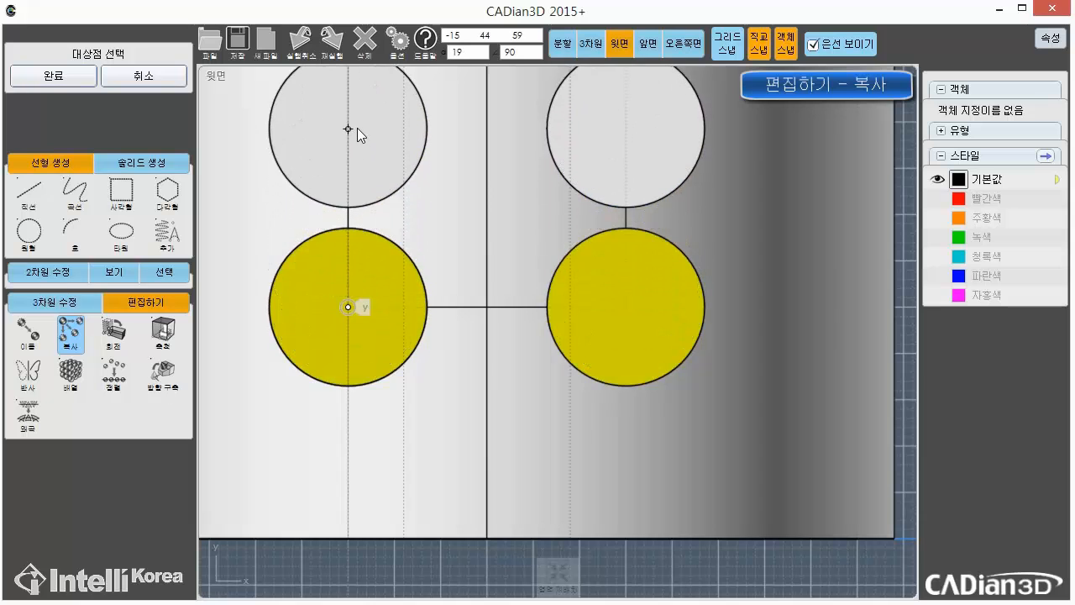
pyautogui.scroll(-5, 356, 127)
pyautogui.moveTo(357, 128); pyautogui.dragTo(377, 294, button='middle')
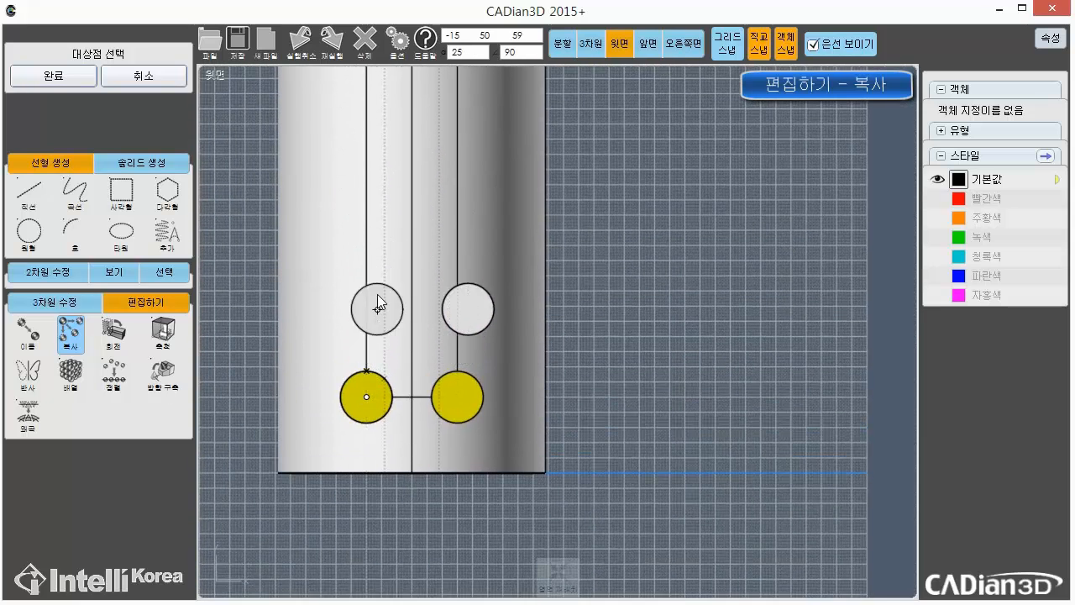
pyautogui.moveTo(365, 149); pyautogui.dragTo(390, 367, button='middle')
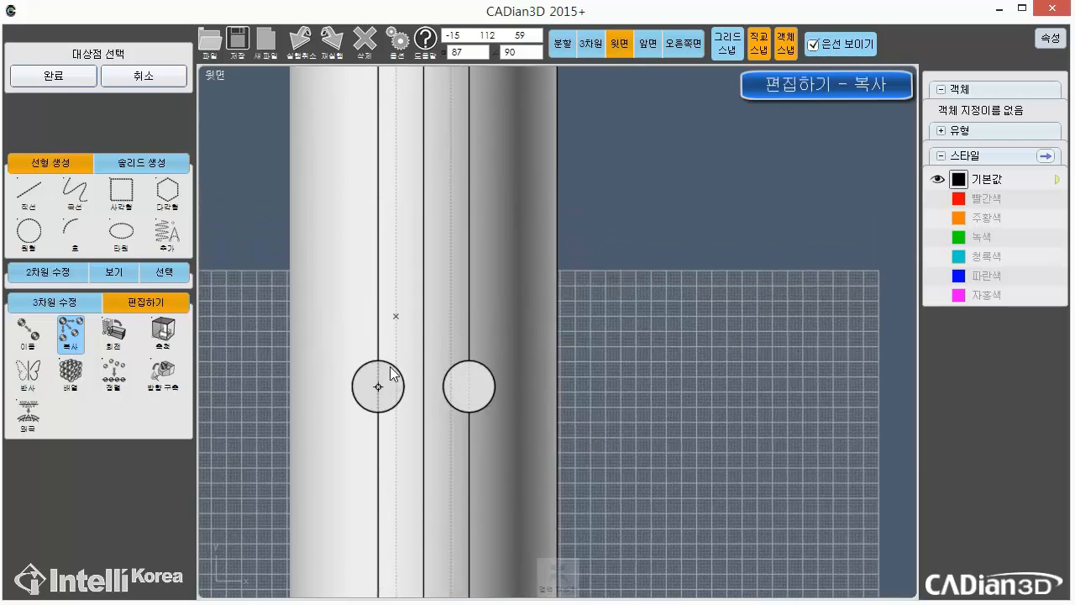
pyautogui.scroll(-3, 398, 295)
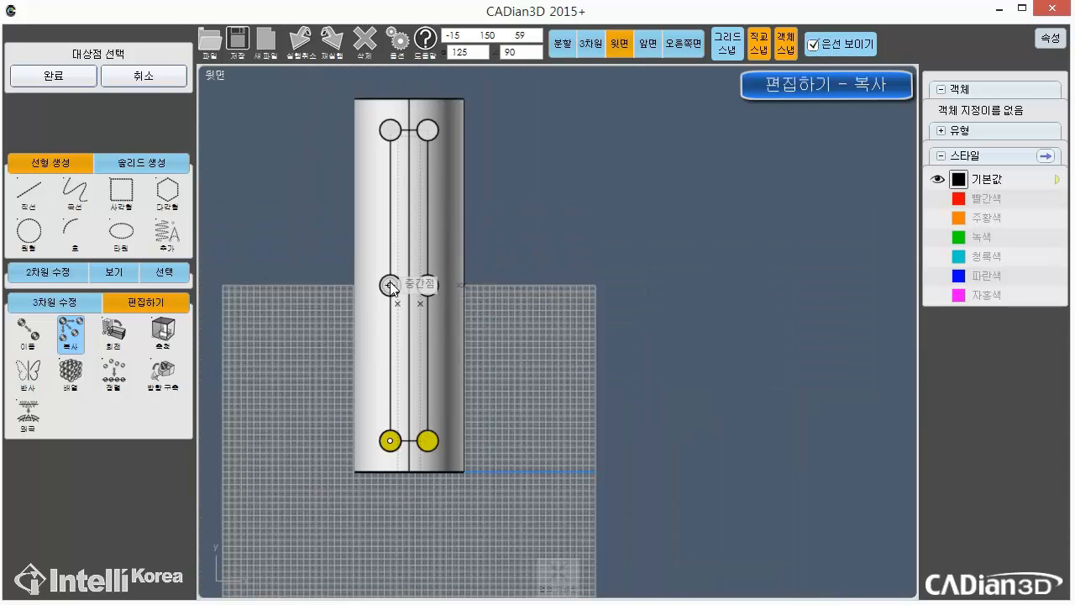
pyautogui.click(391, 286)
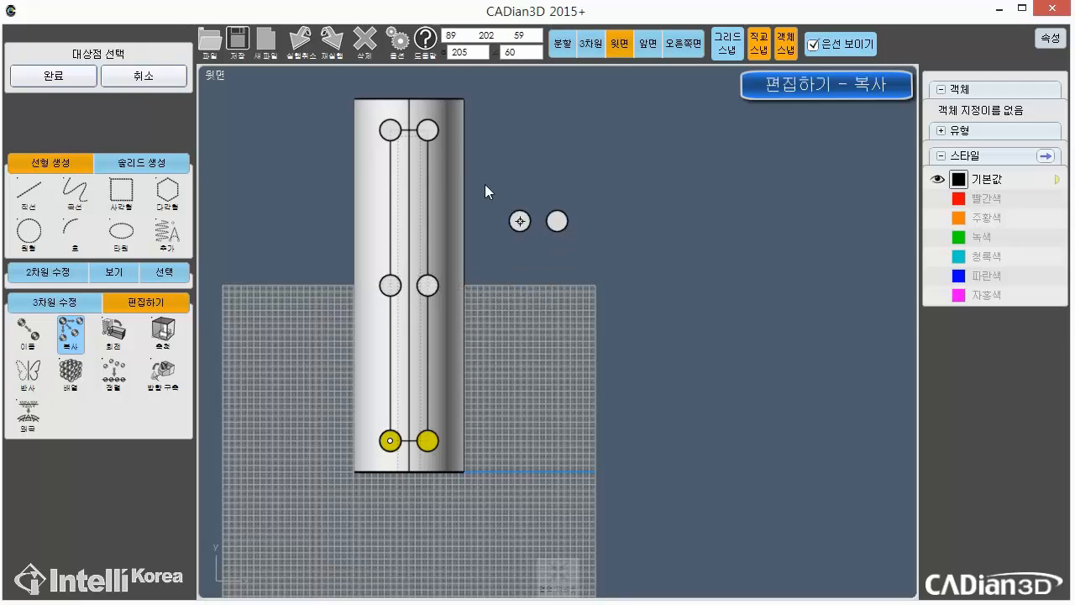
pyautogui.click(79, 78)
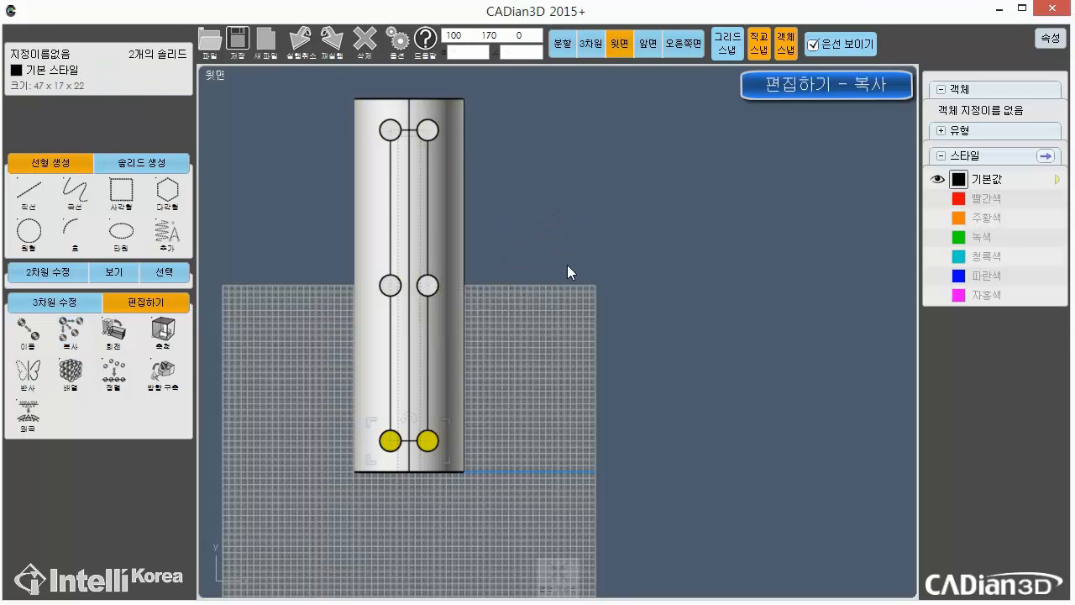
# Step: Examine the three cylinder pairs on the tube in the four-view and full 3D views, checking the separate solids up close
pyautogui.click(561, 44)
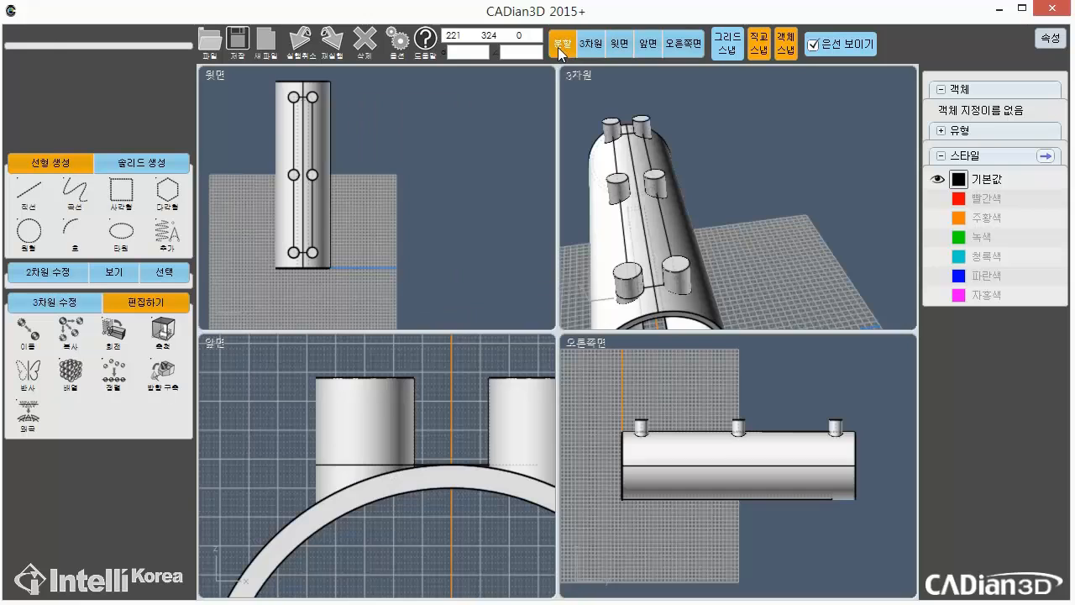
pyautogui.click(739, 308)
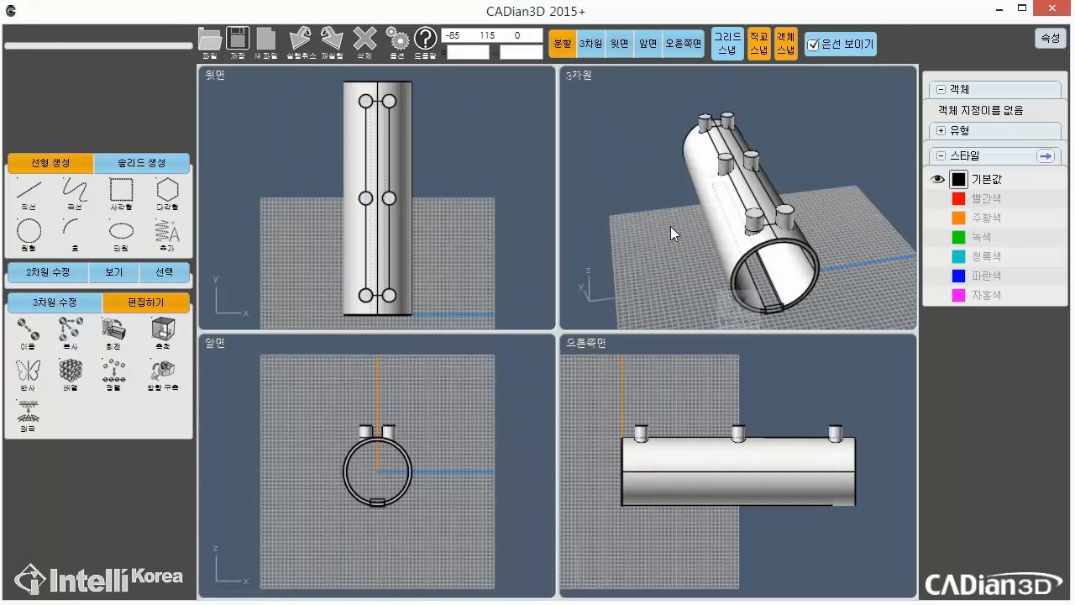
pyautogui.moveTo(671, 226); pyautogui.dragTo(848, 214, button='right')
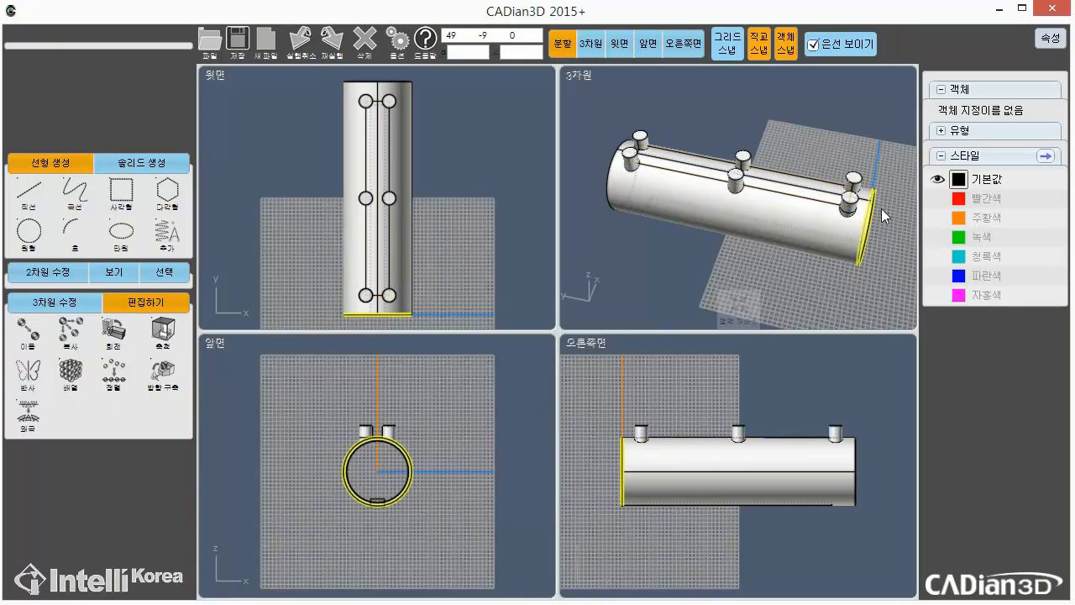
pyautogui.moveTo(852, 215); pyautogui.dragTo(619, 274, button='right')
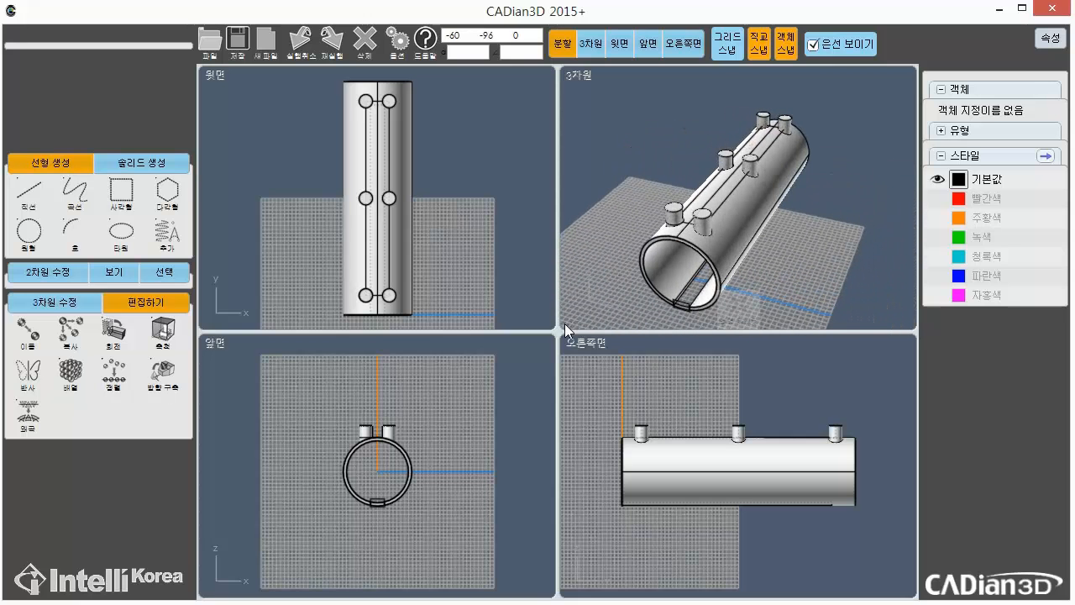
pyautogui.scroll(5, 792, 232)
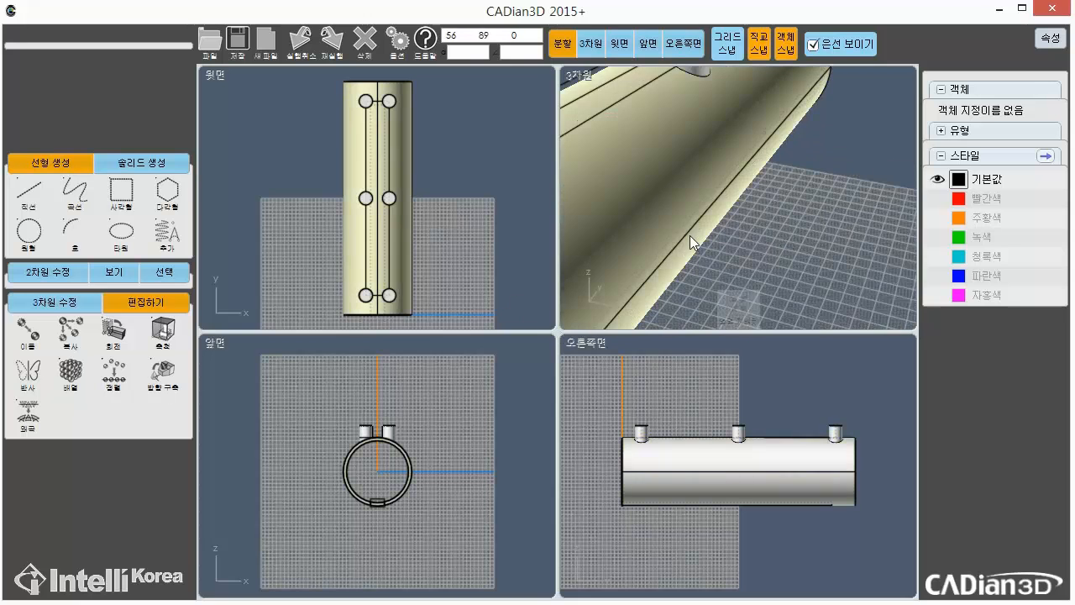
pyautogui.moveTo(689, 236); pyautogui.dragTo(830, 257, button='middle')
pyautogui.click(831, 263)
pyautogui.keyDown('shift'); pyautogui.click(752, 245); pyautogui.keyUp('shift')
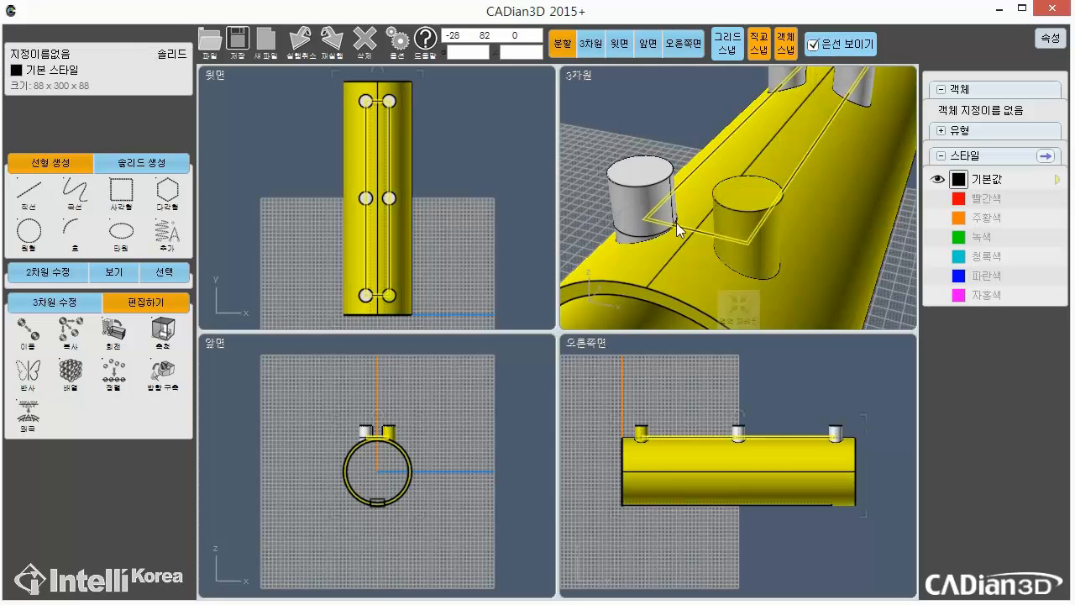
pyautogui.scroll(-5, 710, 120)
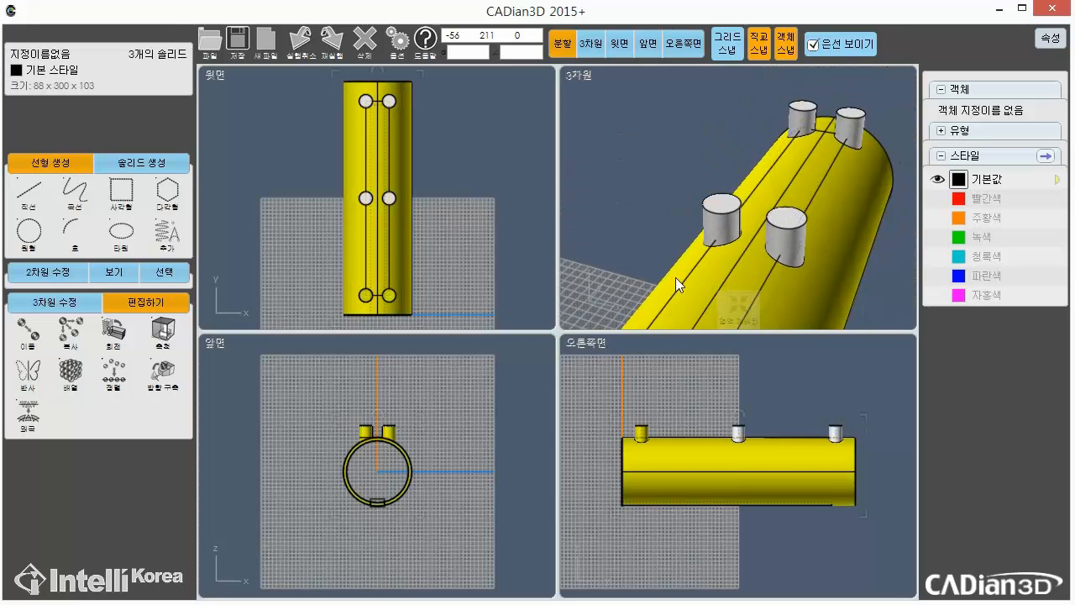
pyautogui.click(617, 237)
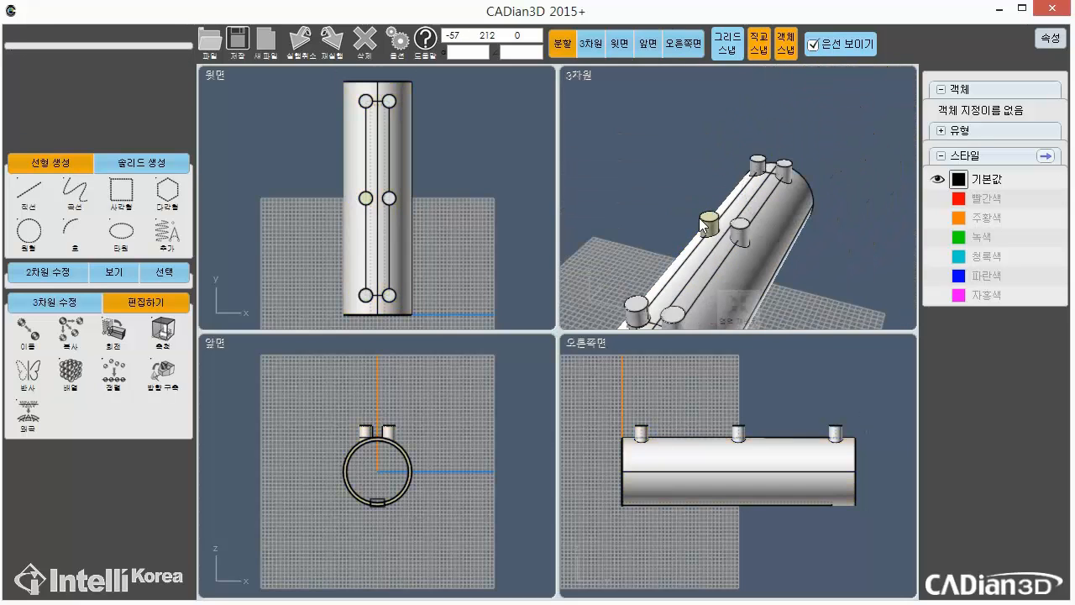
pyautogui.click(591, 44)
pyautogui.scroll(-3, 655, 210)
pyautogui.moveTo(647, 188); pyautogui.dragTo(755, 323, button='right')
pyautogui.moveTo(755, 324); pyautogui.dragTo(689, 332, button='middle')
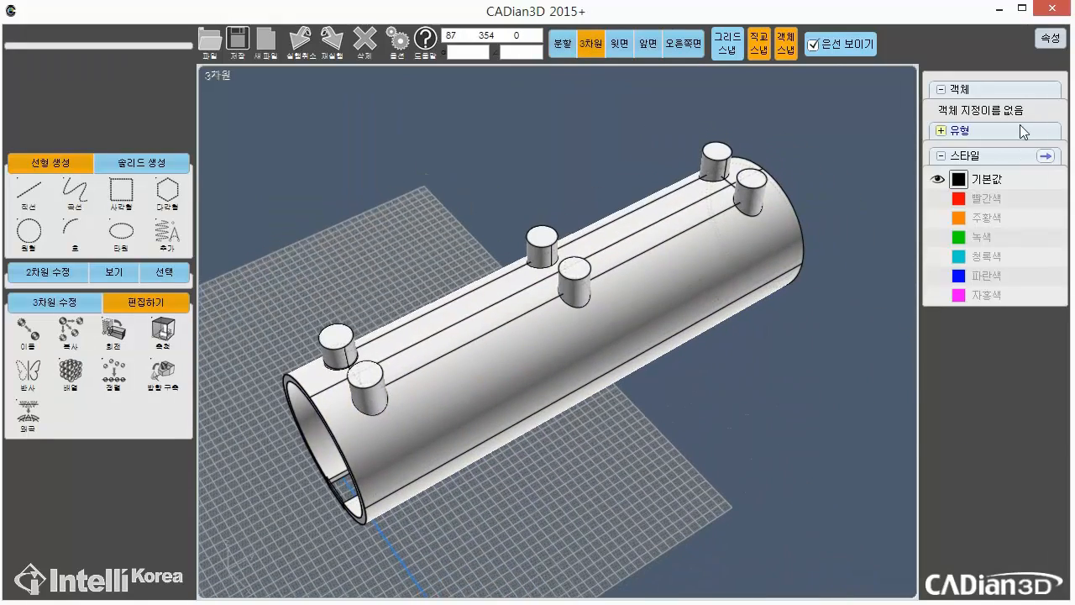
# Step: Hide all line-type (선형) objects, including the 30 × 250 layout rectangle, leaving only the solids shown in the 3D view
pyautogui.click(1025, 135)
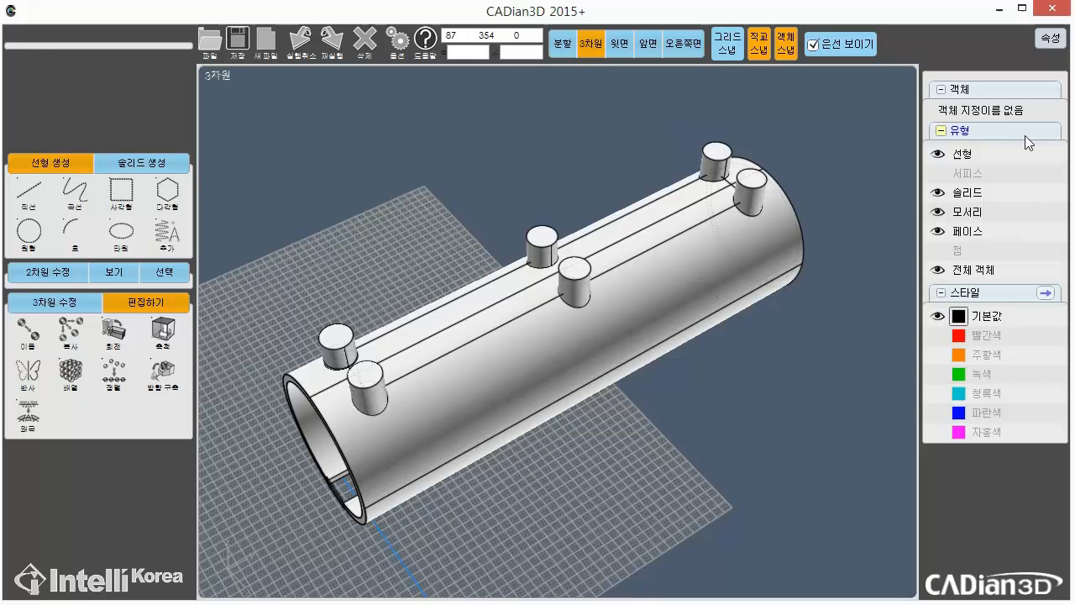
pyautogui.click(938, 154)
pyautogui.click(938, 154)
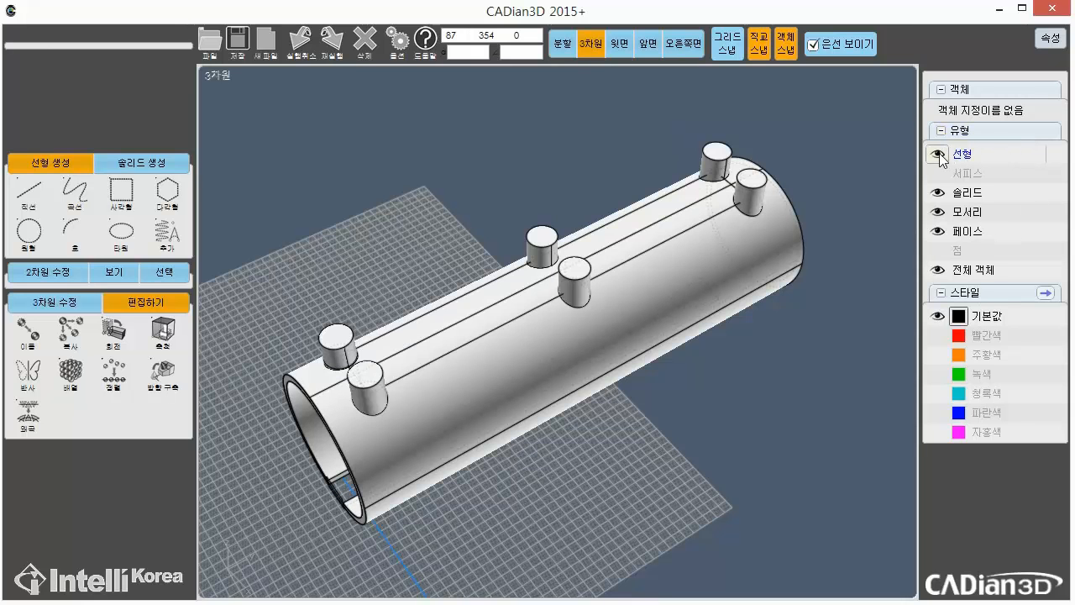
pyautogui.moveTo(434, 449); pyautogui.dragTo(530, 402, button='right')
pyautogui.click(564, 314)
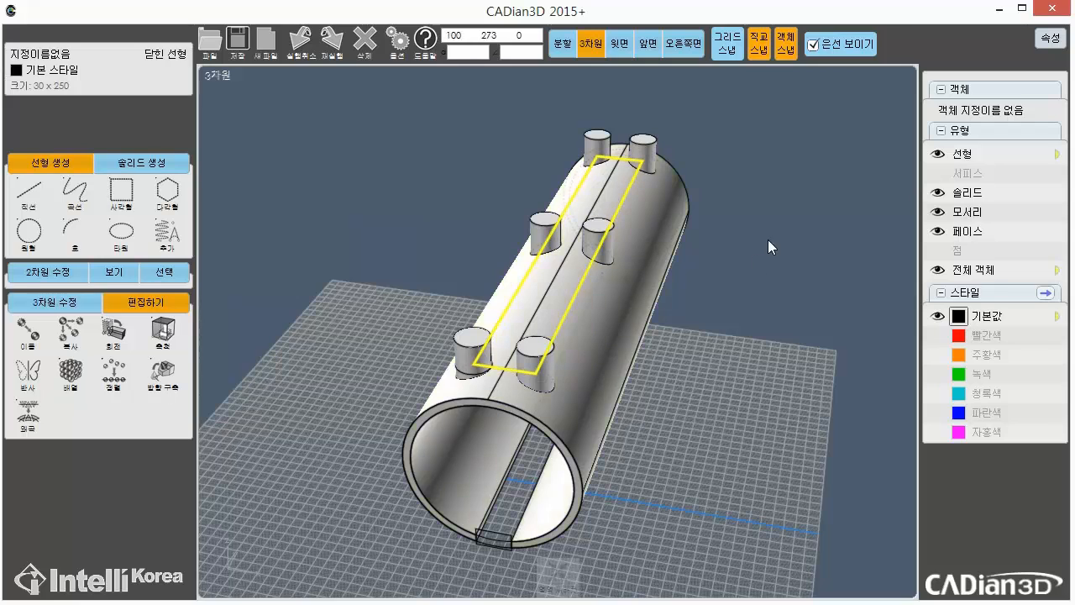
pyautogui.click(939, 154)
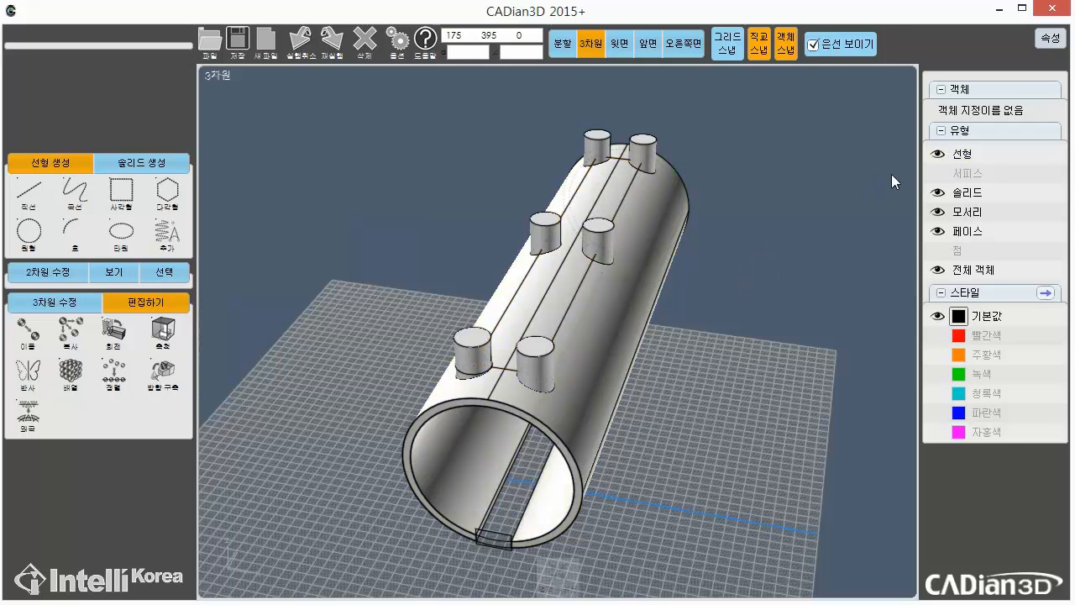
pyautogui.click(939, 155)
pyautogui.click(939, 156)
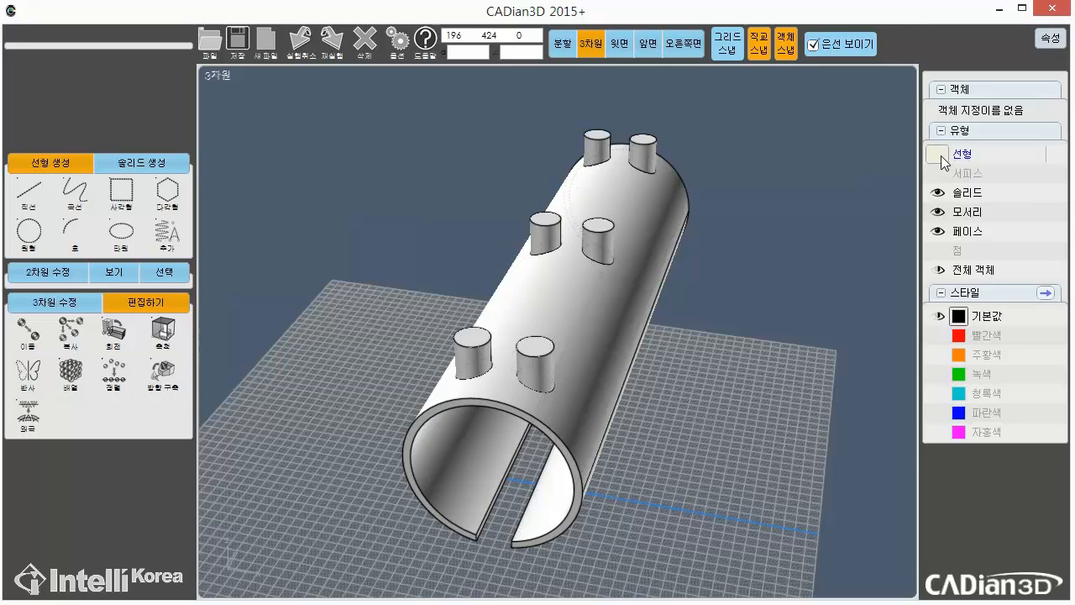
pyautogui.click(941, 157)
pyautogui.click(941, 157)
pyautogui.moveTo(800, 271); pyautogui.dragTo(789, 311, button='right')
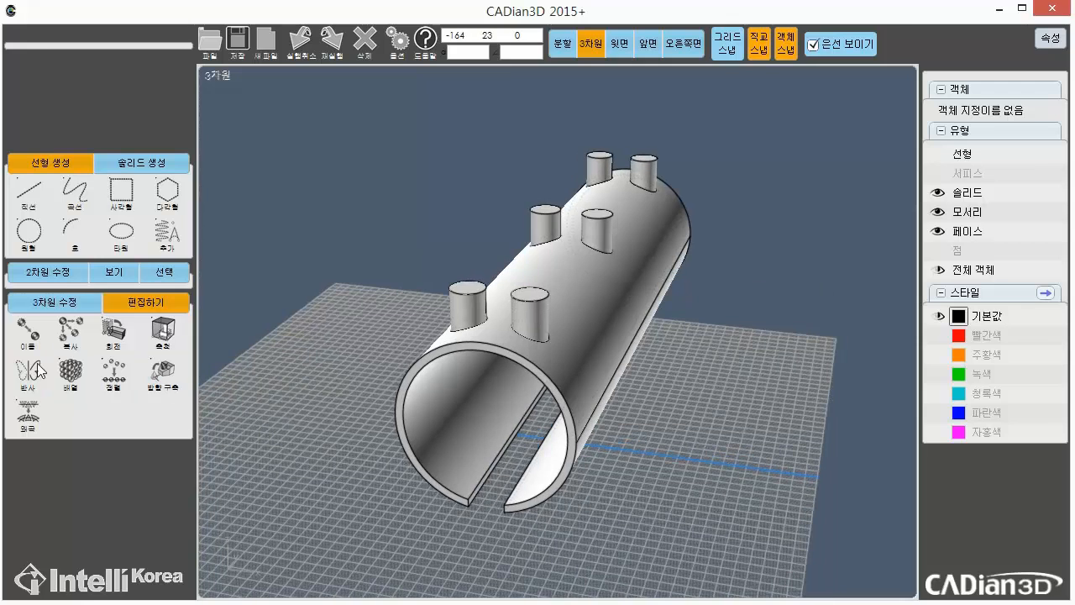
# Step: Unite (합집합) all six cylinders and the slotted tube into a single solid
pyautogui.click(27, 304)
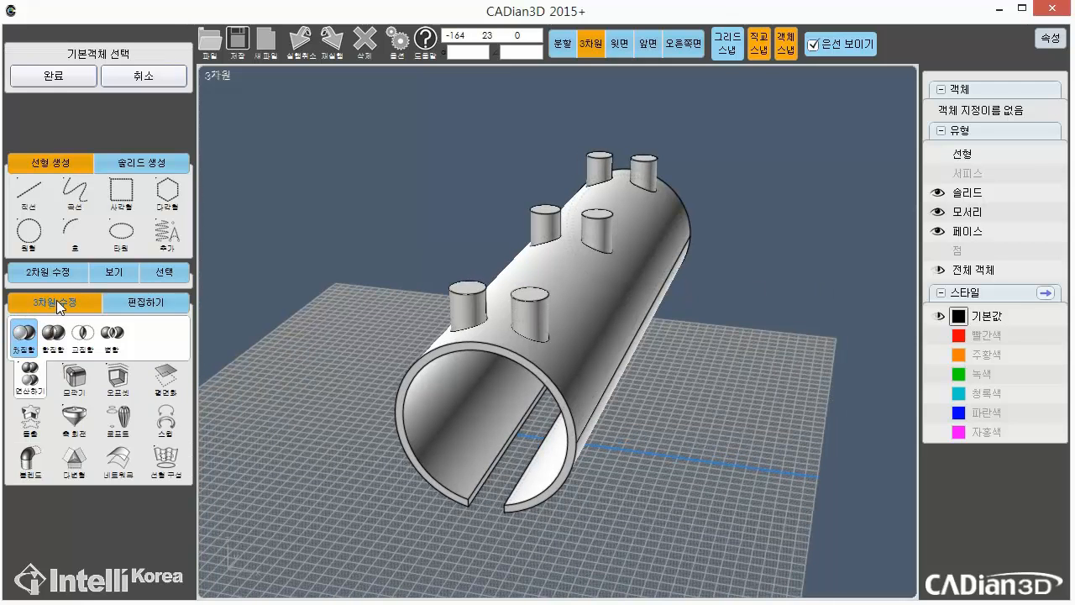
pyautogui.click(25, 336)
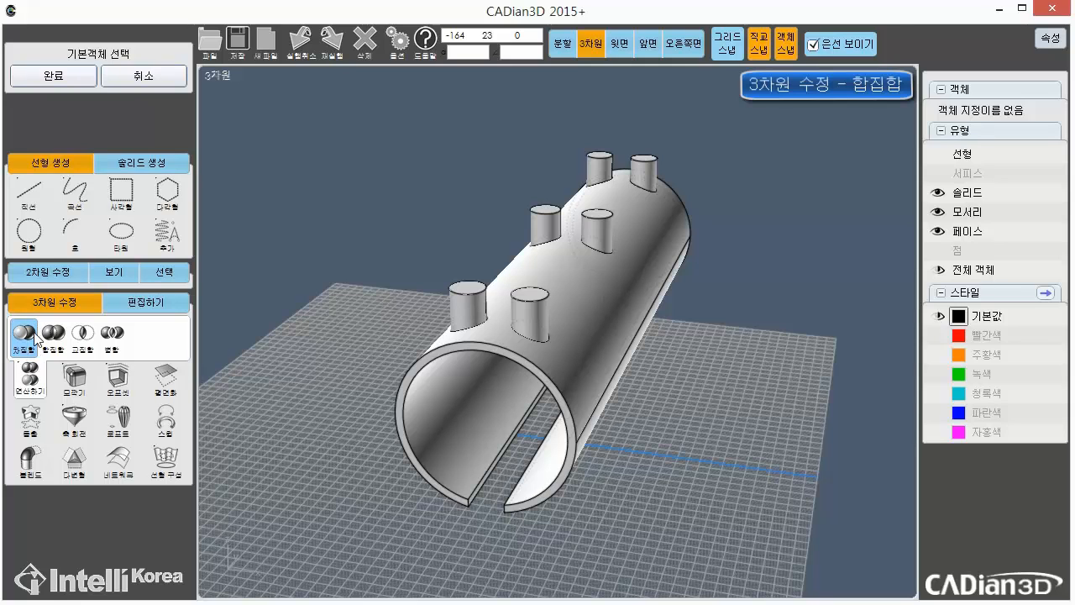
pyautogui.click(53, 340)
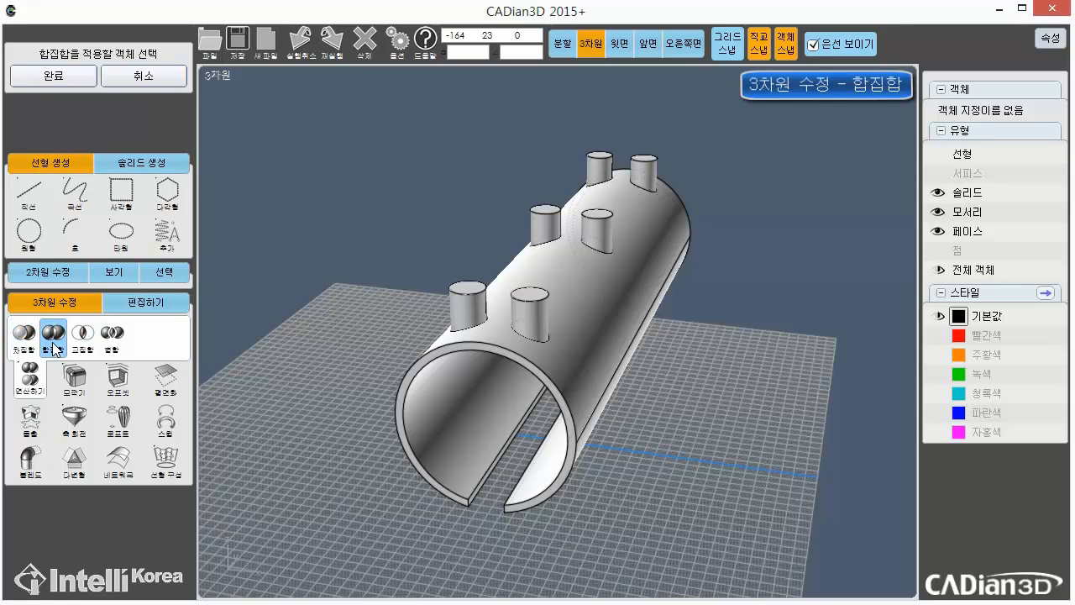
pyautogui.moveTo(729, 347); pyautogui.dragTo(706, 338, button='middle')
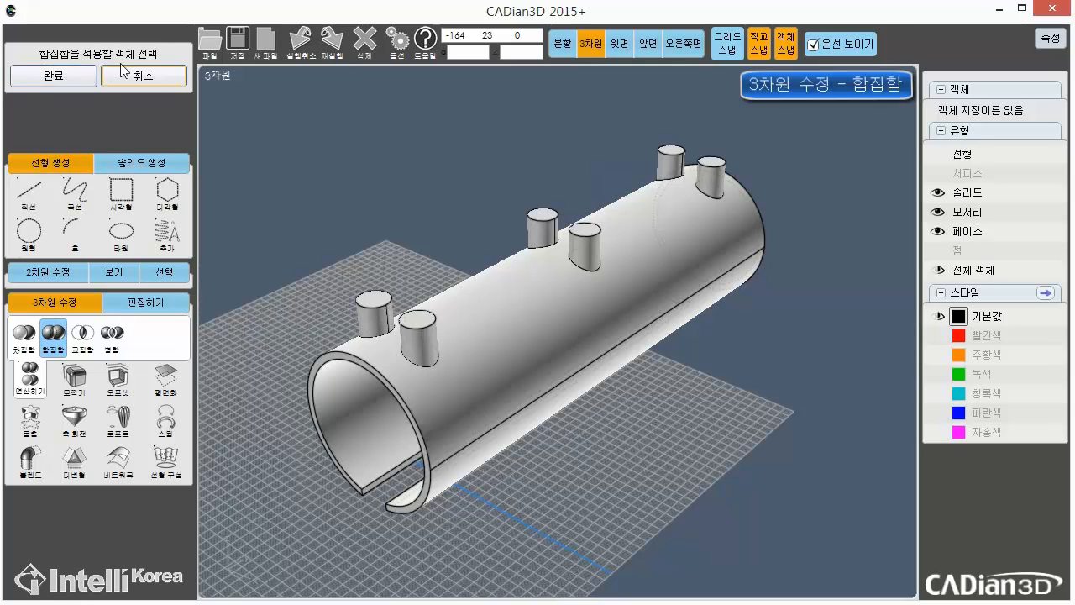
pyautogui.click(383, 315)
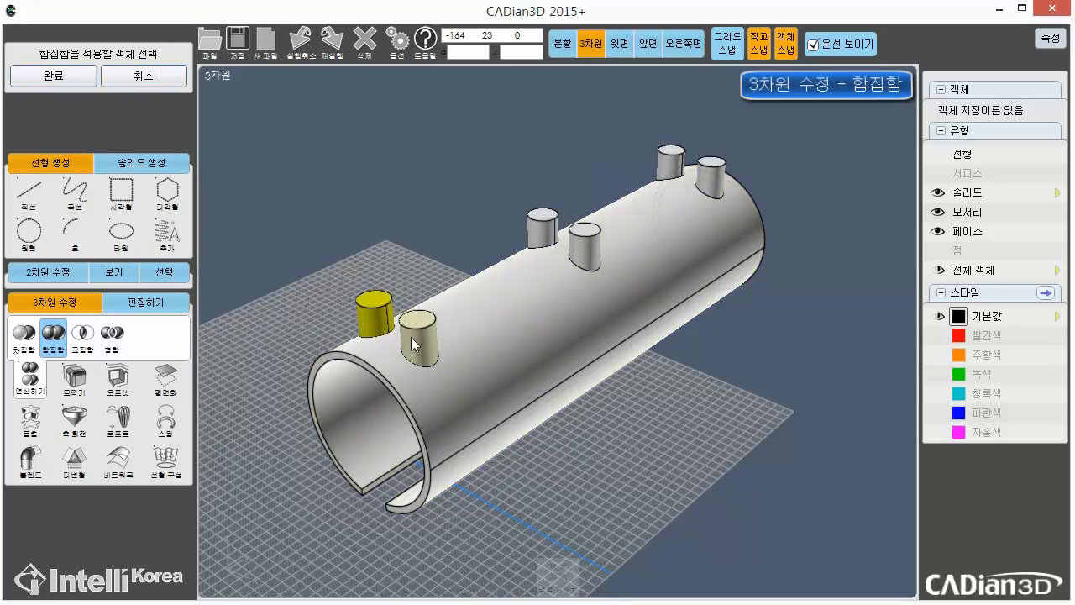
pyautogui.click(535, 232)
pyautogui.click(586, 244)
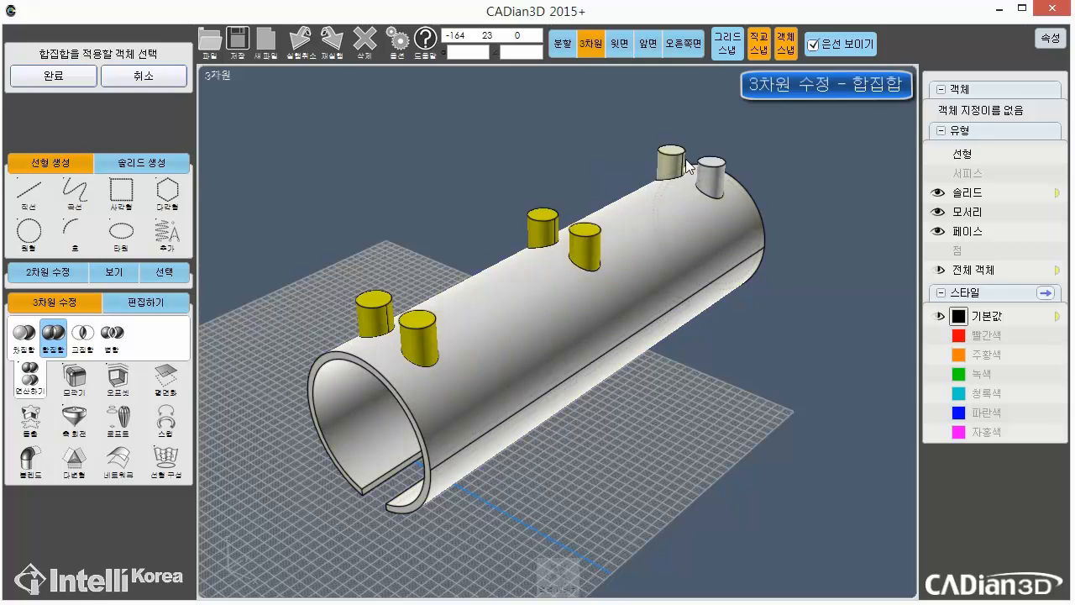
pyautogui.click(710, 169)
pyautogui.click(707, 270)
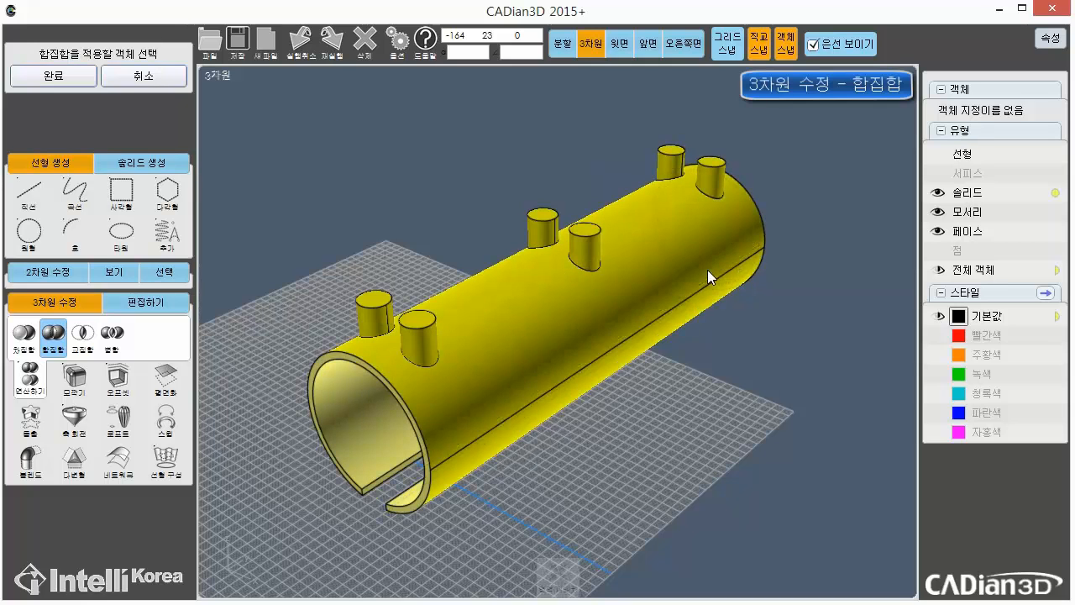
pyautogui.click(55, 76)
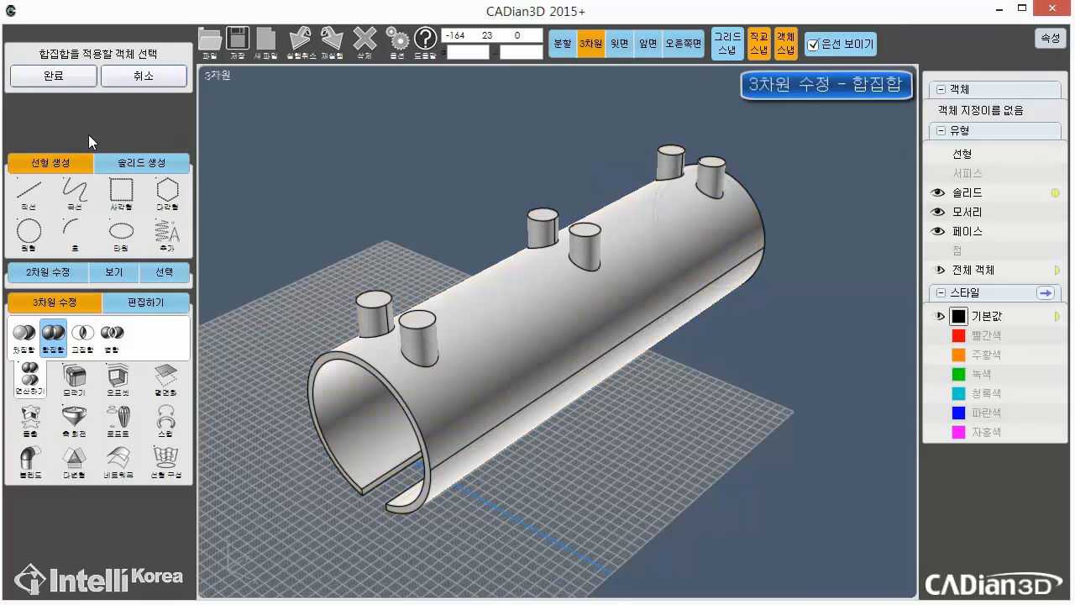
# Step: Check the united rack by selecting it as one solid, clear the selection and view it from different angles
pyautogui.moveTo(504, 390); pyautogui.dragTo(644, 446, button='right')
pyautogui.click(626, 415)
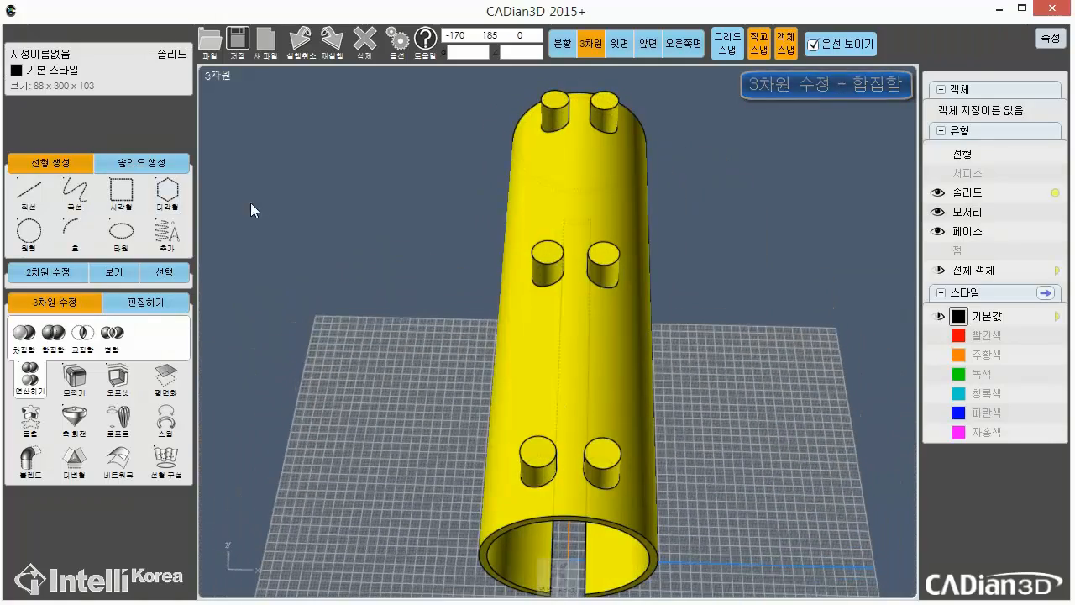
pyautogui.click(849, 509)
pyautogui.moveTo(849, 509); pyautogui.dragTo(742, 341, button='right')
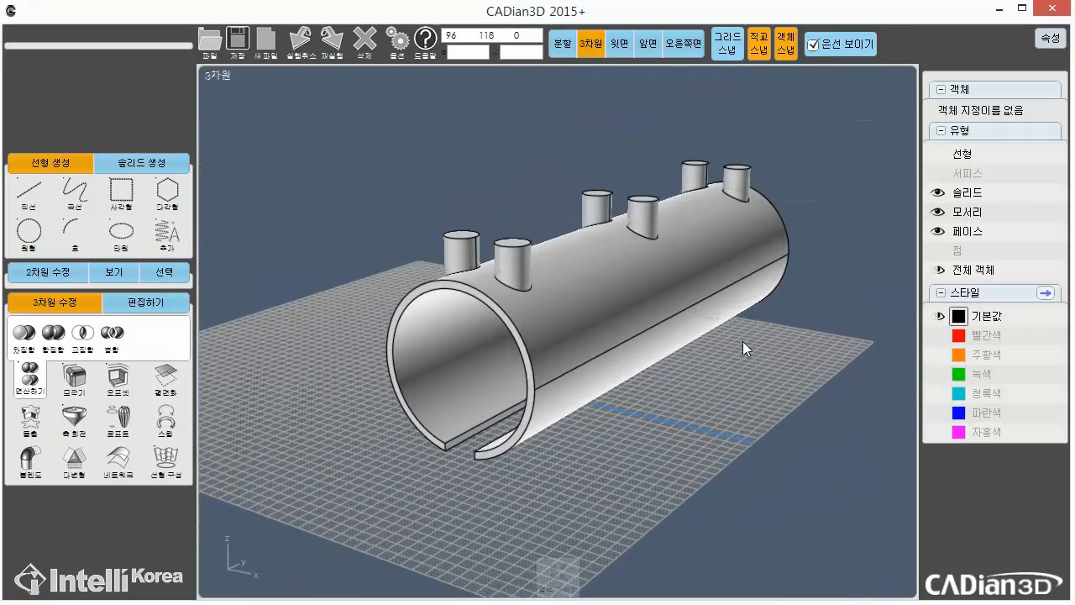
pyautogui.scroll(3, 490, 378)
pyautogui.moveTo(487, 349); pyautogui.dragTo(546, 303, button='right')
pyautogui.click(607, 225)
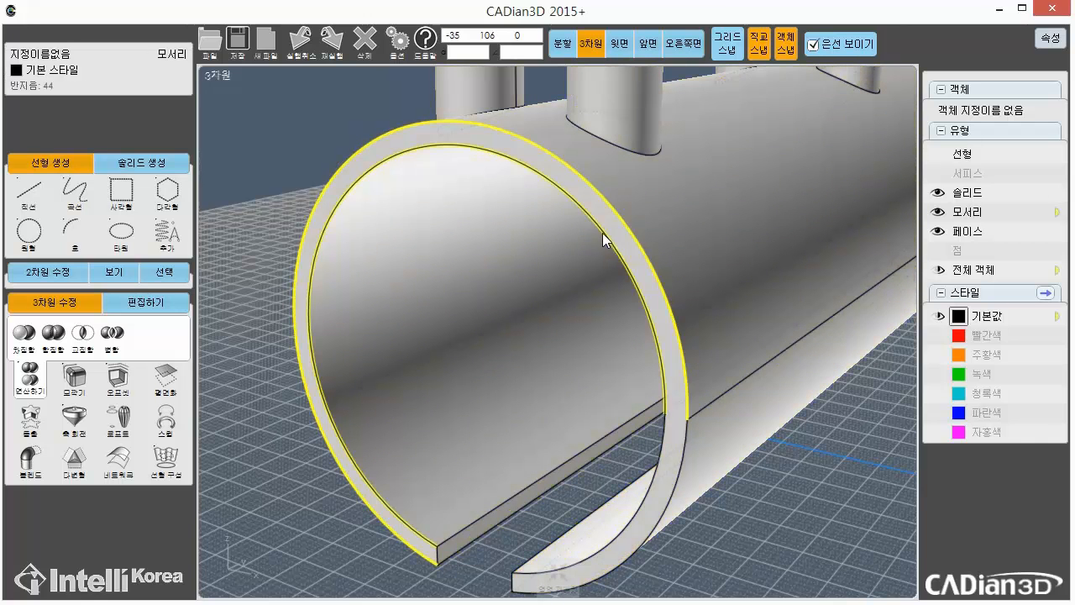
pyautogui.click(667, 439)
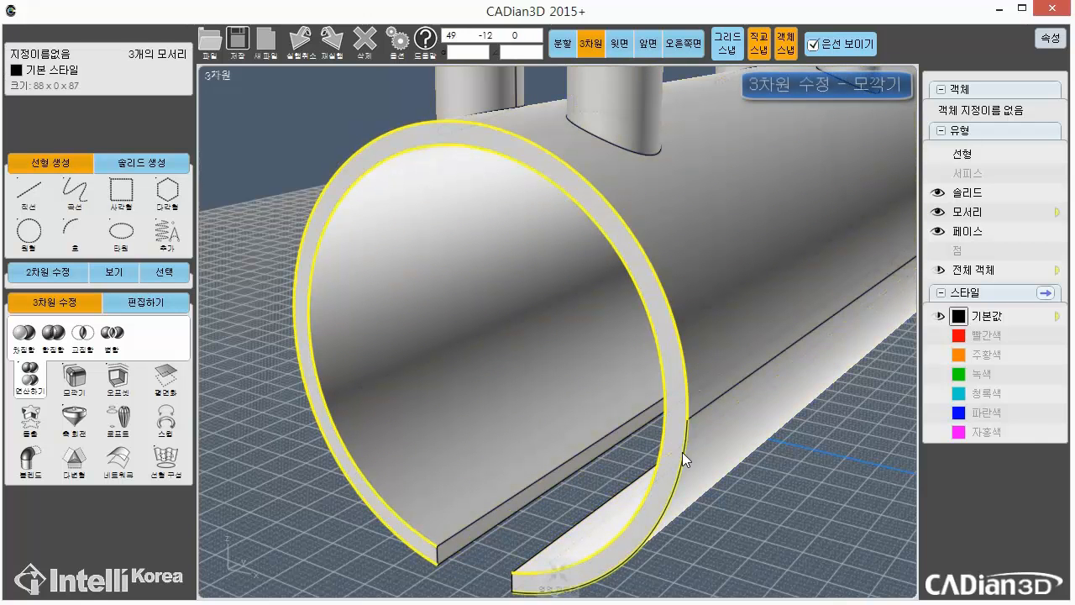
pyautogui.click(683, 452)
pyautogui.moveTo(563, 538); pyautogui.dragTo(621, 388, button='middle')
pyautogui.click(593, 380)
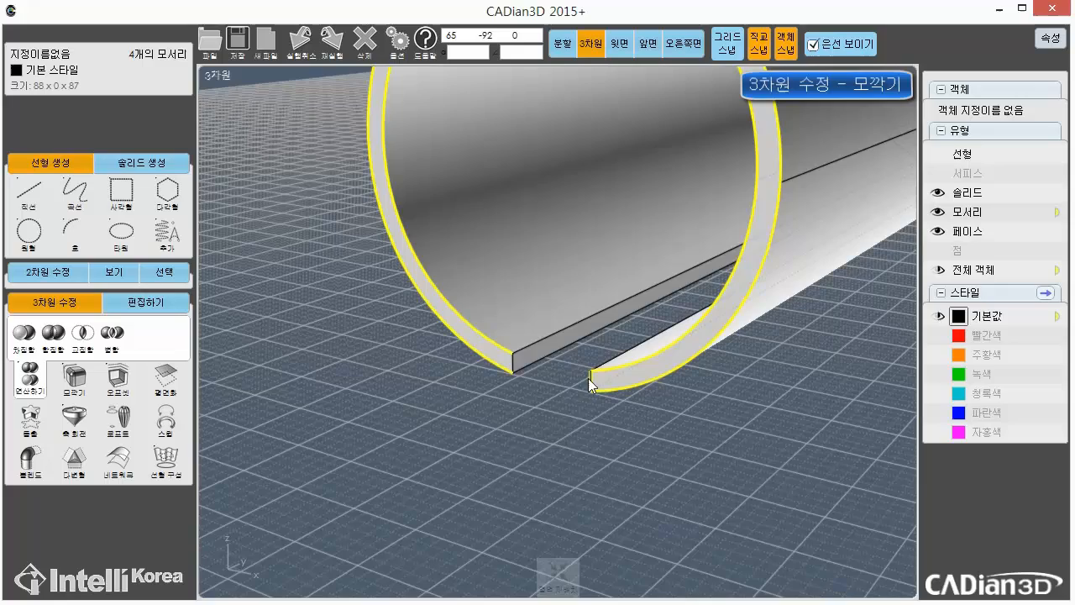
pyautogui.click(531, 352)
pyautogui.click(539, 355)
pyautogui.click(539, 355)
pyautogui.moveTo(612, 391); pyautogui.dragTo(591, 525, button='right')
pyautogui.click(689, 415)
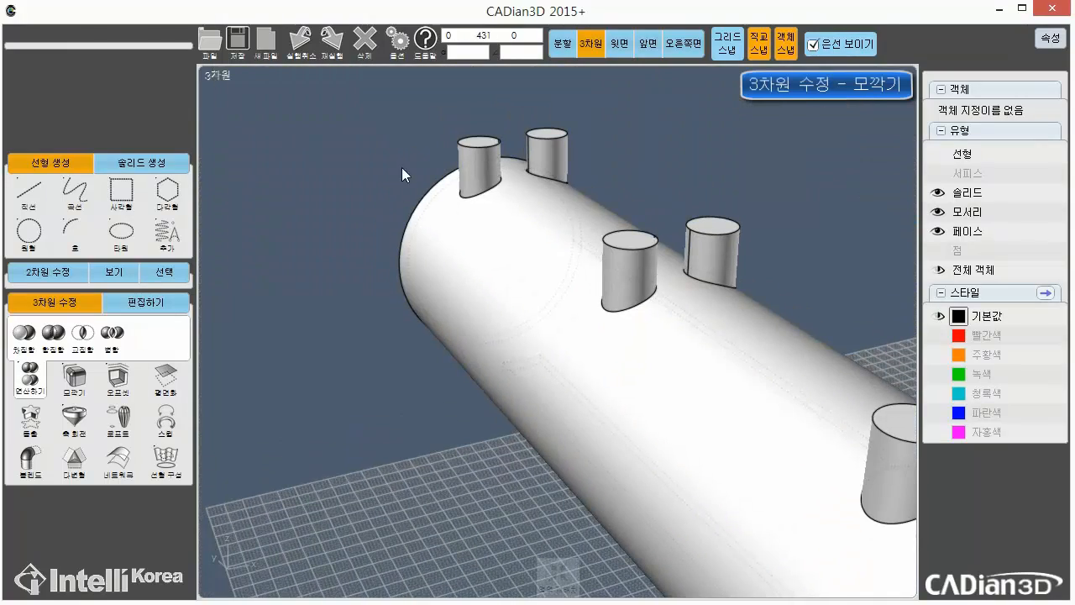
# Step: Start a fillet (모깎기) and select the inner, outer and short edges around the tube's slotted front end
pyautogui.moveTo(754, 478); pyautogui.dragTo(466, 294, button='middle')
pyautogui.scroll(-4, 578, 447)
pyautogui.moveTo(578, 447); pyautogui.dragTo(555, 412, button='middle')
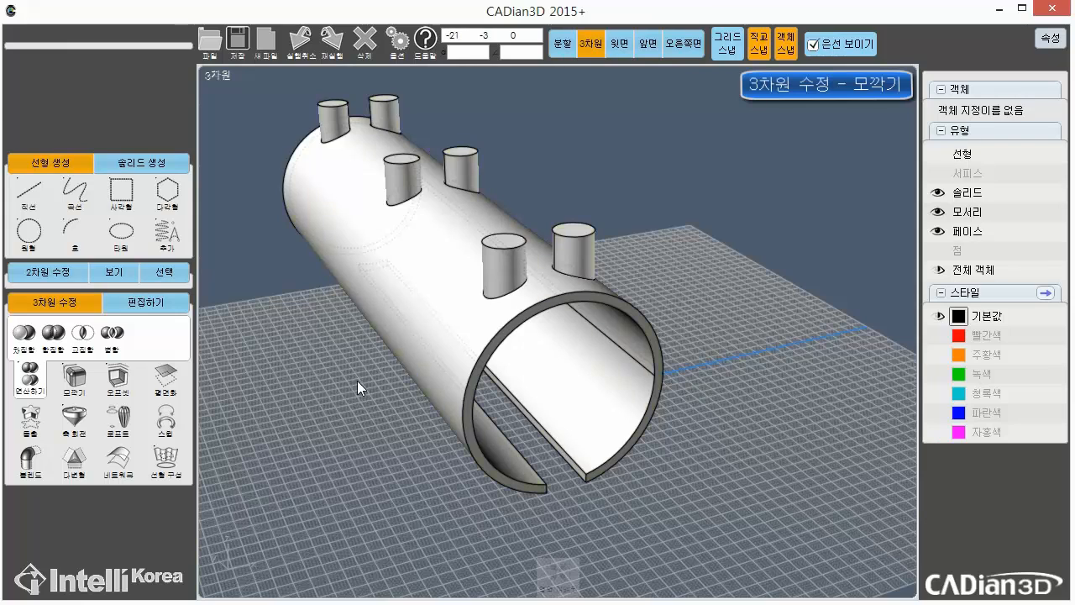
pyautogui.click(74, 378)
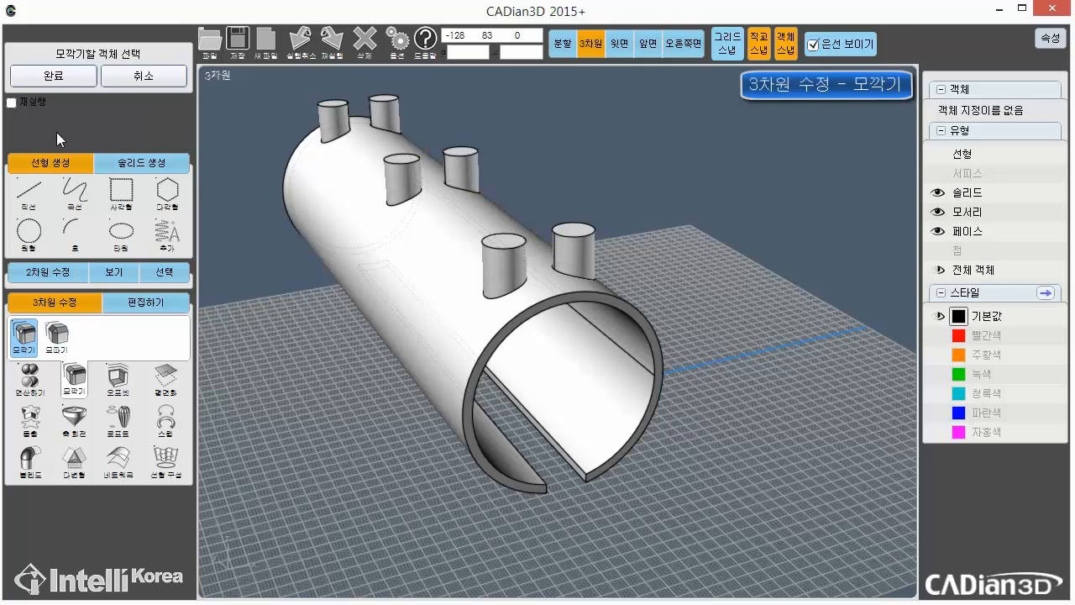
pyautogui.click(585, 371)
pyautogui.scroll(4, 689, 444)
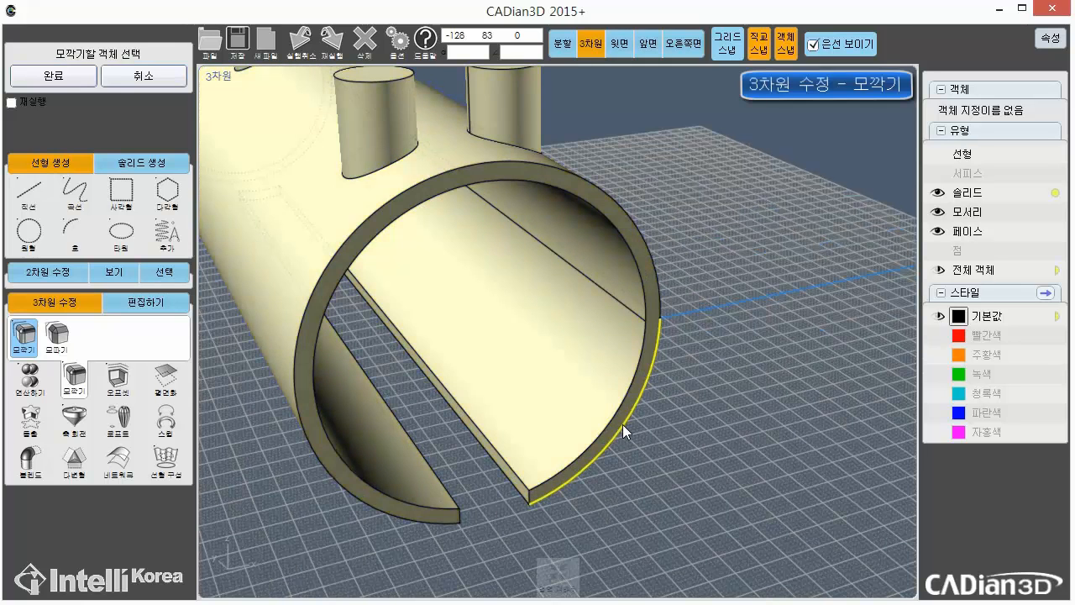
pyautogui.click(661, 310)
pyautogui.click(633, 263)
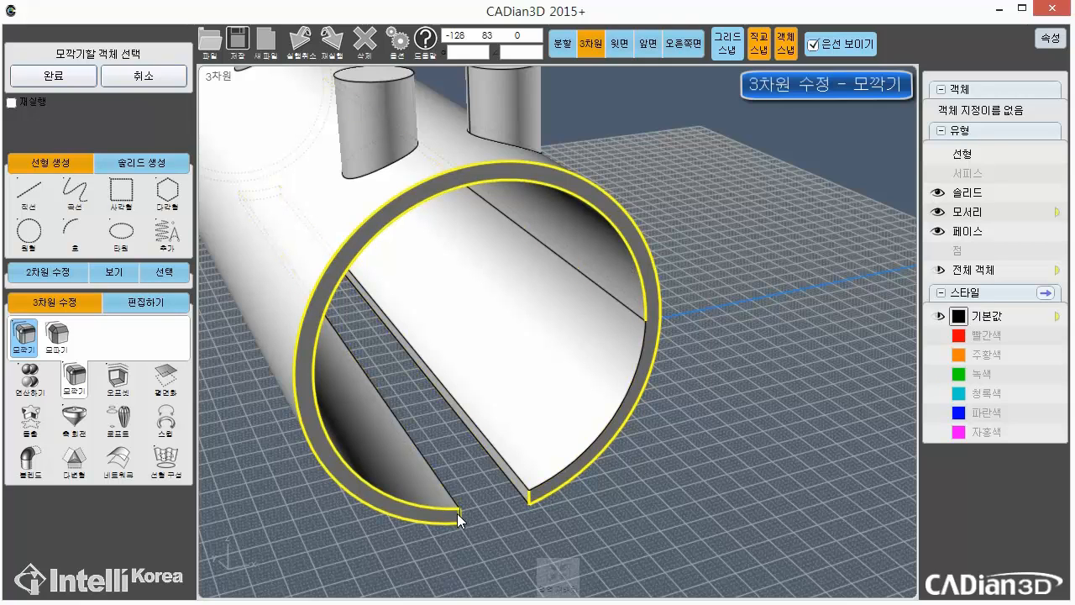
pyautogui.click(563, 469)
# Step: Add the four lengthwise edges on both sides of the slot to the fillet selection
pyautogui.click(520, 477)
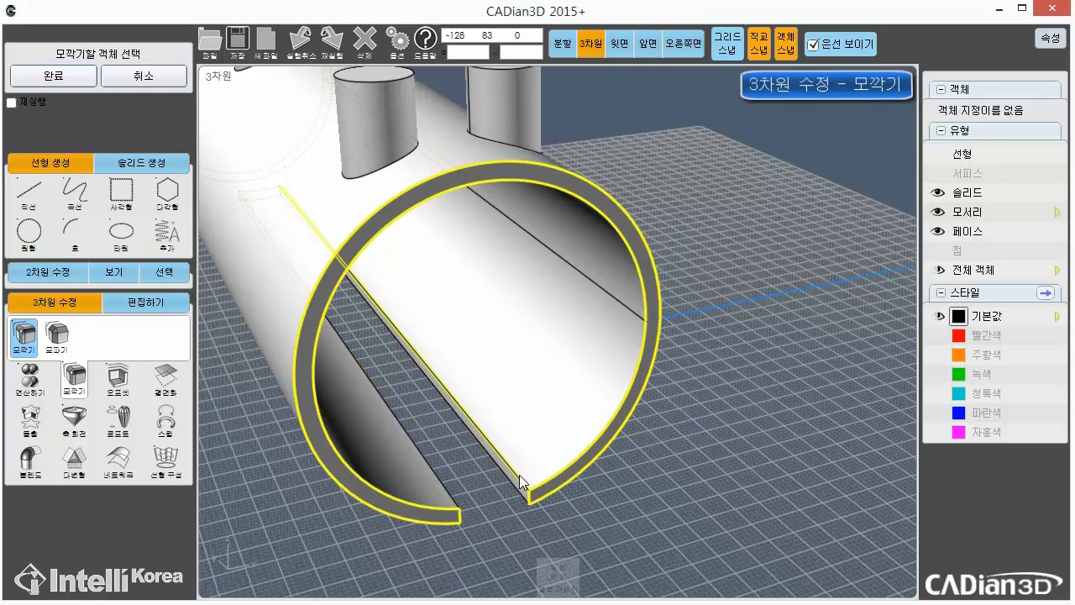
pyautogui.click(513, 489)
pyautogui.click(435, 476)
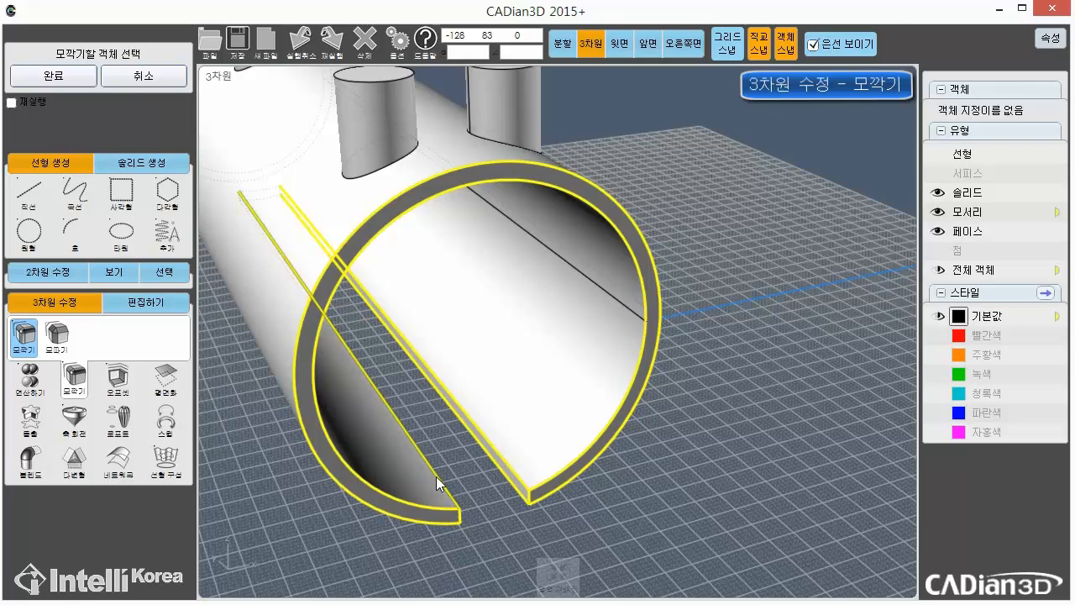
pyautogui.click(431, 484)
# Step: Add the edges at the slot's closed end and the tube's inner and outer rear rim edges to the fillet selection
pyautogui.moveTo(512, 352); pyautogui.dragTo(806, 543, button='middle')
pyautogui.moveTo(511, 380); pyautogui.dragTo(785, 408, button='right')
pyautogui.moveTo(508, 418); pyautogui.dragTo(713, 346, button='middle')
pyautogui.moveTo(713, 345); pyautogui.dragTo(695, 391, button='right')
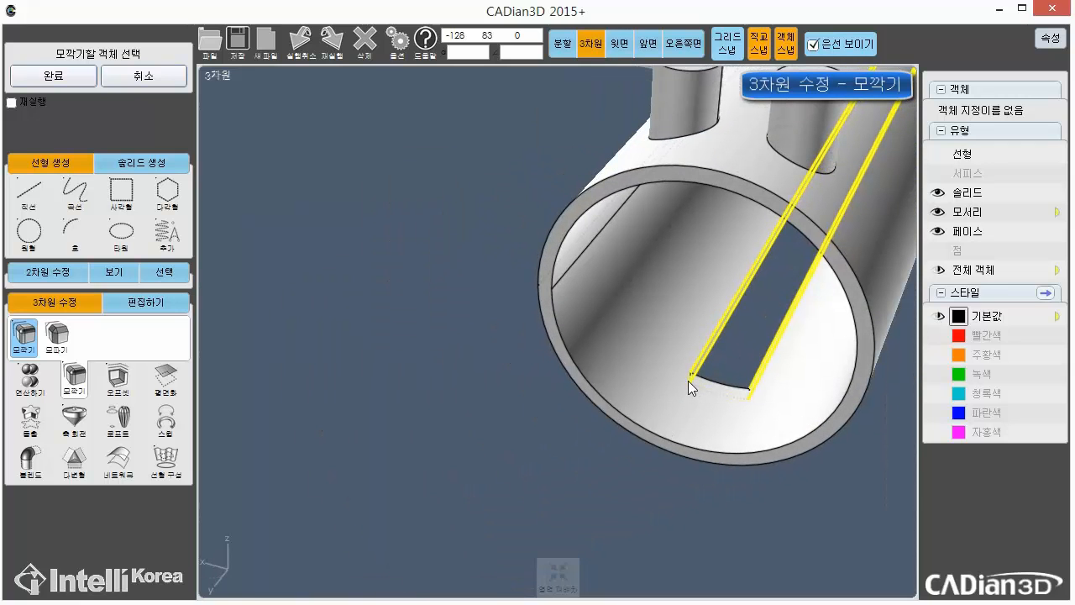
pyautogui.scroll(3, 738, 400)
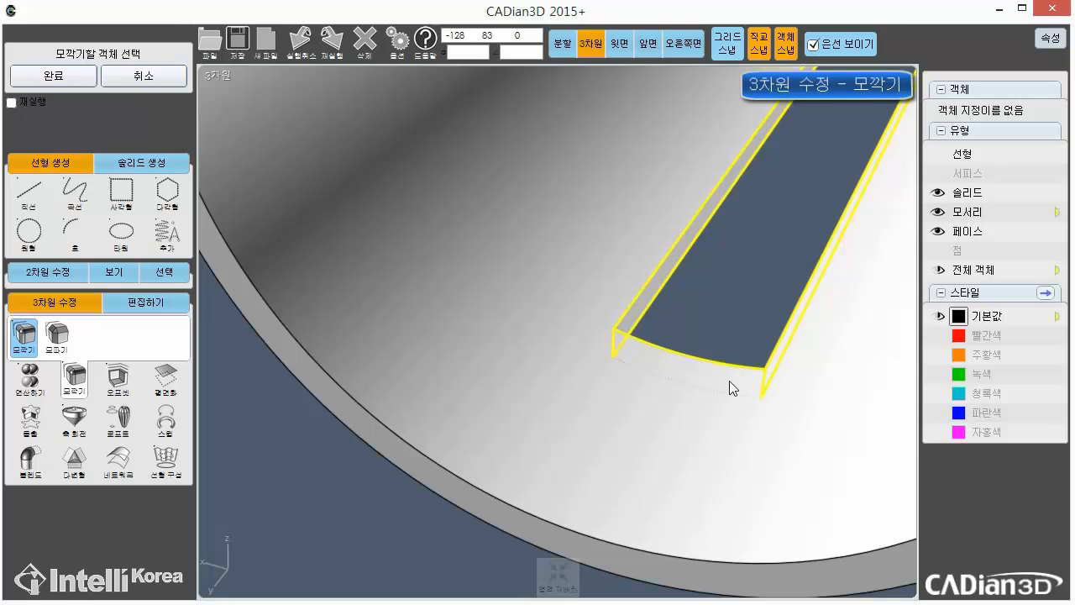
pyautogui.click(724, 393)
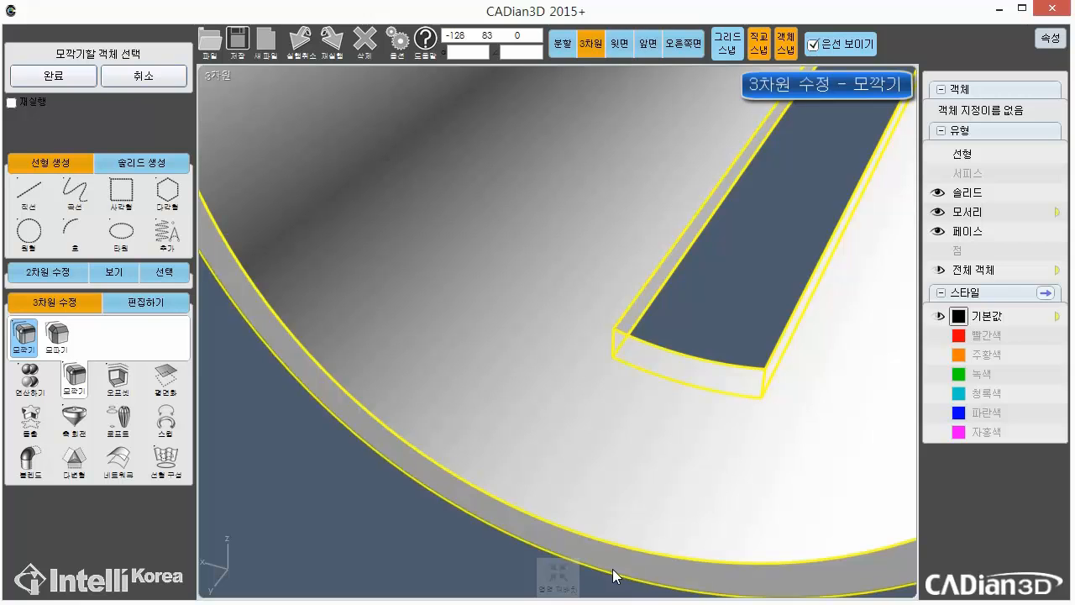
pyautogui.scroll(-5, 547, 395)
pyautogui.moveTo(682, 348); pyautogui.dragTo(686, 465, button='middle')
pyautogui.moveTo(777, 466); pyautogui.dragTo(440, 355, button='right')
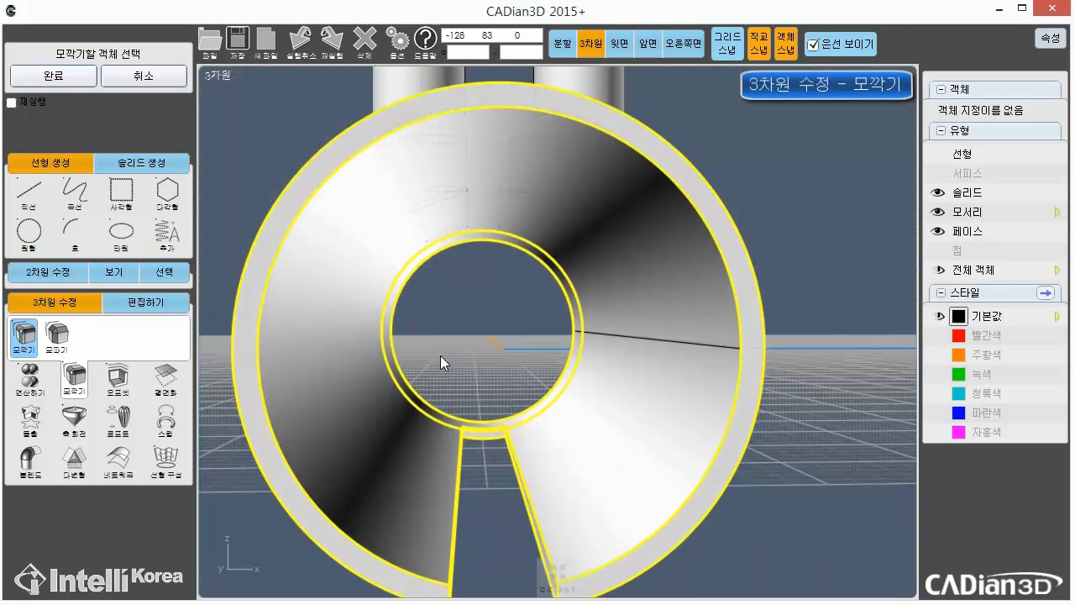
# Step: Fillet the selected tube and slot edges with a radius of 1 and the round (원형) shape
pyautogui.click(54, 76)
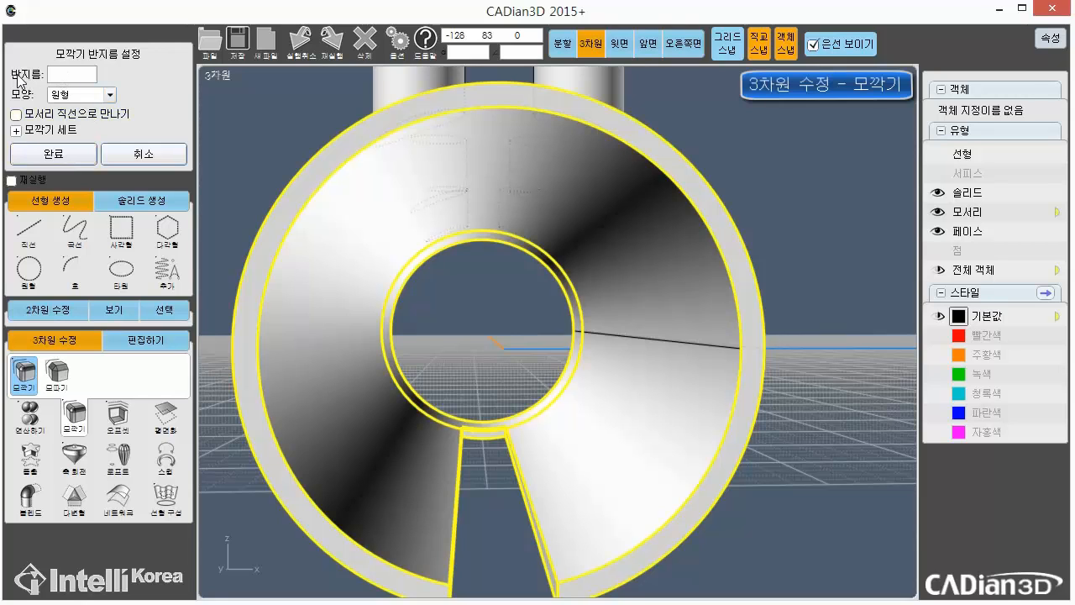
pyautogui.click(58, 82)
pyautogui.click(71, 181)
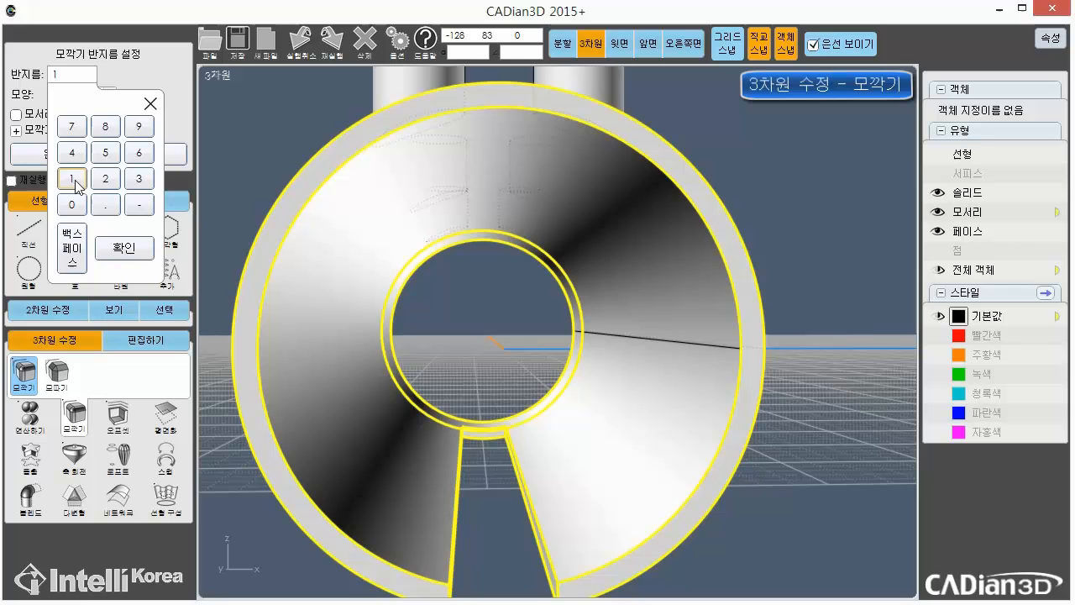
pyautogui.click(124, 248)
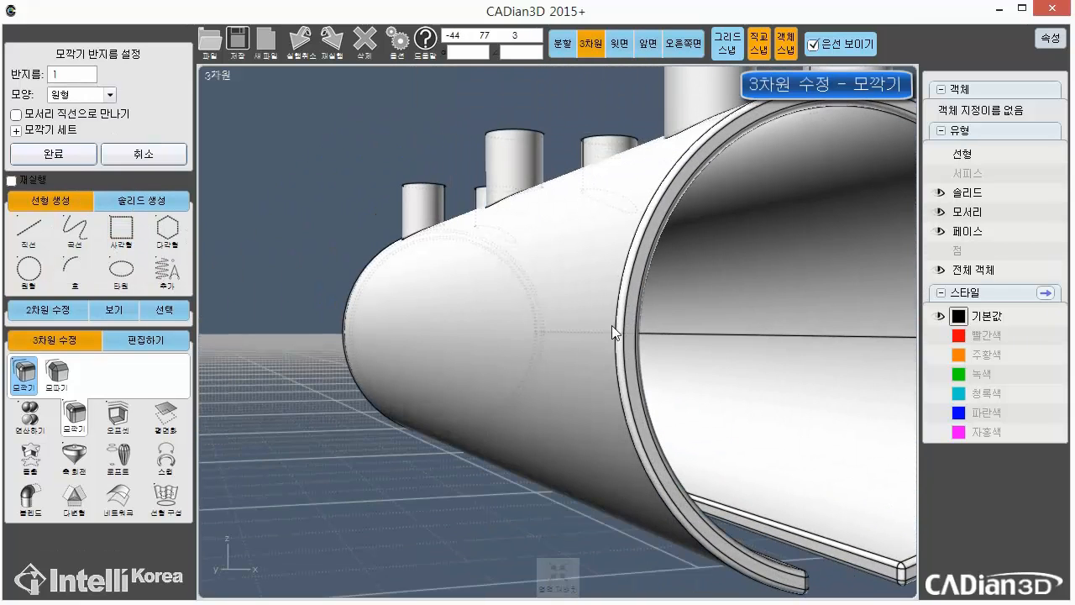
pyautogui.scroll(2, 611, 325)
pyautogui.scroll(3, 651, 254)
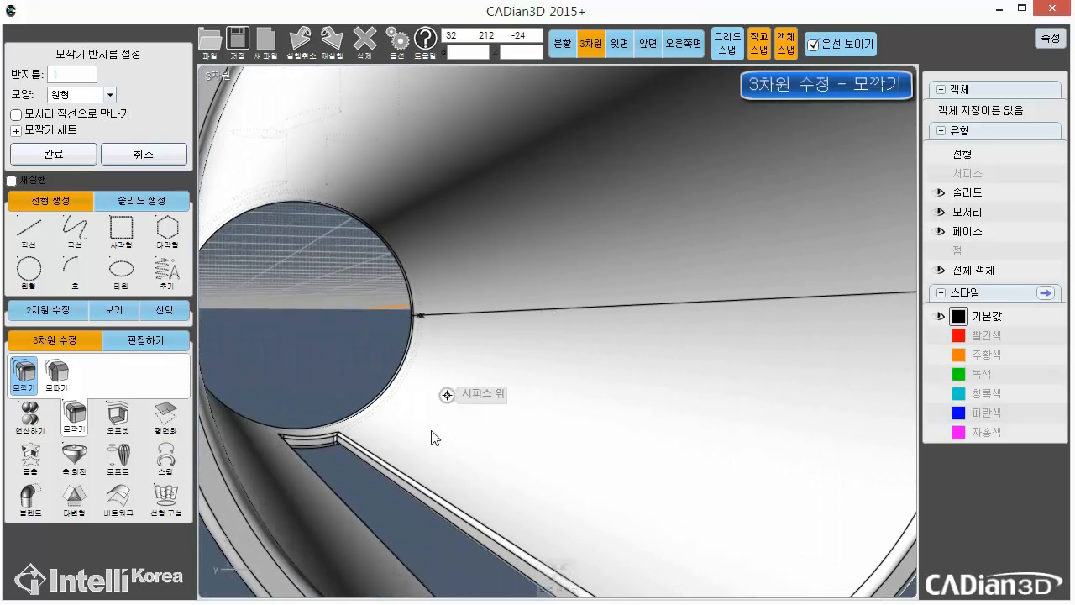
pyautogui.scroll(-3, 514, 451)
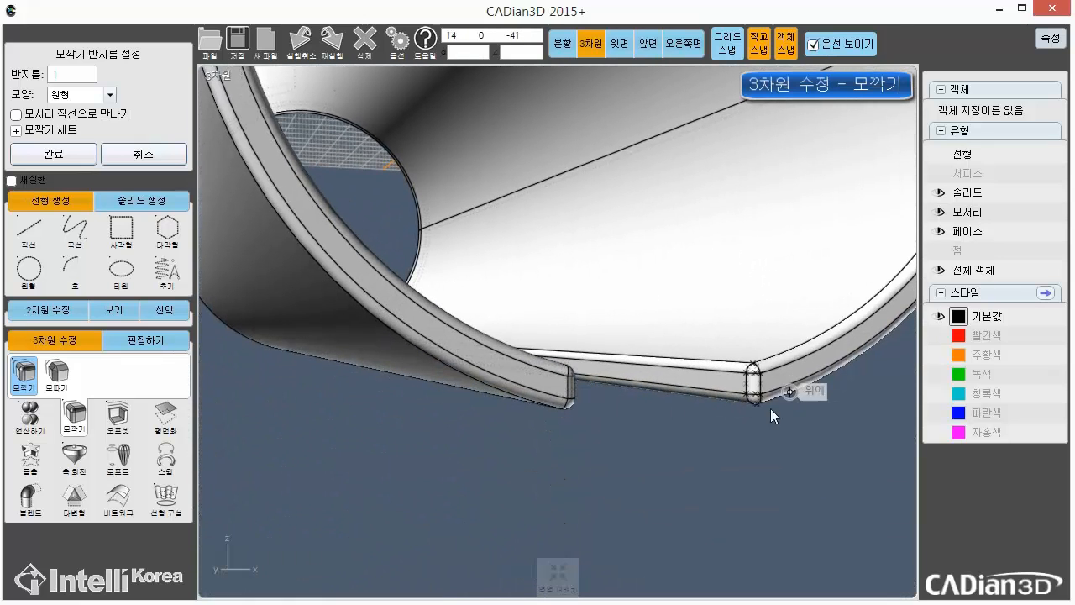
pyautogui.click(51, 155)
# Step: Examine the filleted rack in the split and full 3D views, selecting it once to check the whole solid
pyautogui.click(563, 43)
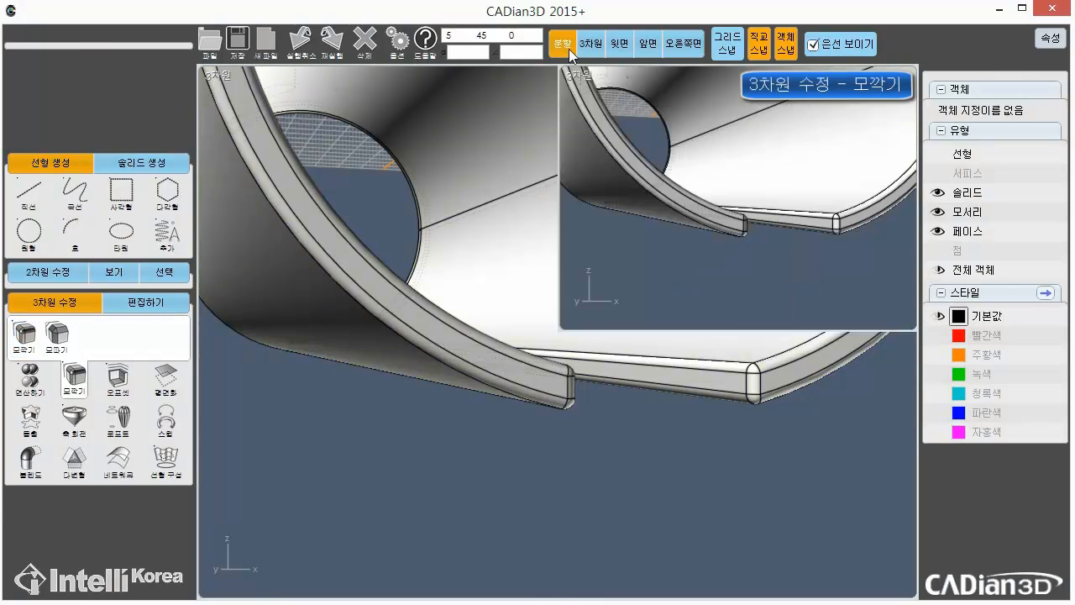
pyautogui.scroll(-3, 822, 235)
pyautogui.moveTo(790, 305)
pyautogui.mouseDown(button='right')
pyautogui.moveTo(805, 166)
pyautogui.moveTo(796, 218)
pyautogui.moveTo(767, 162)
pyautogui.moveTo(679, 188)
pyautogui.moveTo(892, 229)
pyautogui.moveTo(773, 214)
pyautogui.moveTo(828, 223)
pyautogui.moveTo(764, 286)
pyautogui.moveTo(681, 253)
pyautogui.moveTo(713, 221)
pyautogui.moveTo(803, 225)
pyautogui.moveTo(697, 229)
pyautogui.moveTo(761, 216)
pyautogui.moveTo(749, 220)
pyautogui.mouseUp(button='right')
pyautogui.click(591, 44)
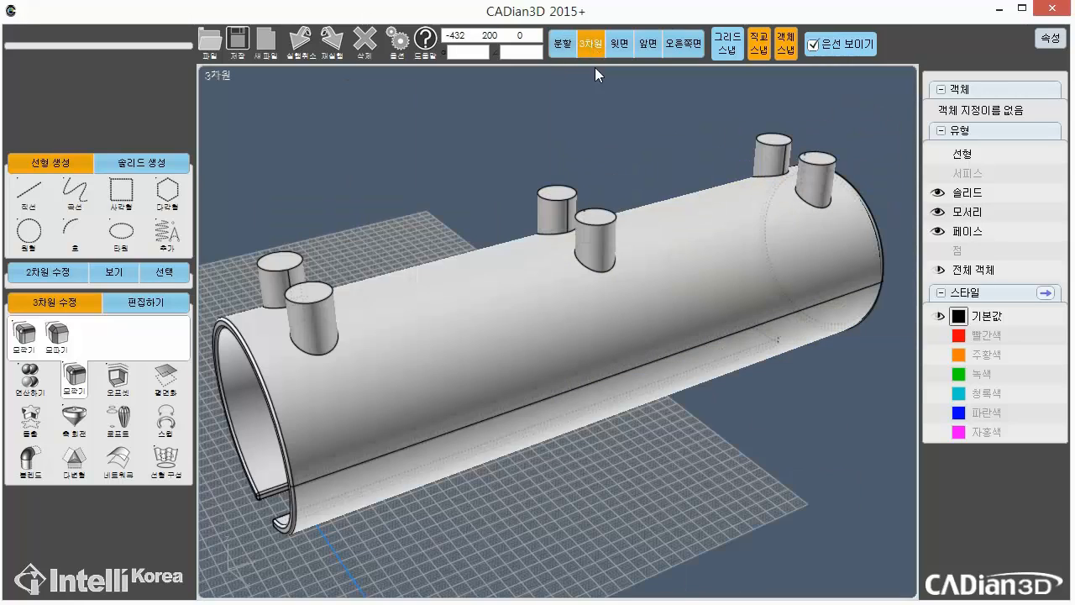
pyautogui.scroll(2, 746, 253)
pyautogui.moveTo(746, 253)
pyautogui.mouseDown(button='right')
pyautogui.moveTo(749, 224)
pyautogui.moveTo(736, 241)
pyautogui.mouseUp(button='right')
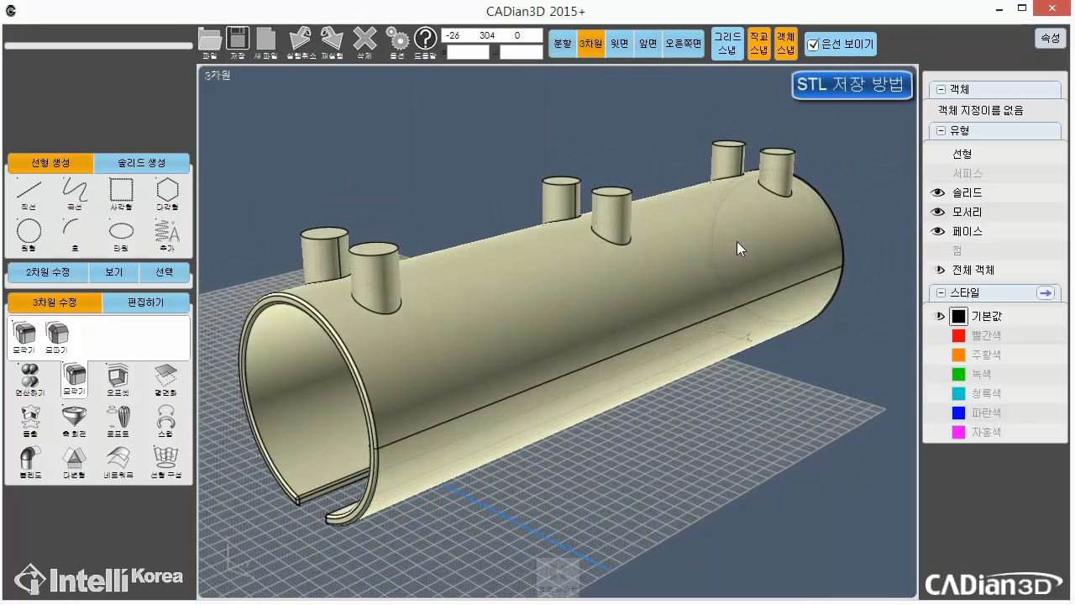
pyautogui.click(723, 278)
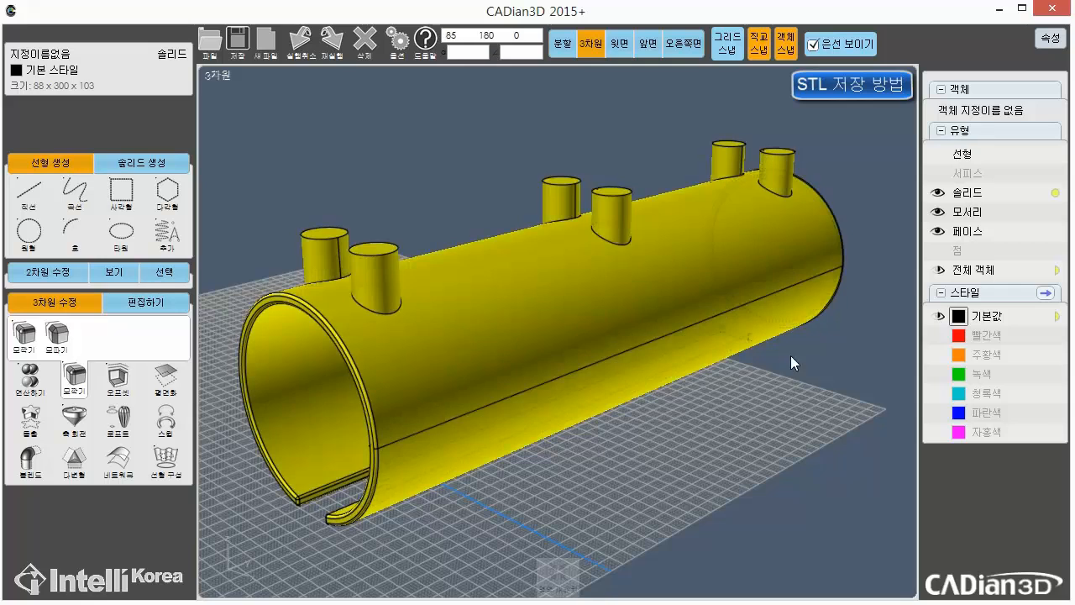
pyautogui.click(846, 372)
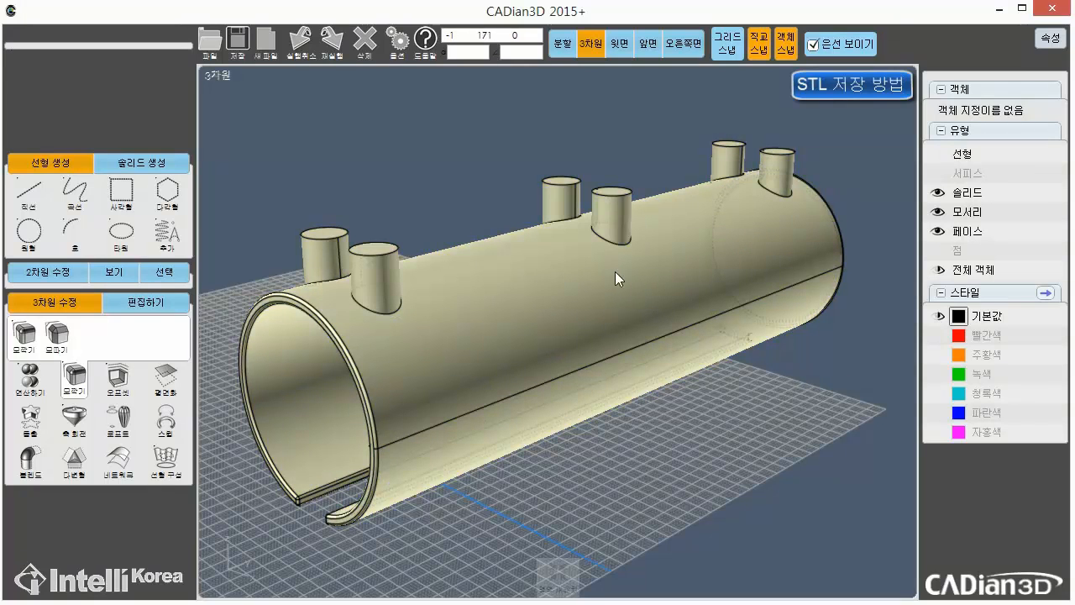
pyautogui.moveTo(770, 262); pyautogui.dragTo(697, 373, button='right')
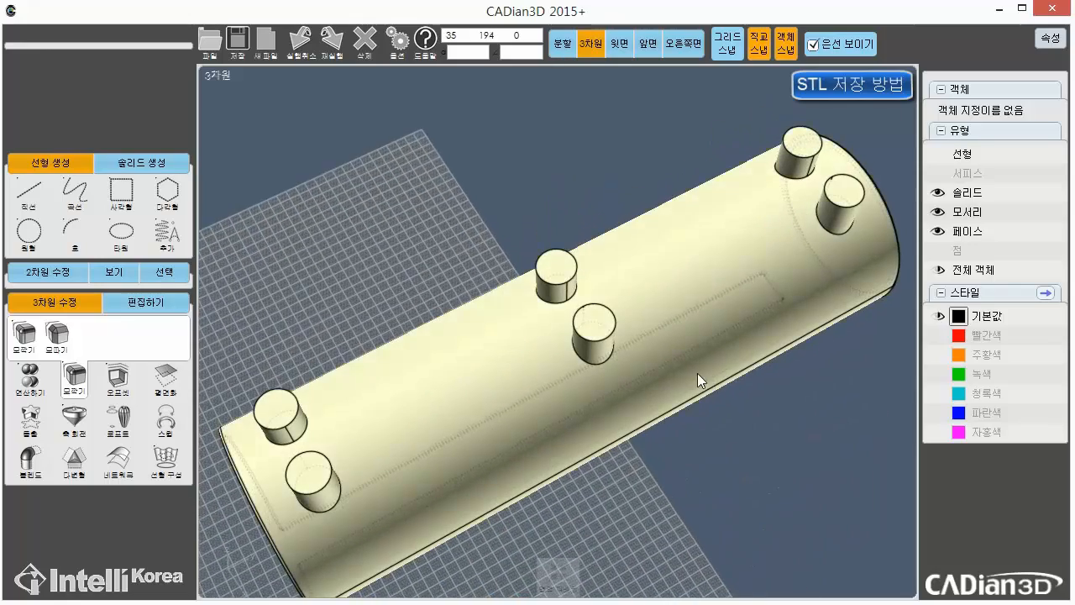
# Step: Draw a corner-to-corner plane about 178 × 199 across the tube's front end in the front view
pyautogui.moveTo(697, 373); pyautogui.dragTo(682, 333, button='middle')
pyautogui.scroll(-2, 687, 332)
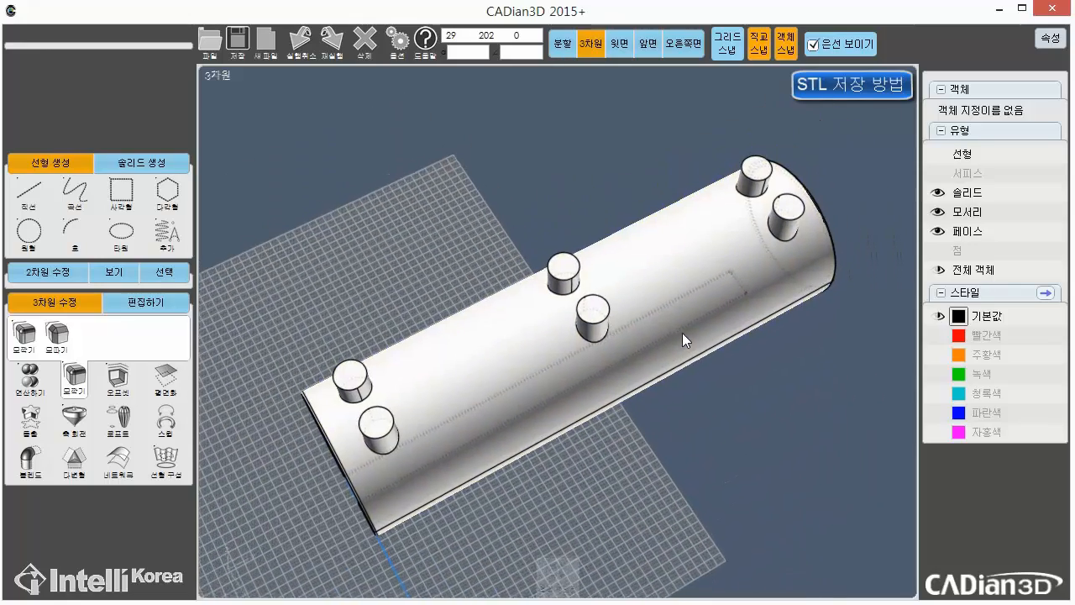
pyautogui.moveTo(682, 333); pyautogui.dragTo(551, 240, button='right')
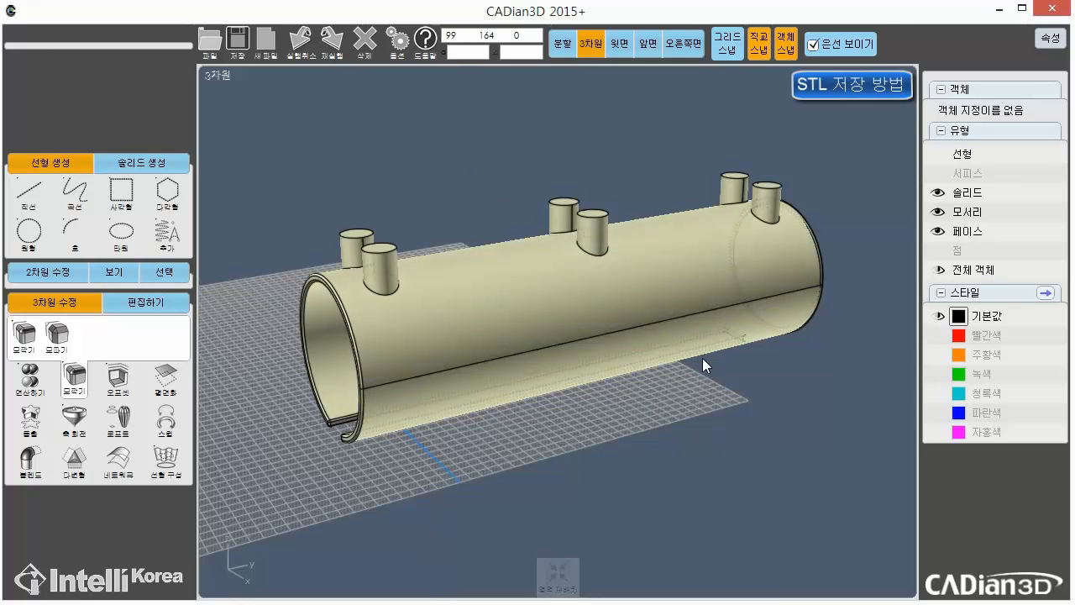
pyautogui.click(158, 166)
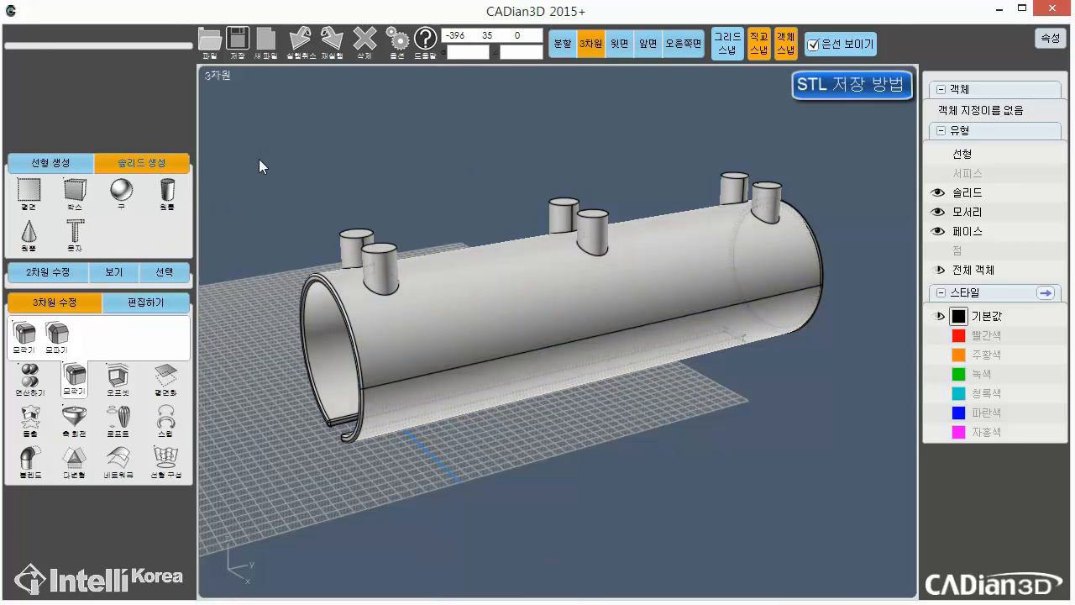
pyautogui.click(561, 48)
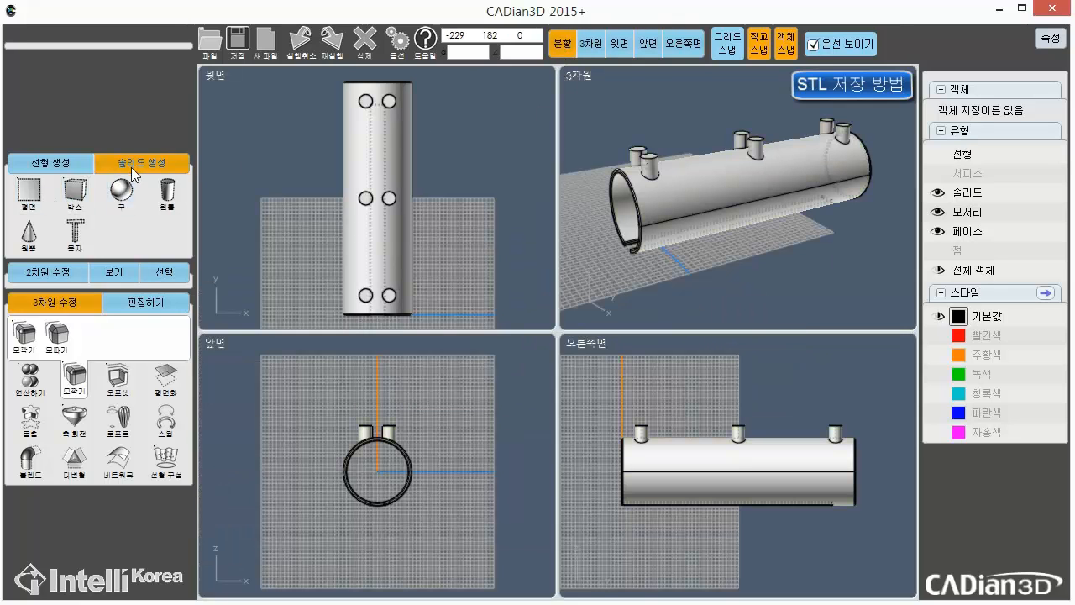
pyautogui.click(30, 191)
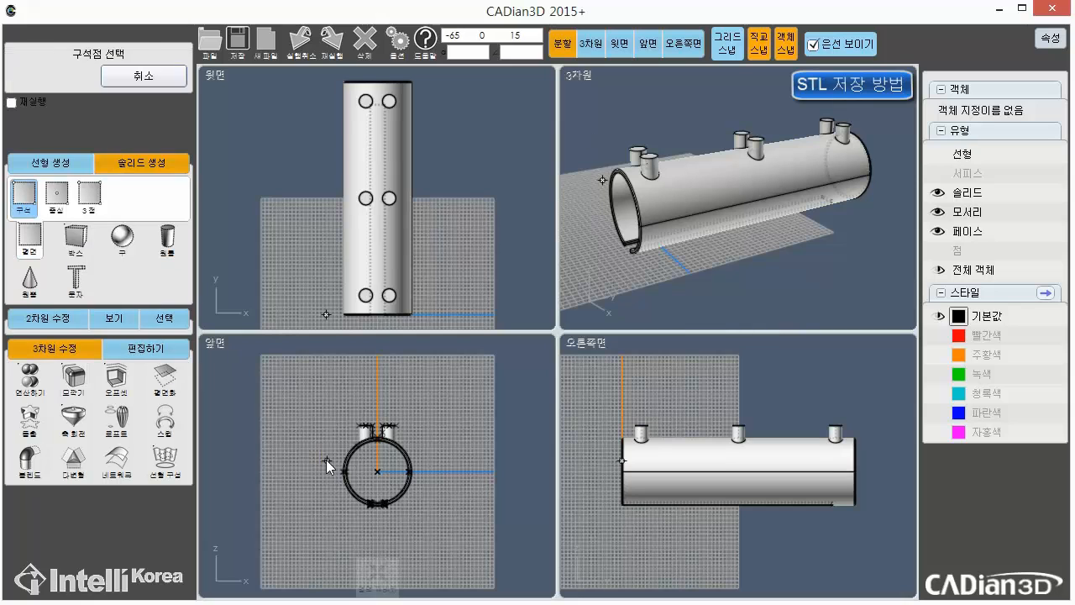
pyautogui.click(310, 392)
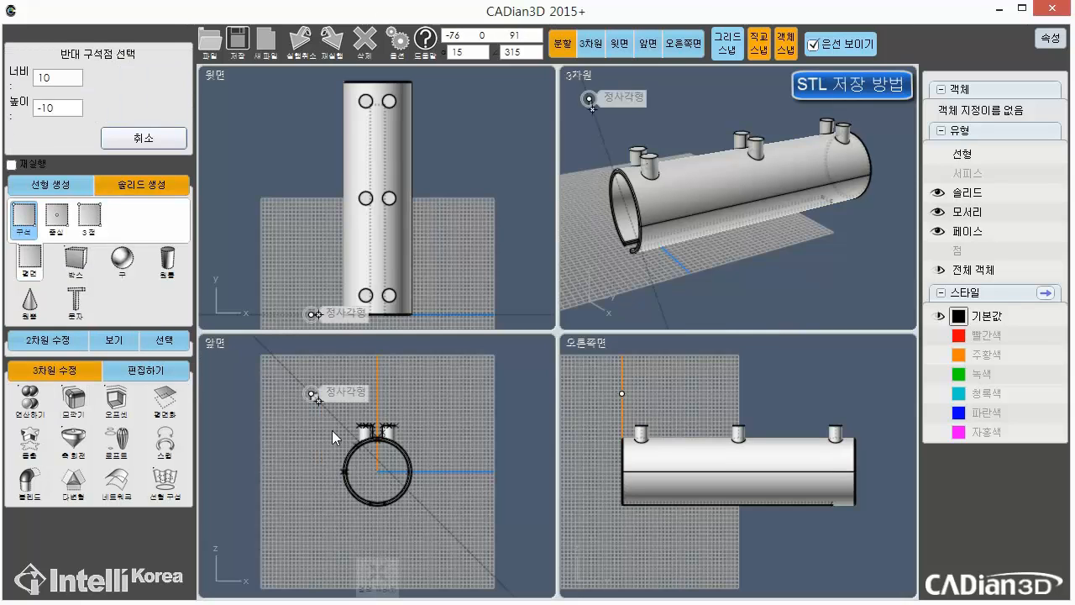
pyautogui.click(449, 547)
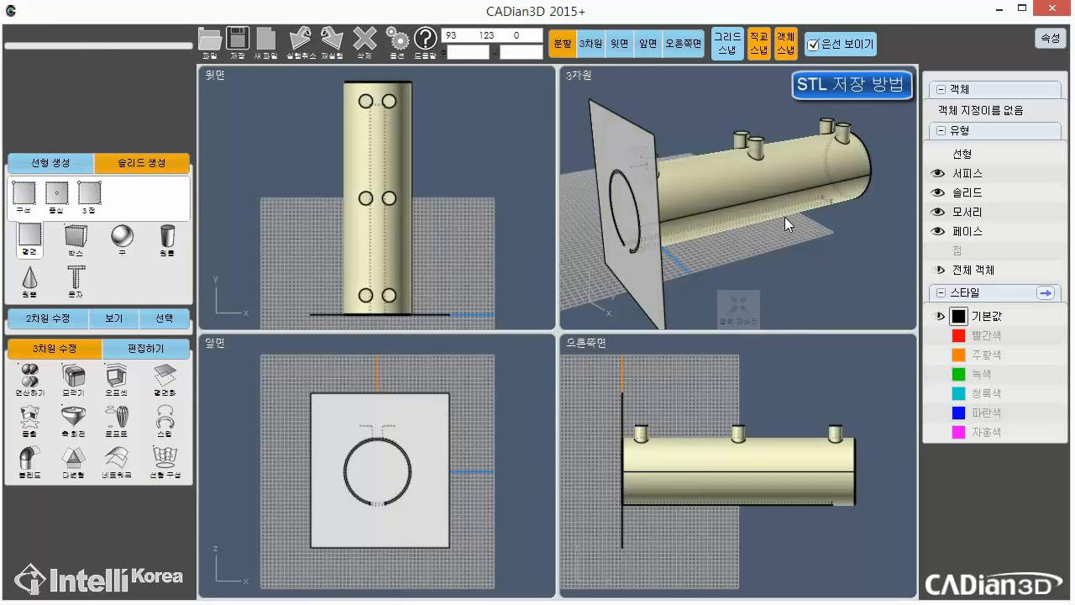
pyautogui.moveTo(785, 217); pyautogui.dragTo(738, 191, button='right')
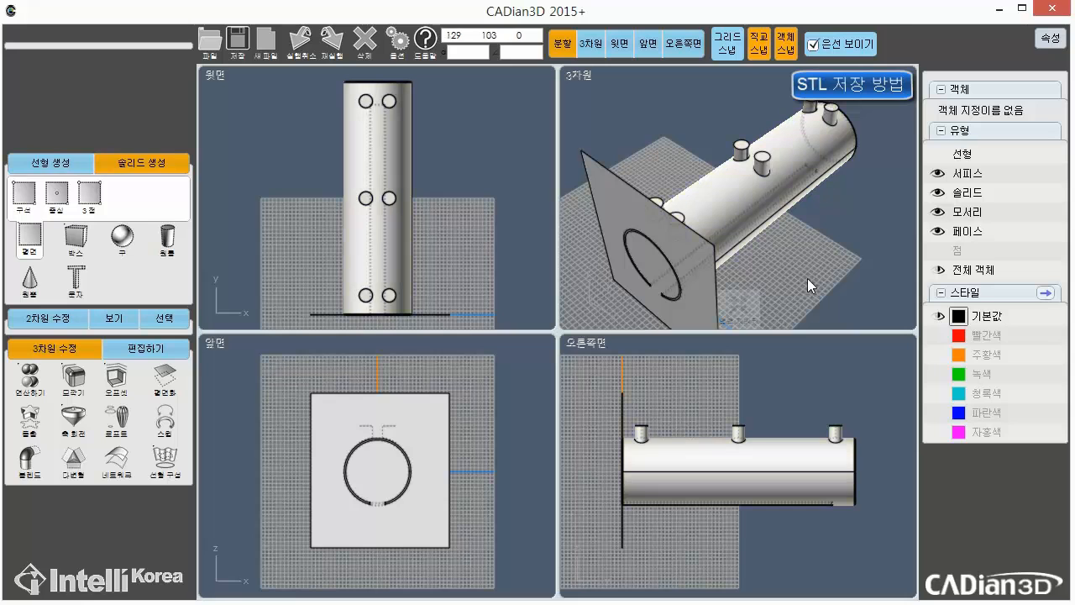
# Step: Move the plane along the tube to about 86 from the front end, between the first and second cylinder pairs
pyautogui.click(693, 269)
pyautogui.moveTo(447, 198); pyautogui.dragTo(463, 112, button='right')
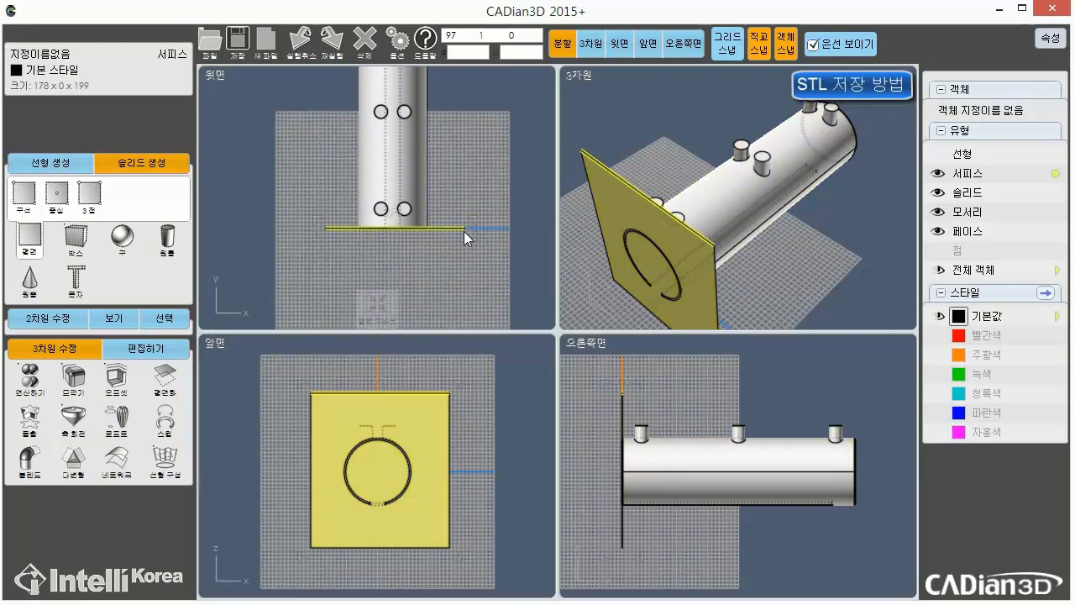
pyautogui.moveTo(447, 226); pyautogui.dragTo(450, 161)
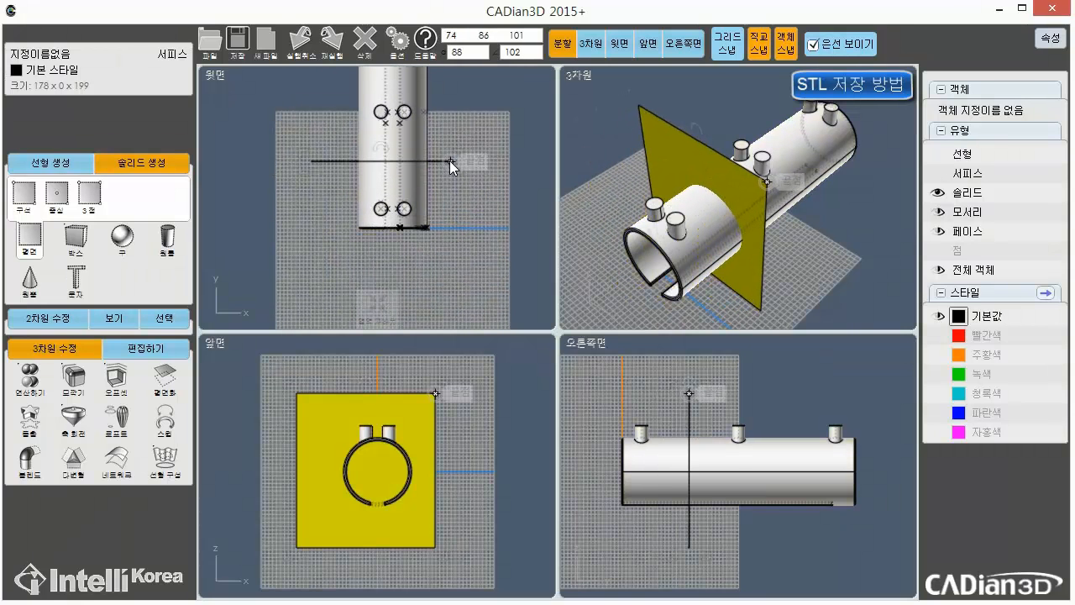
pyautogui.moveTo(481, 125); pyautogui.dragTo(452, 201, button='right')
pyautogui.click(422, 223)
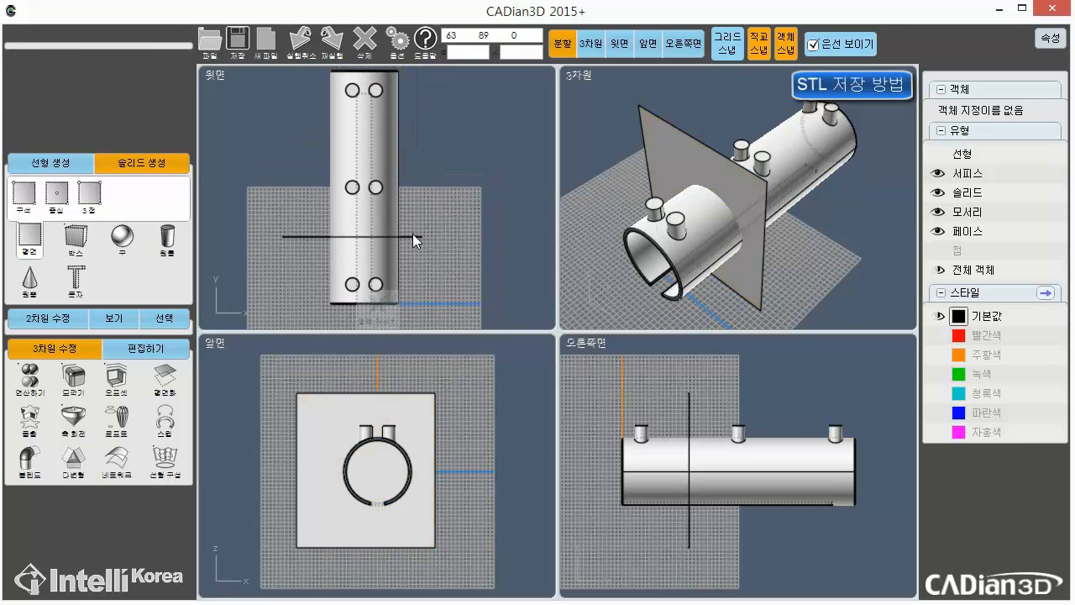
# Step: Copy the plane 130 further along the tube, between the second and third cylinder pairs
pyautogui.moveTo(416, 266); pyautogui.dragTo(417, 143)
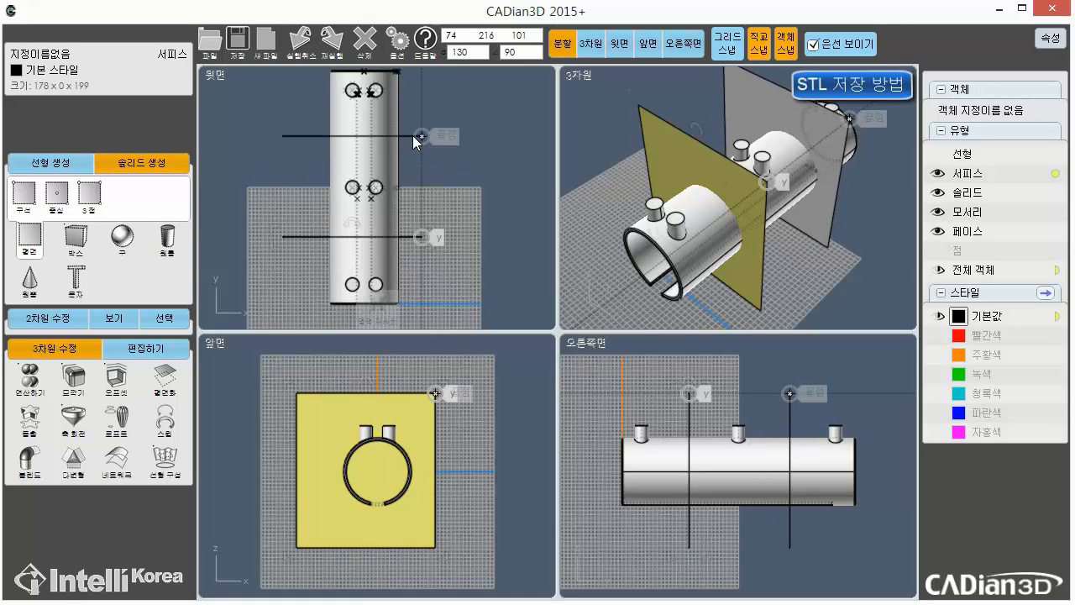
pyautogui.moveTo(416, 142); pyautogui.dragTo(422, 137)
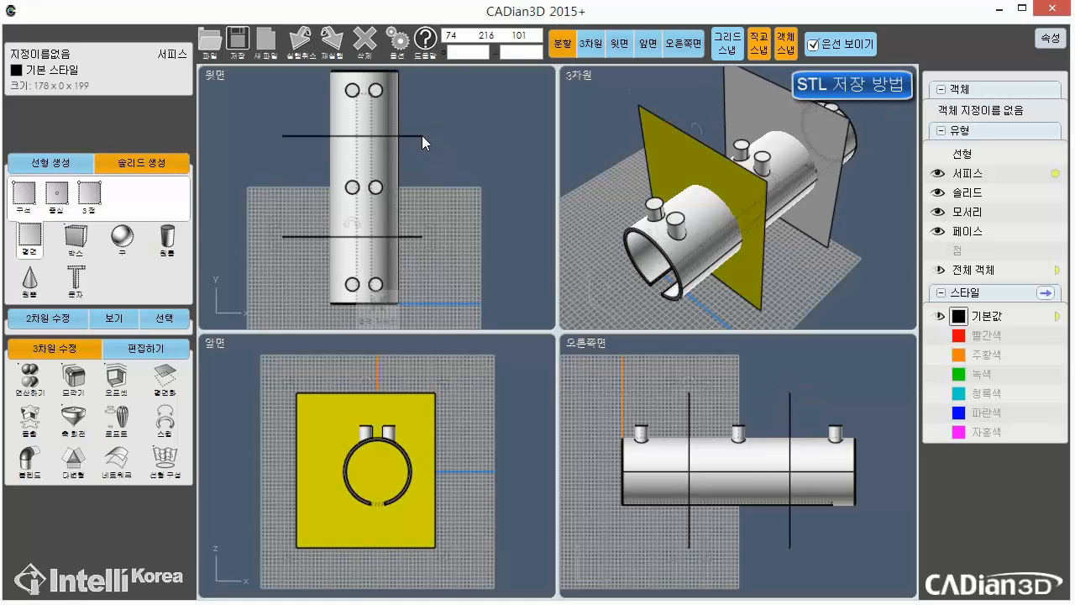
pyautogui.click(485, 155)
pyautogui.moveTo(838, 164); pyautogui.dragTo(672, 170, button='right')
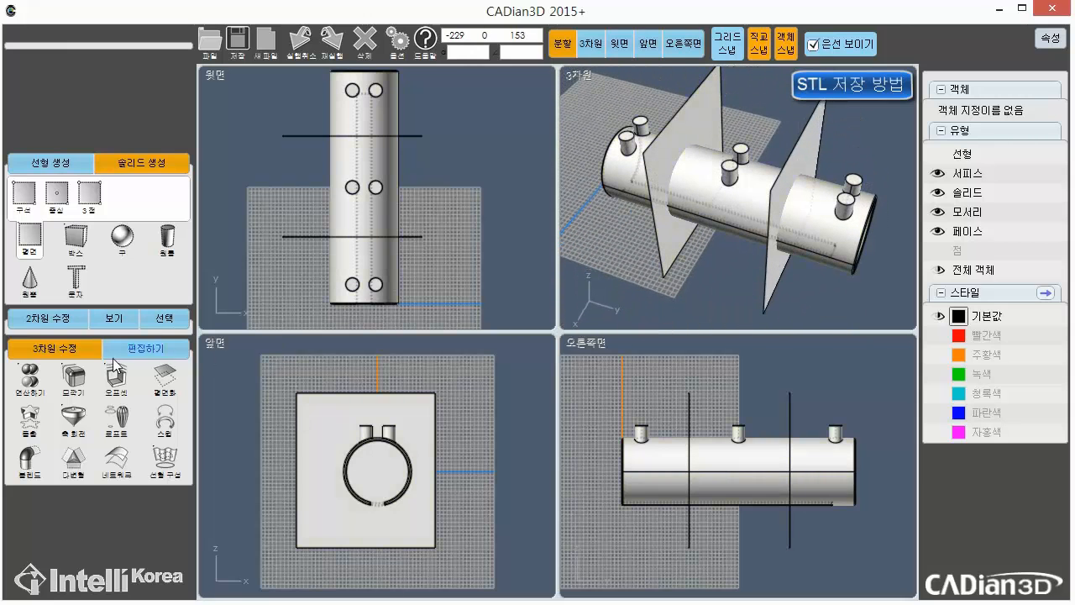
# Step: Split the rack into three segments by applying the difference operation (차집합) with the two planes, without keeping the planes
pyautogui.click(17, 388)
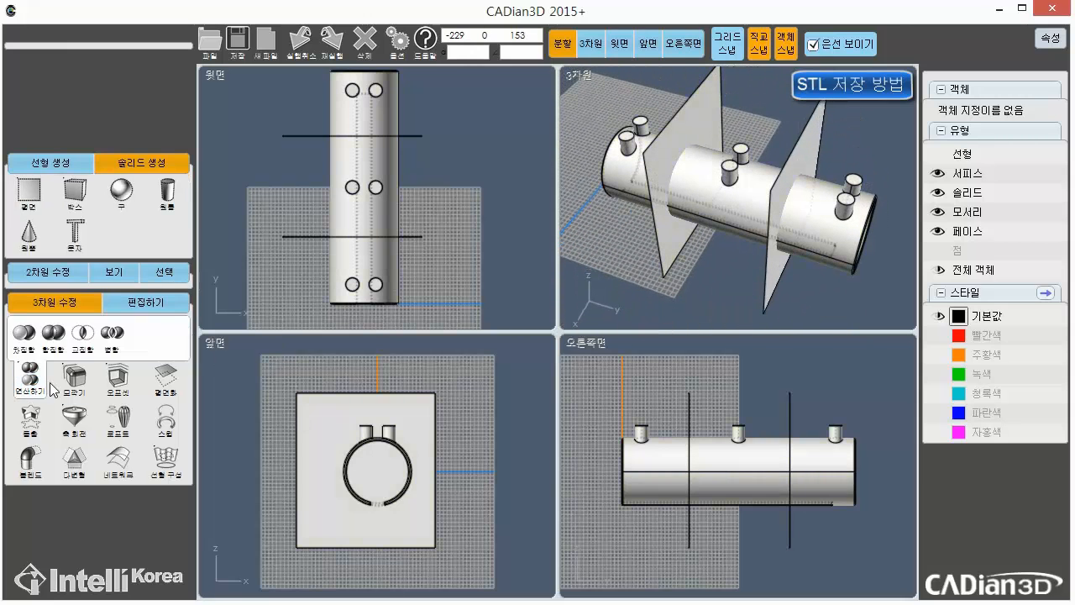
pyautogui.click(24, 330)
pyautogui.click(372, 183)
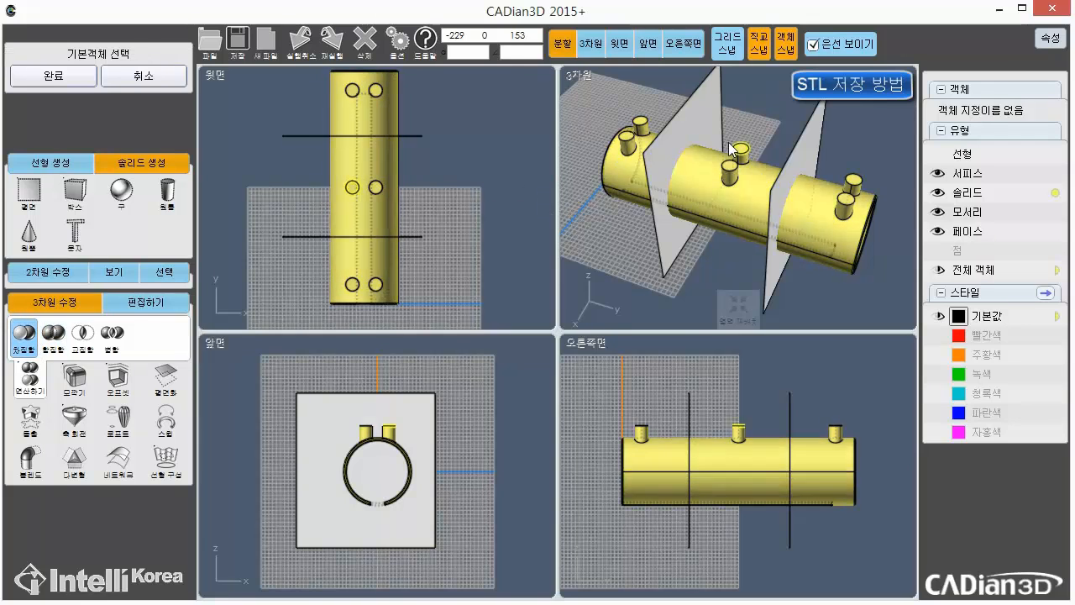
pyautogui.click(46, 82)
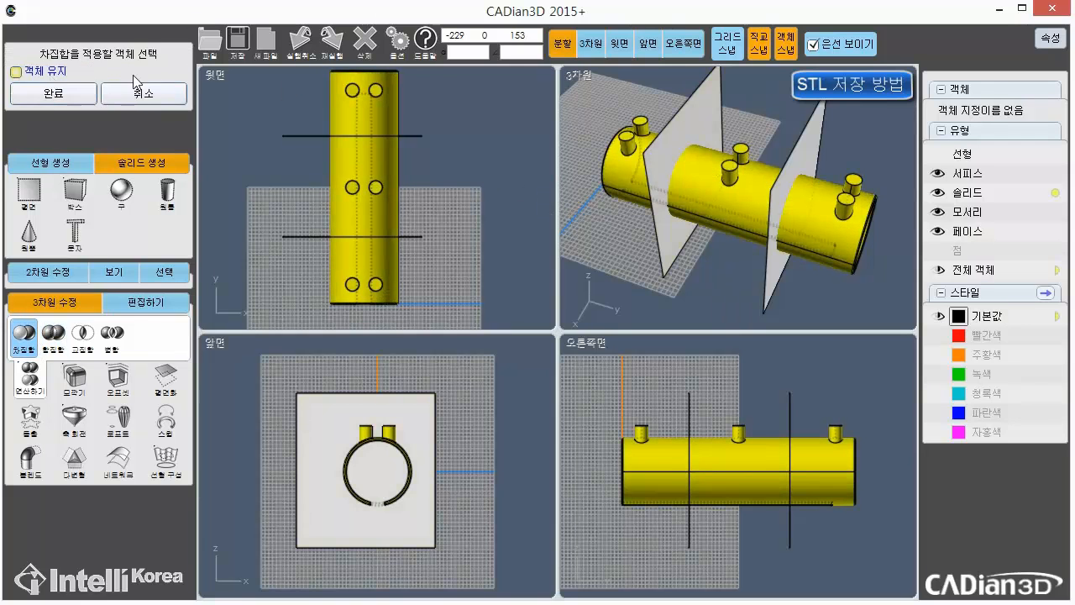
pyautogui.click(719, 112)
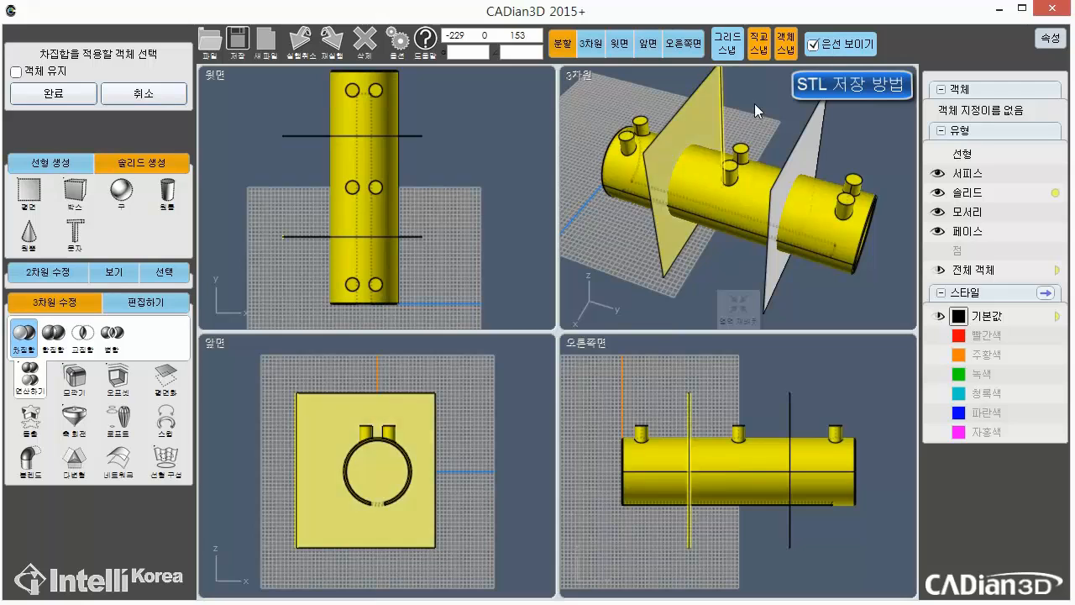
pyautogui.click(815, 136)
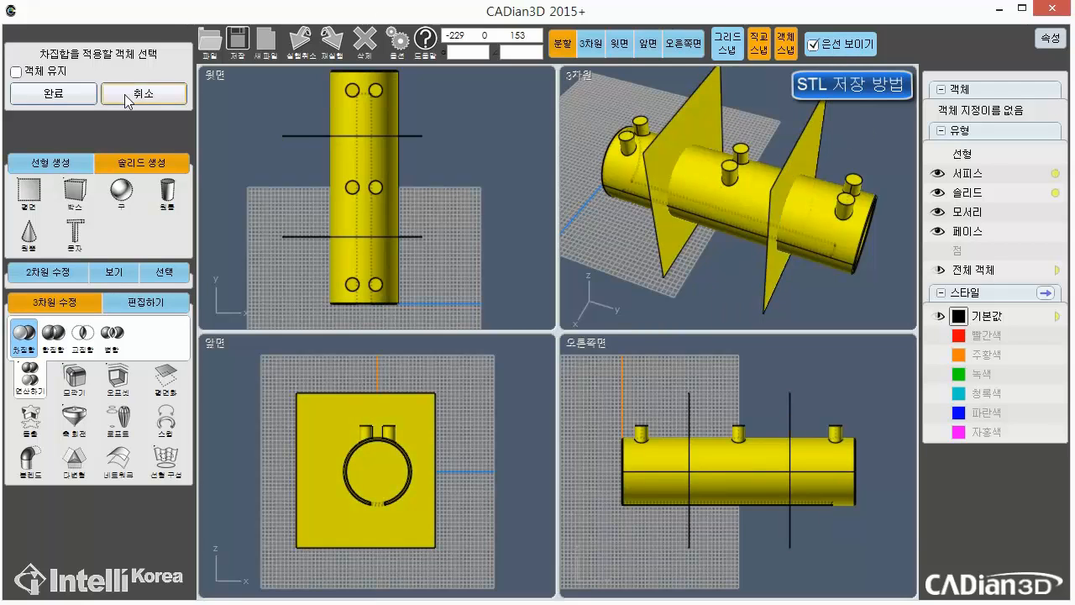
pyautogui.click(44, 97)
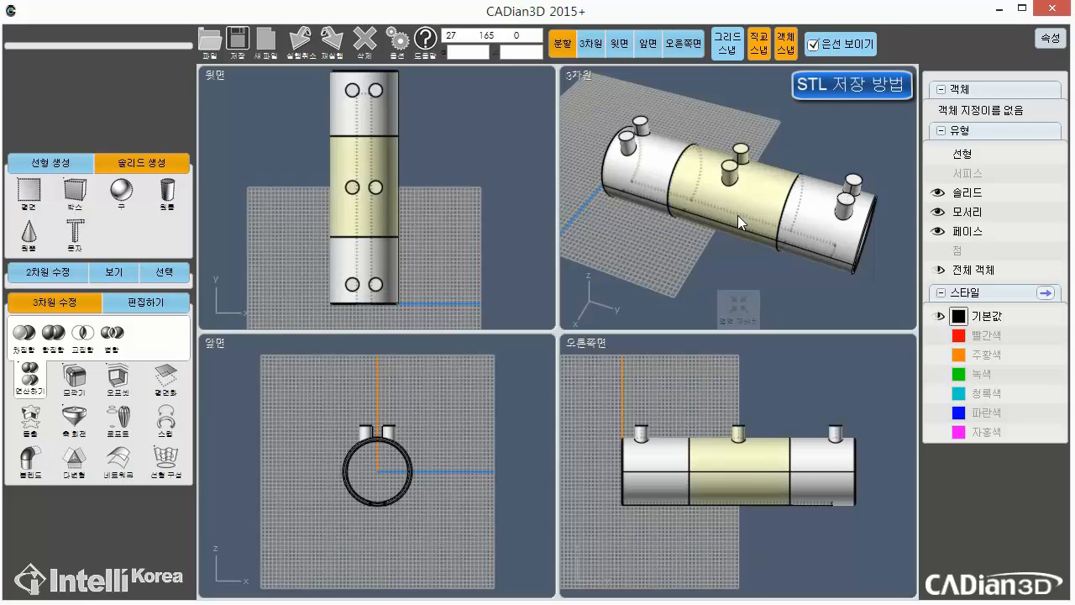
# Step: Move the middle segment sideways out of the tube line and shift the front segment back alongside it
pyautogui.click(737, 215)
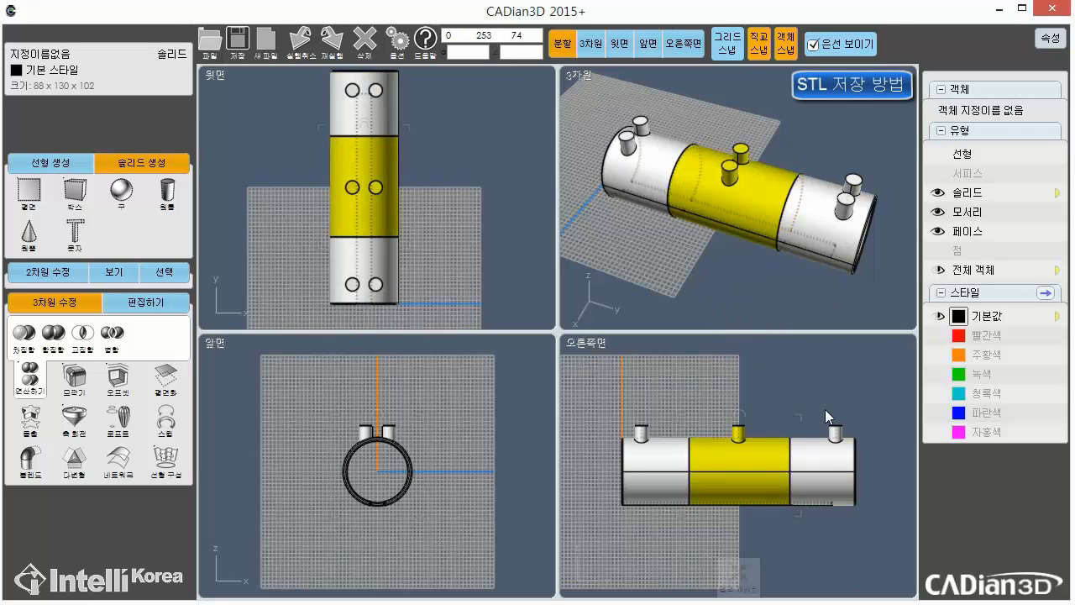
pyautogui.click(829, 384)
pyautogui.moveTo(865, 238); pyautogui.dragTo(931, 149, button='right')
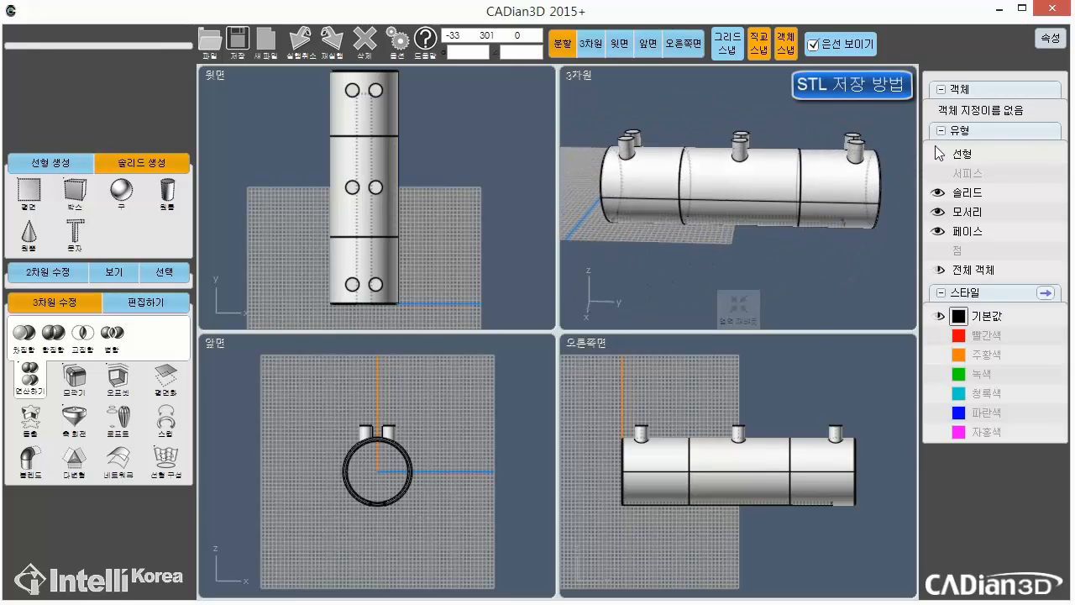
pyautogui.moveTo(354, 183); pyautogui.dragTo(457, 194)
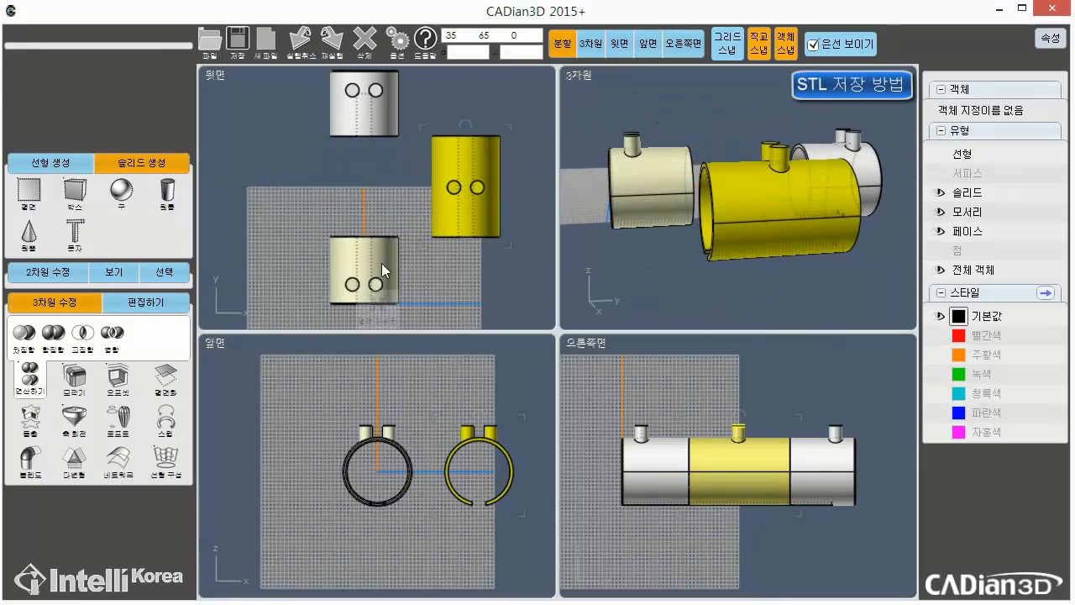
pyautogui.moveTo(382, 263); pyautogui.dragTo(374, 220)
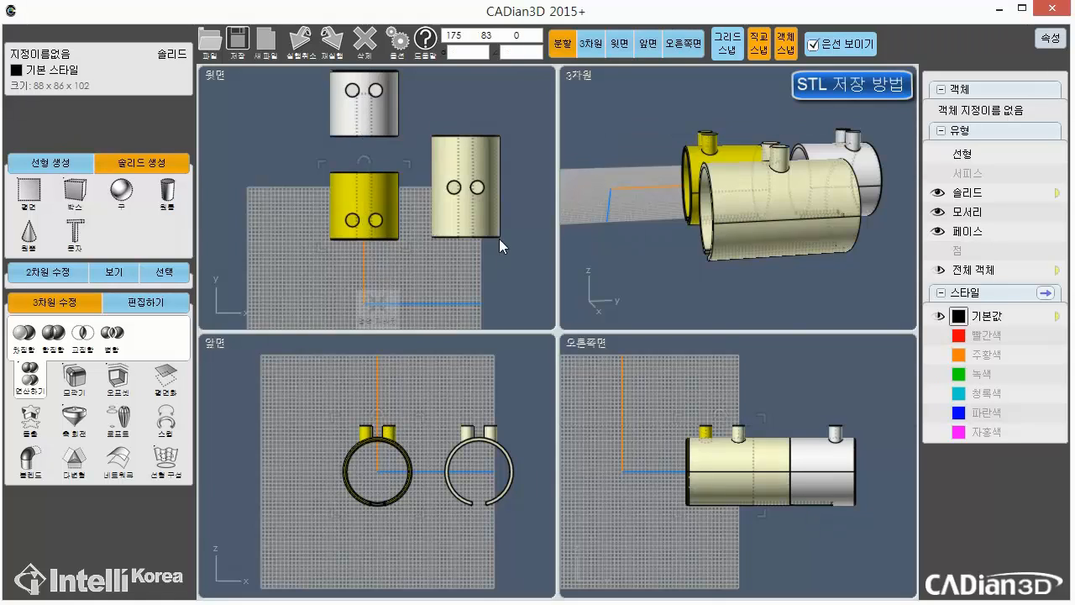
pyautogui.moveTo(494, 234); pyautogui.dragTo(425, 244, button='right')
# Step: Place the rear segment beside the middle one, rotate it 180° in the top view, and space it slightly farther away
pyautogui.moveTo(305, 123); pyautogui.dragTo(493, 237)
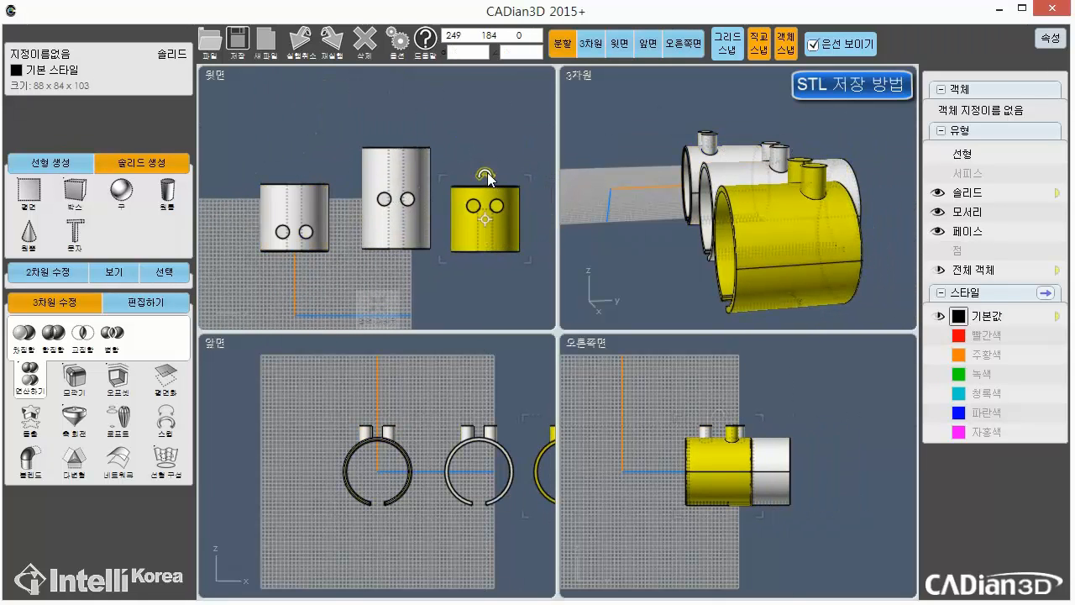
pyautogui.moveTo(483, 175); pyautogui.dragTo(483, 280)
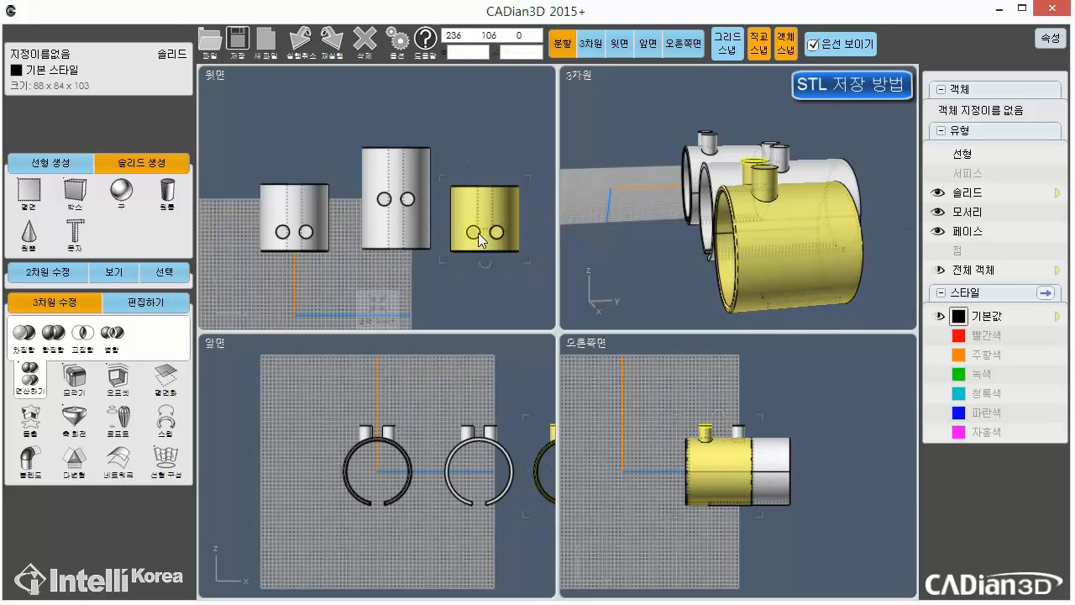
pyautogui.moveTo(475, 232); pyautogui.dragTo(502, 231)
# Step: Rotate all three segments together by 90° in the right-side view so they stand upright
pyautogui.moveTo(510, 281); pyautogui.dragTo(292, 206)
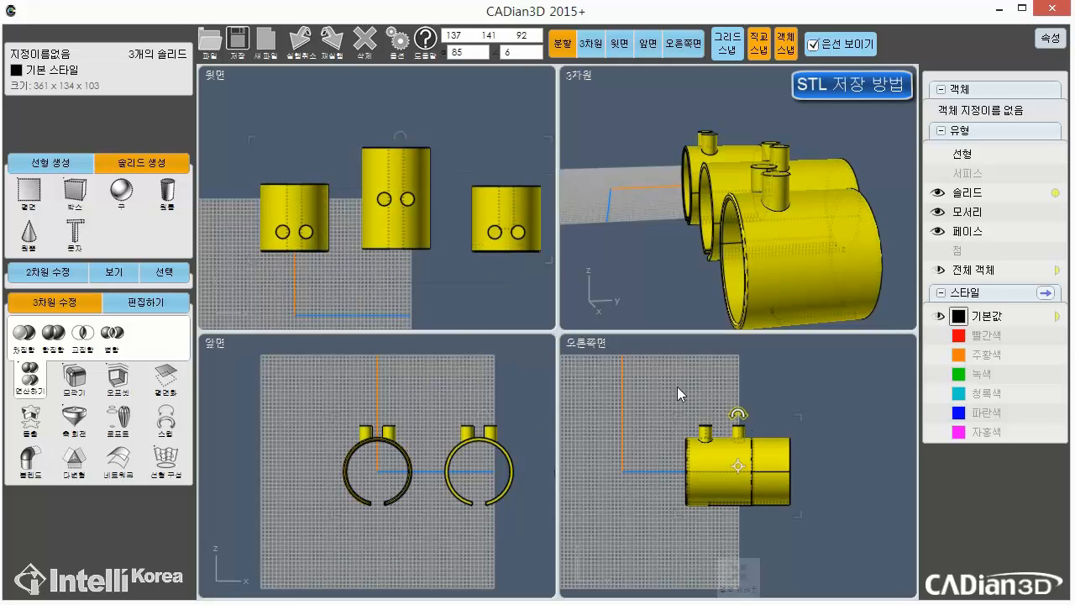
pyautogui.moveTo(677, 388); pyautogui.dragTo(633, 464)
pyautogui.moveTo(624, 266); pyautogui.dragTo(690, 278, button='right')
pyautogui.click(789, 288)
pyautogui.moveTo(790, 288); pyautogui.dragTo(757, 222, button='right')
# Step: Hide the middle and rear segments and fit the front segment in all views
pyautogui.moveTo(837, 276); pyautogui.dragTo(673, 140)
pyautogui.click(840, 277)
pyautogui.moveTo(886, 294); pyautogui.dragTo(710, 140)
pyautogui.click(44, 273)
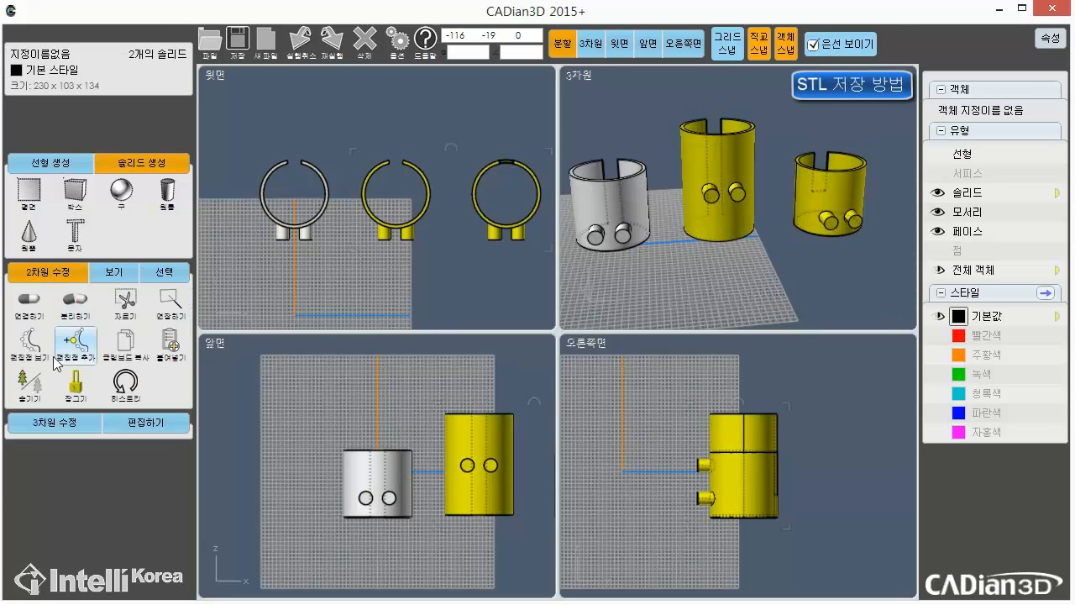
pyautogui.press('Delete')
pyautogui.click(739, 309)
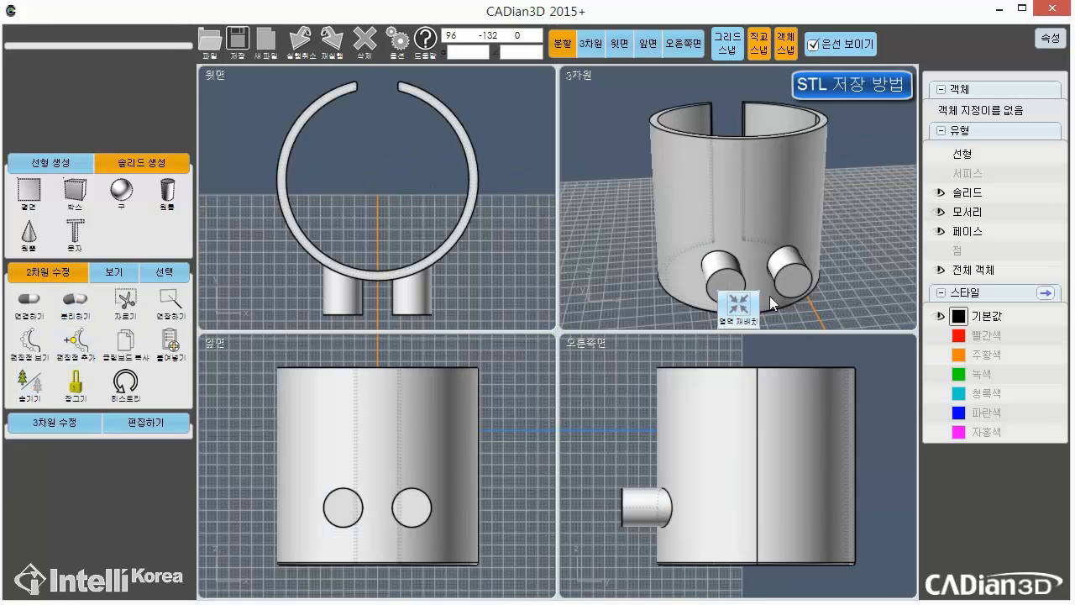
# Step: Save the front segment under the file name 01 in STL (*.stl) format
pyautogui.click(778, 191)
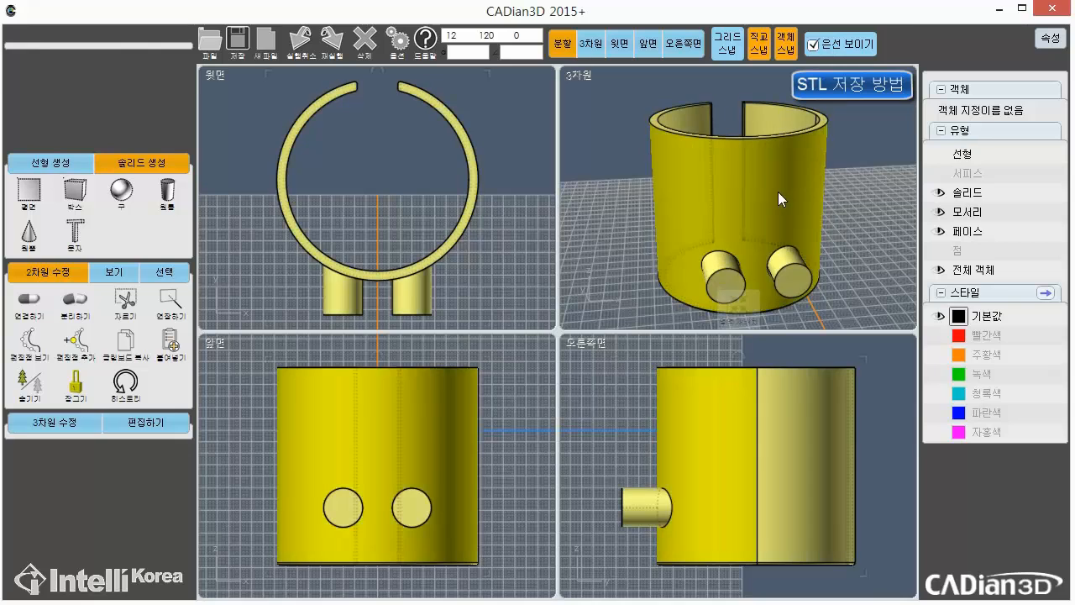
pyautogui.click(237, 39)
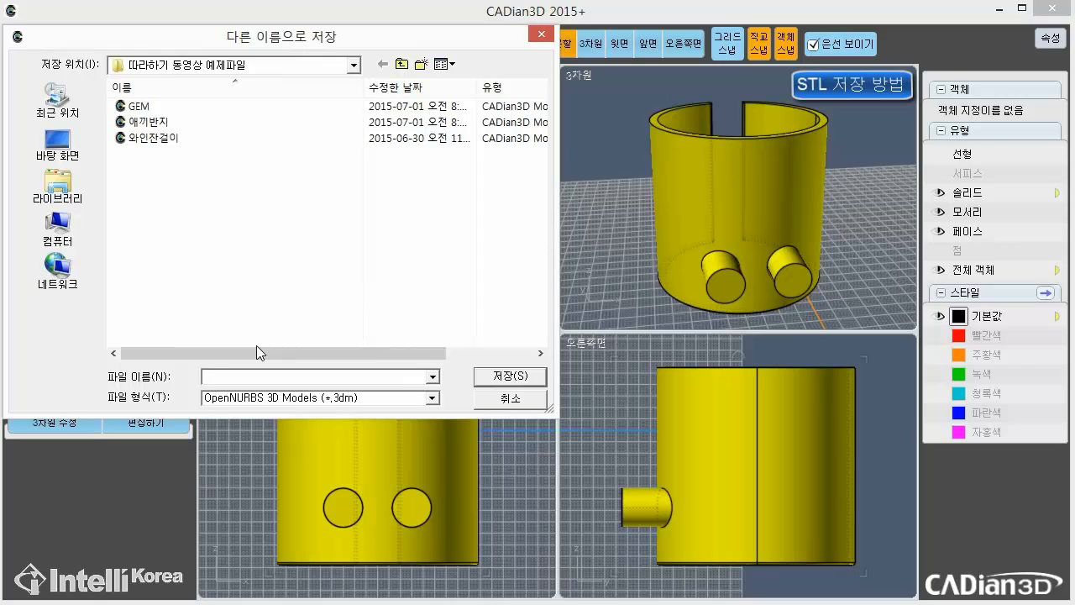
pyautogui.write('01')
pyautogui.click(371, 401)
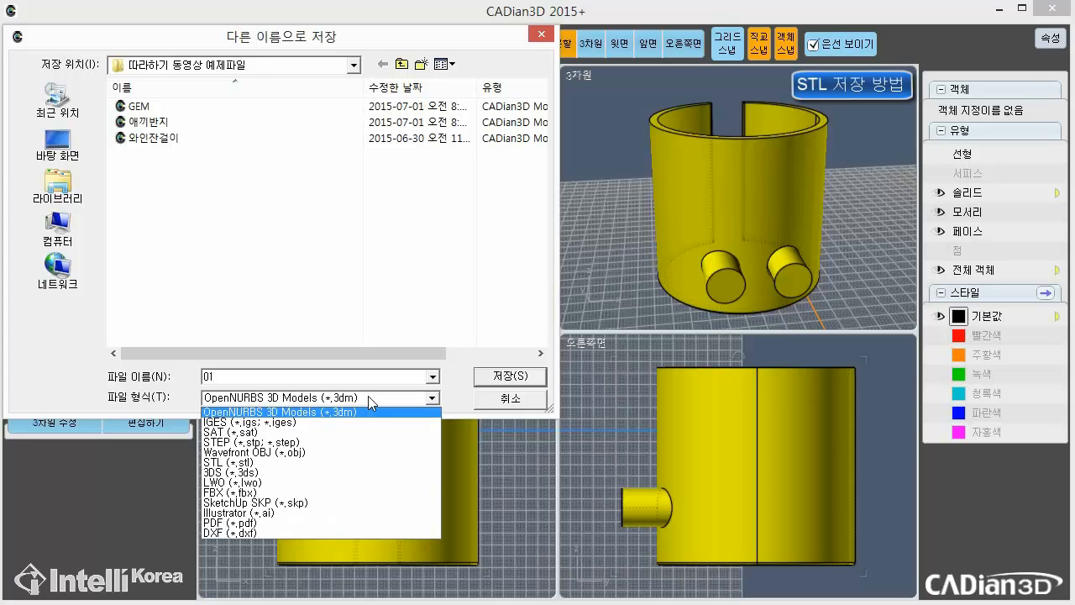
pyautogui.click(366, 463)
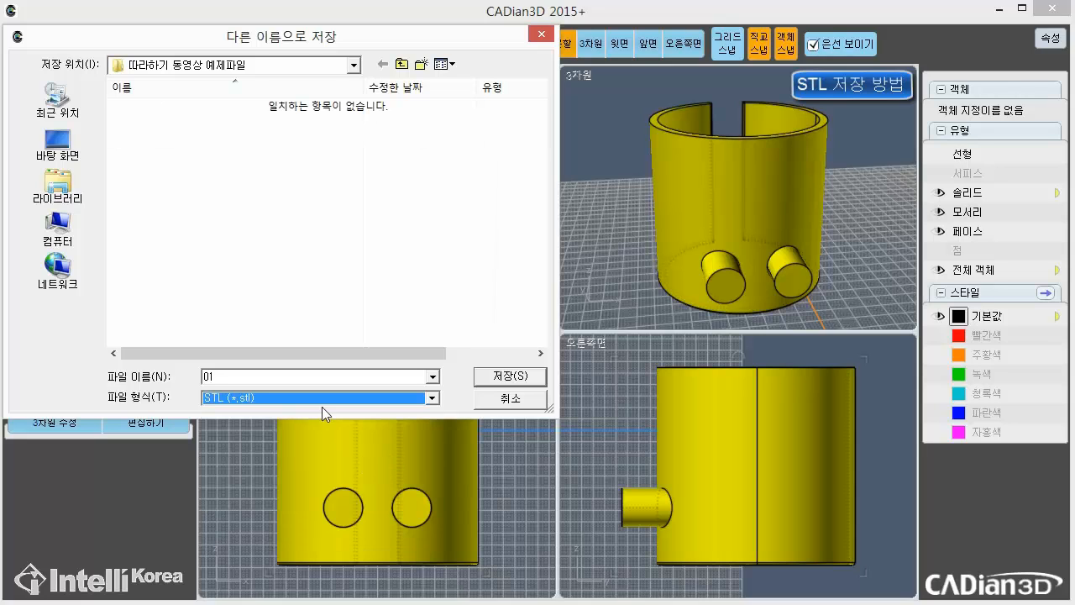
pyautogui.click(526, 375)
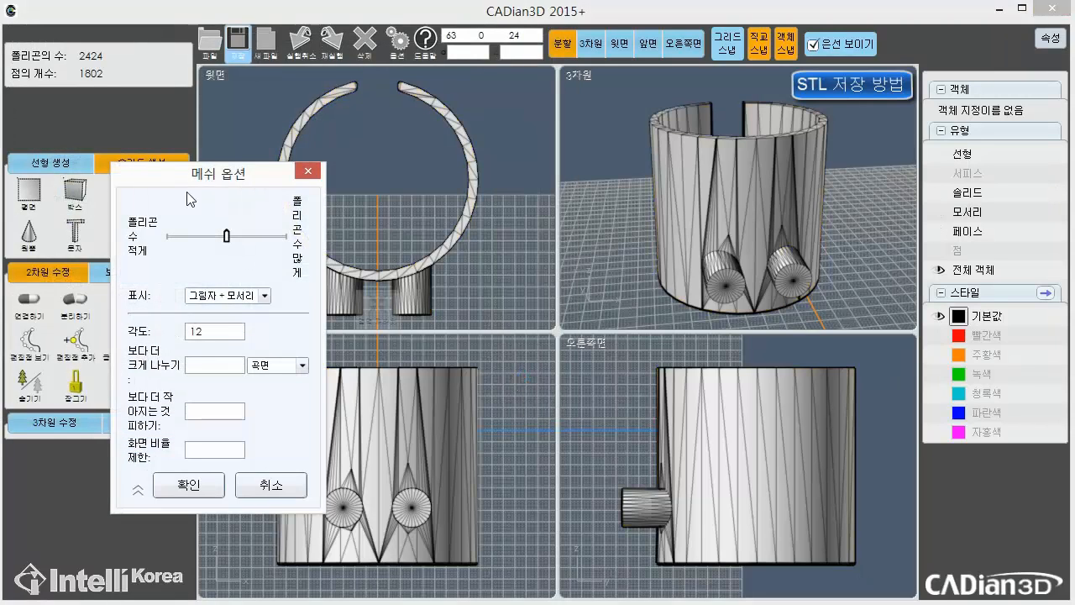
# Step: Try a denser mesh for the front segment by adjusting the polygon amount in the mesh options
pyautogui.click(137, 489)
pyautogui.moveTo(185, 177); pyautogui.dragTo(522, 220)
pyautogui.click(473, 353)
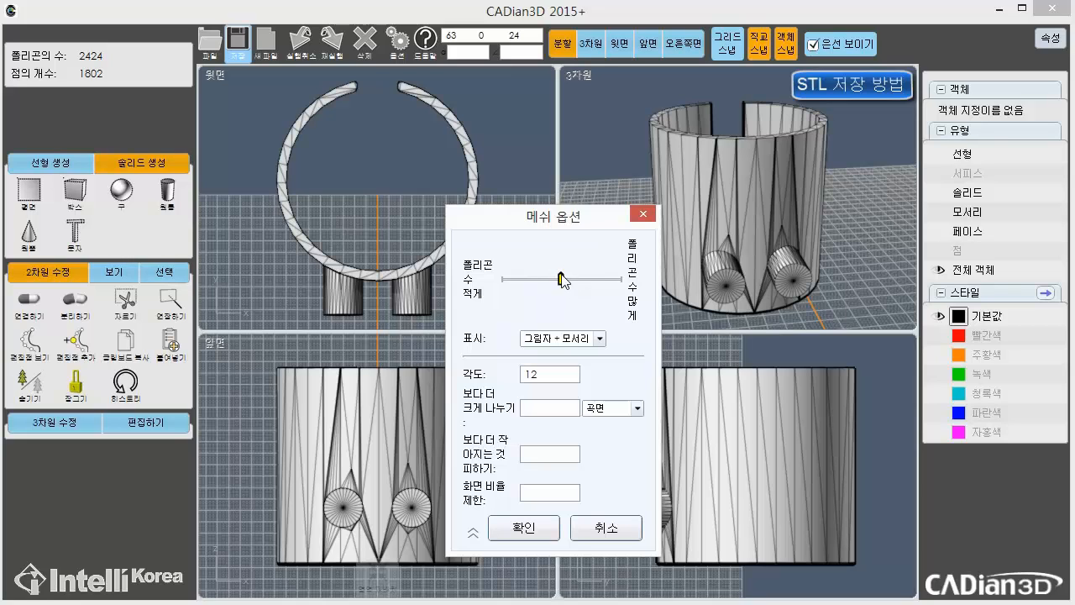
pyautogui.moveTo(561, 280); pyautogui.dragTo(601, 282)
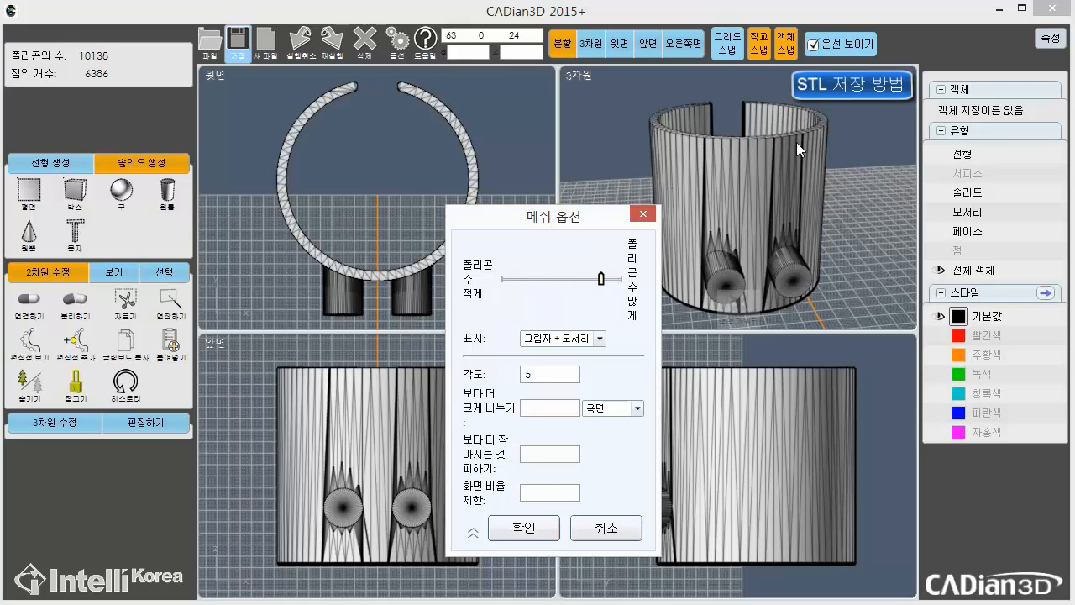
pyautogui.moveTo(607, 278)
pyautogui.mouseDown()
pyautogui.moveTo(575, 287)
pyautogui.moveTo(589, 283)
pyautogui.mouseUp()
# Step: Set the mesh angle to 5, accept the mesh options for the front segment's STL file, and clear the selection
pyautogui.click(553, 371)
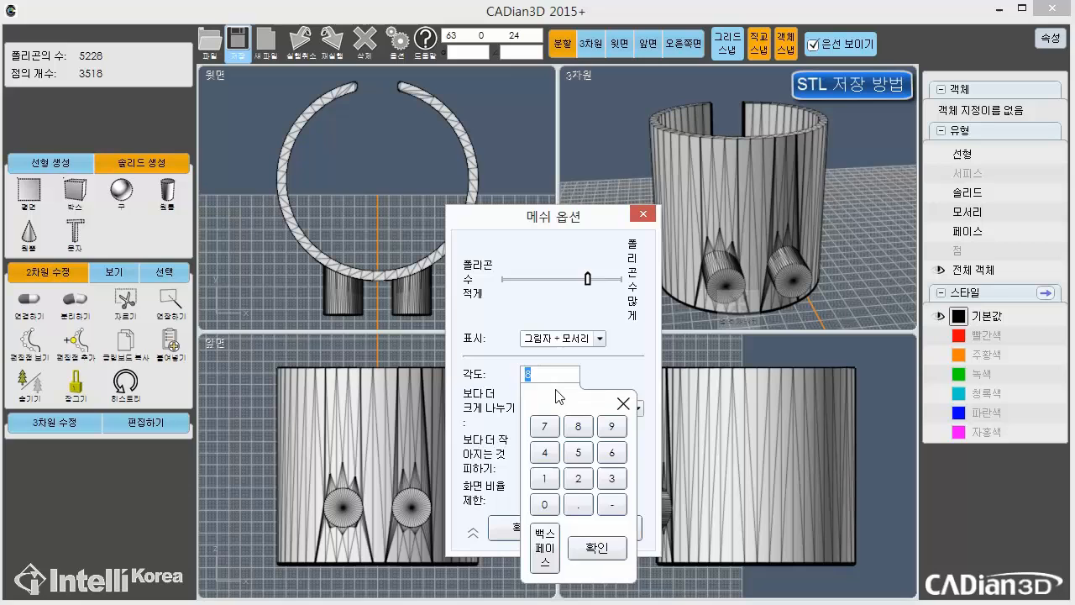
pyautogui.click(581, 465)
pyautogui.click(603, 546)
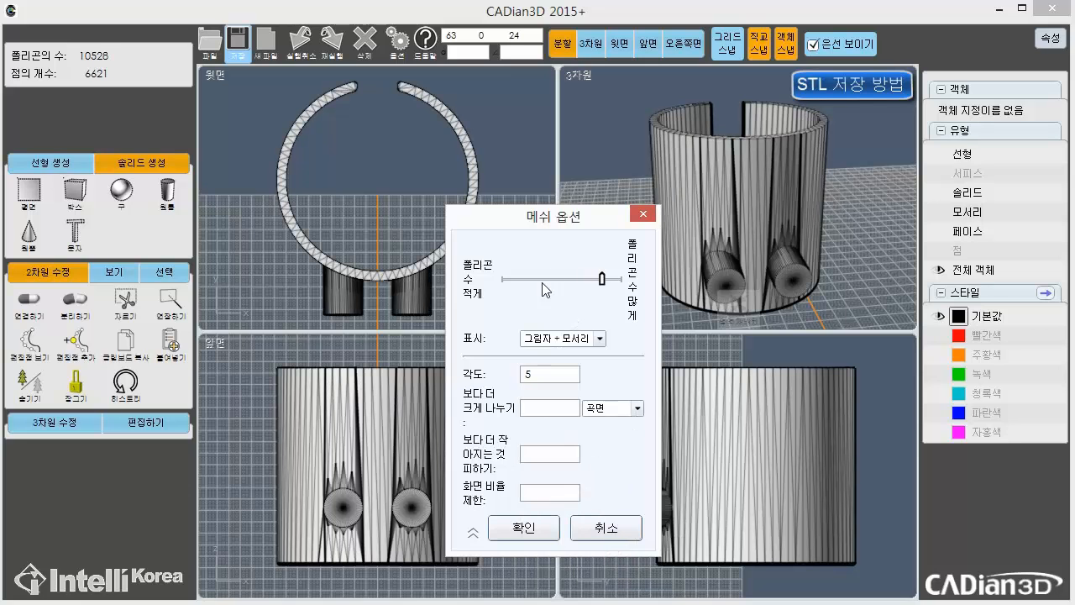
pyautogui.click(530, 531)
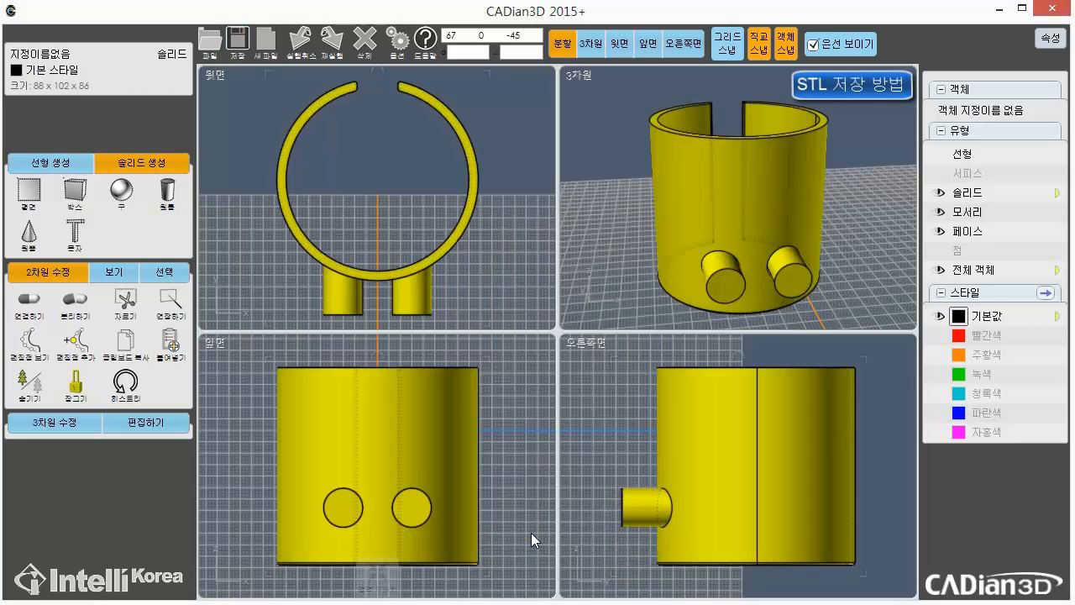
pyautogui.click(622, 279)
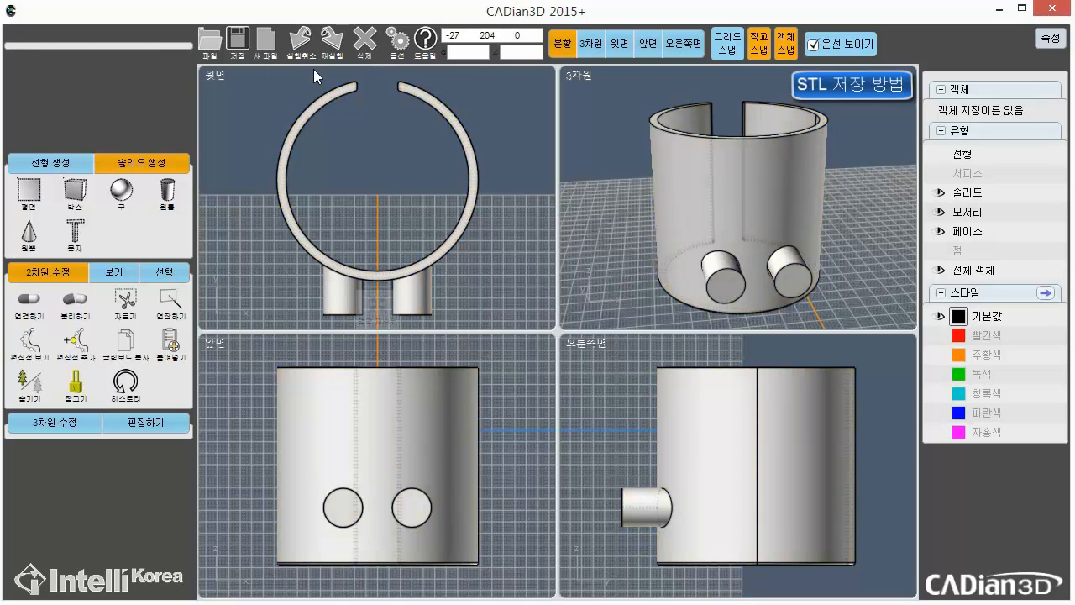
# Step: Restore the hidden objects, and hide the front and rear segments with their curves so the middle segment is isolated and fitted in all views
pyautogui.click(40, 384)
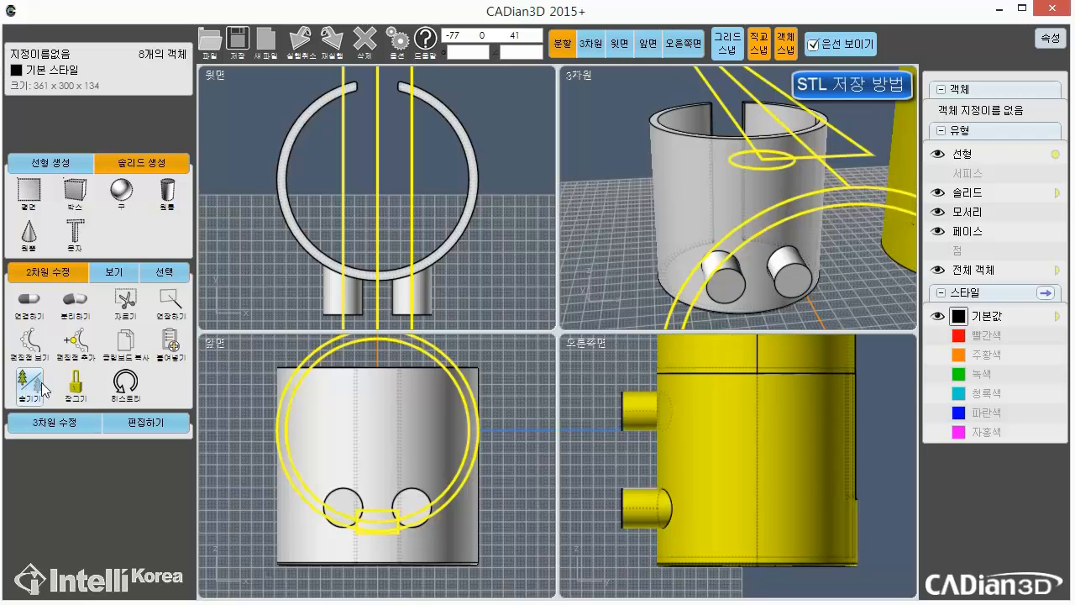
pyautogui.scroll(-5, 751, 241)
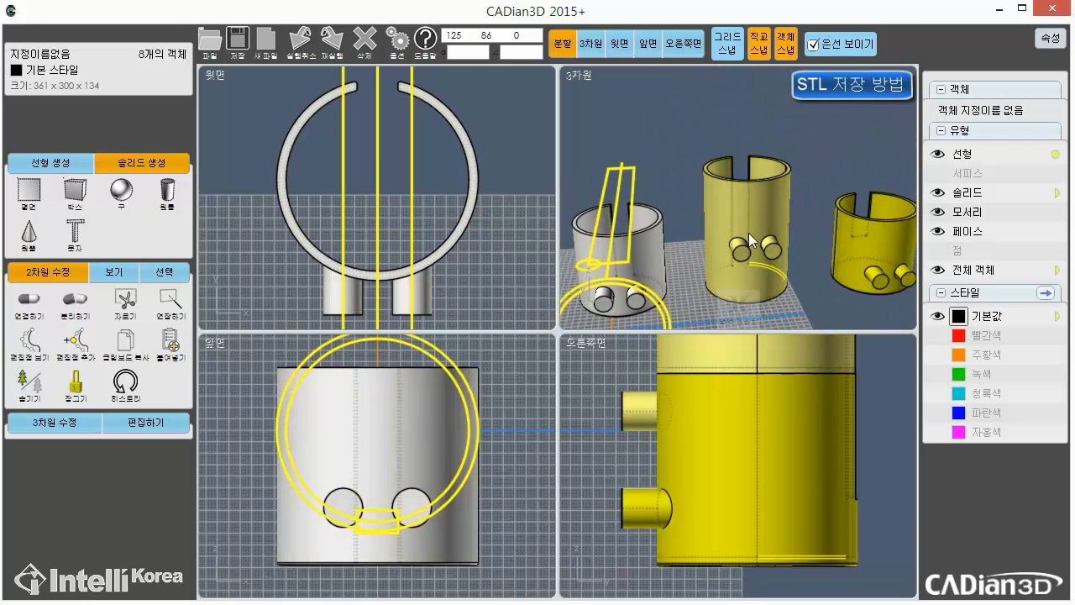
pyautogui.click(801, 292)
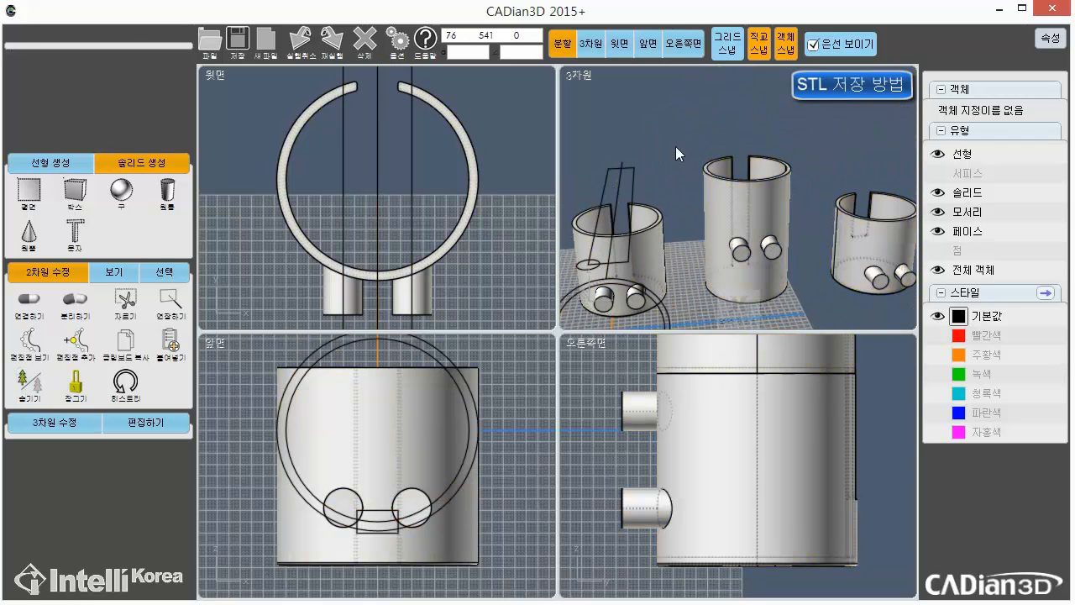
pyautogui.moveTo(675, 147); pyautogui.dragTo(562, 363)
pyautogui.click(874, 236)
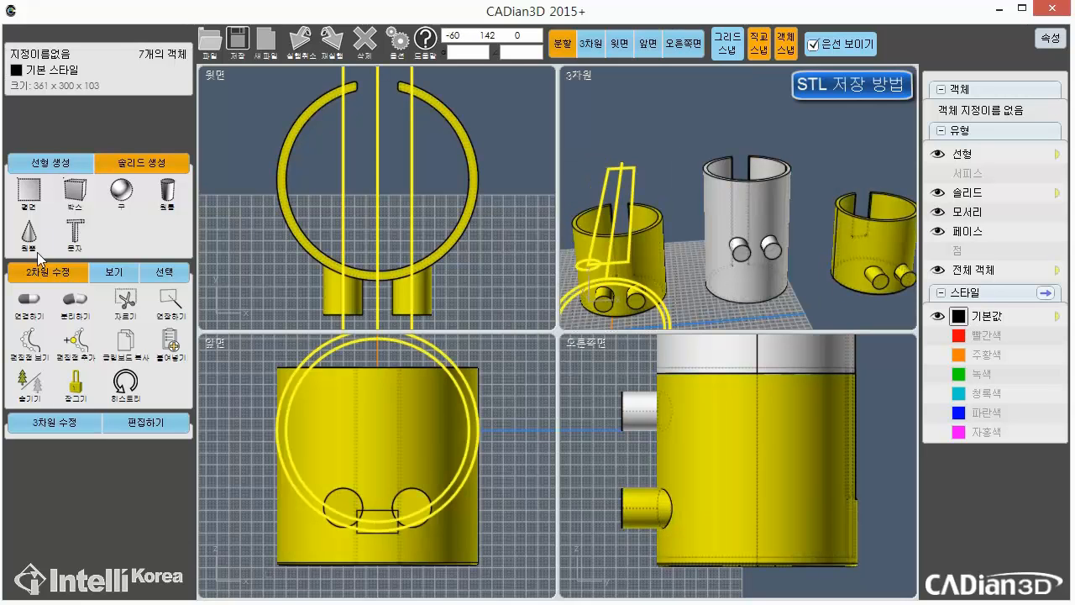
pyautogui.click(29, 382)
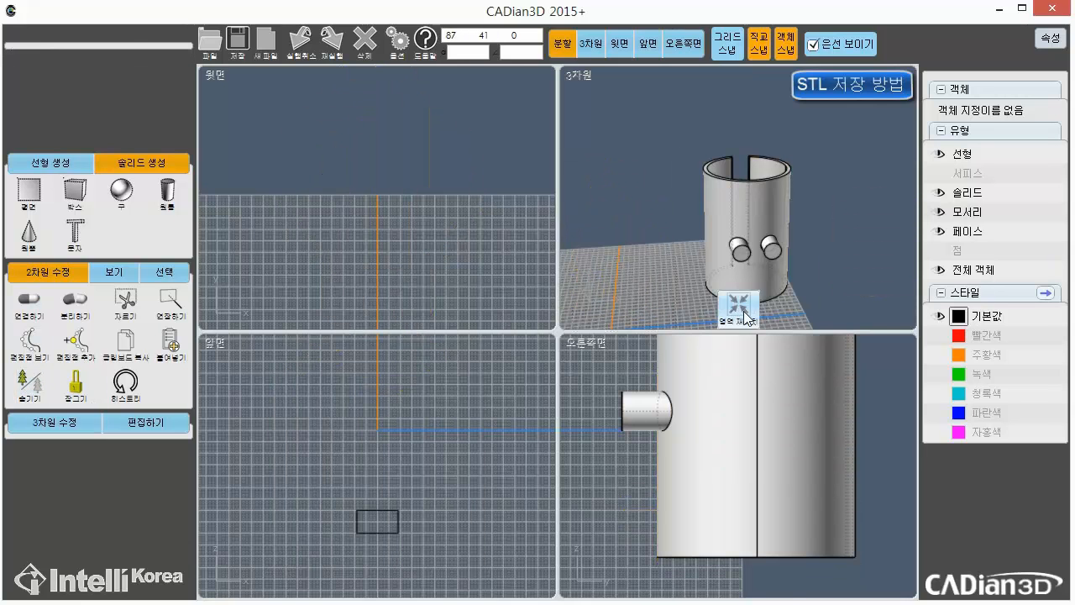
pyautogui.click(744, 314)
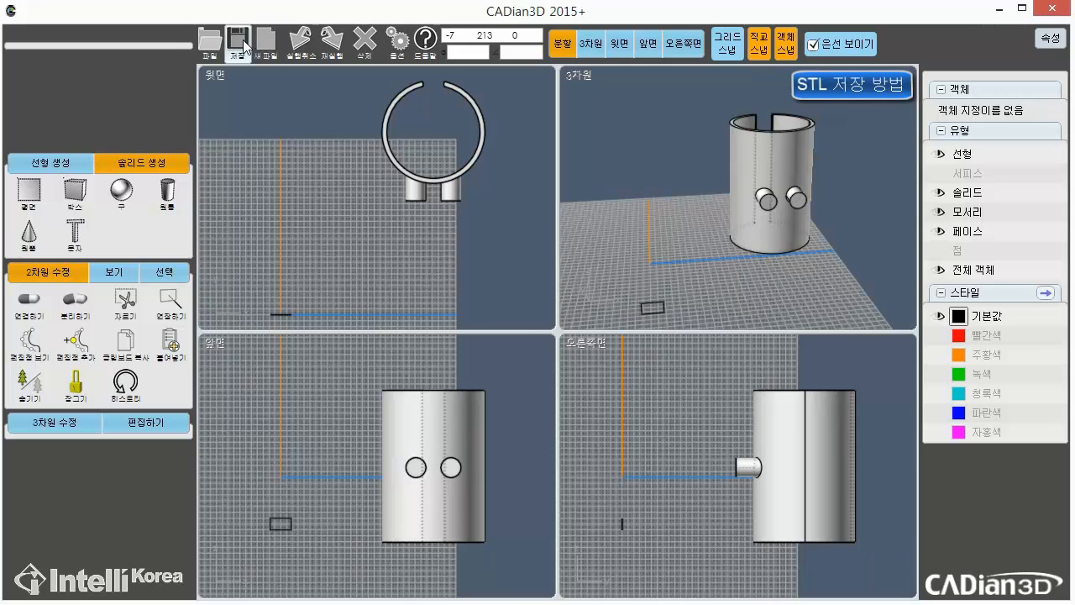
# Step: Save the middle segment under the file name 02 in STL (*.stl) format, accepting mesh options with an angle of 5
pyautogui.click(217, 44)
pyautogui.click(271, 127)
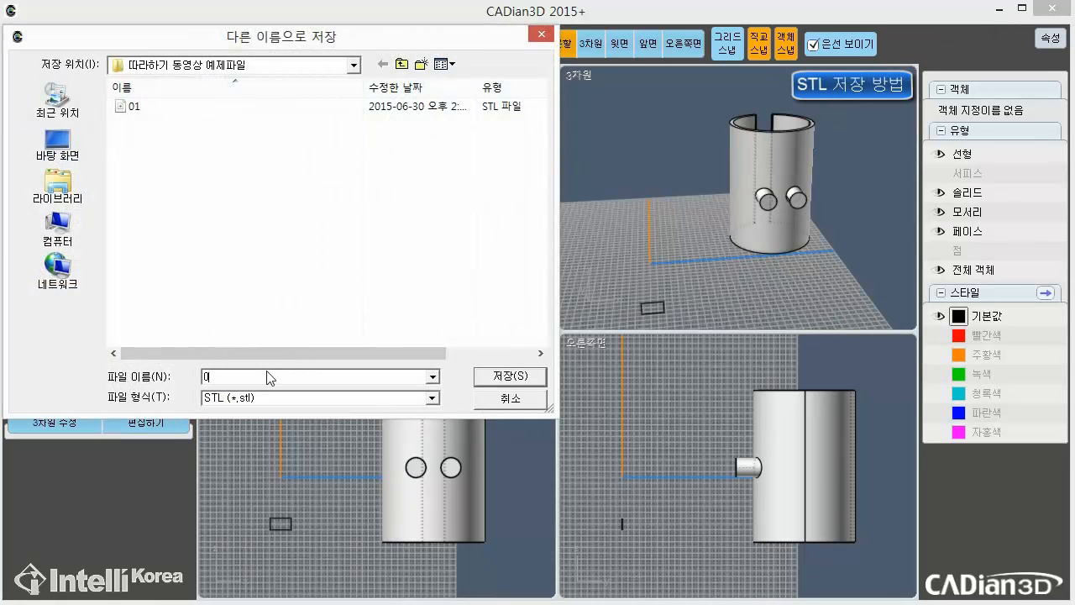
pyautogui.write('02')
pyautogui.click(508, 376)
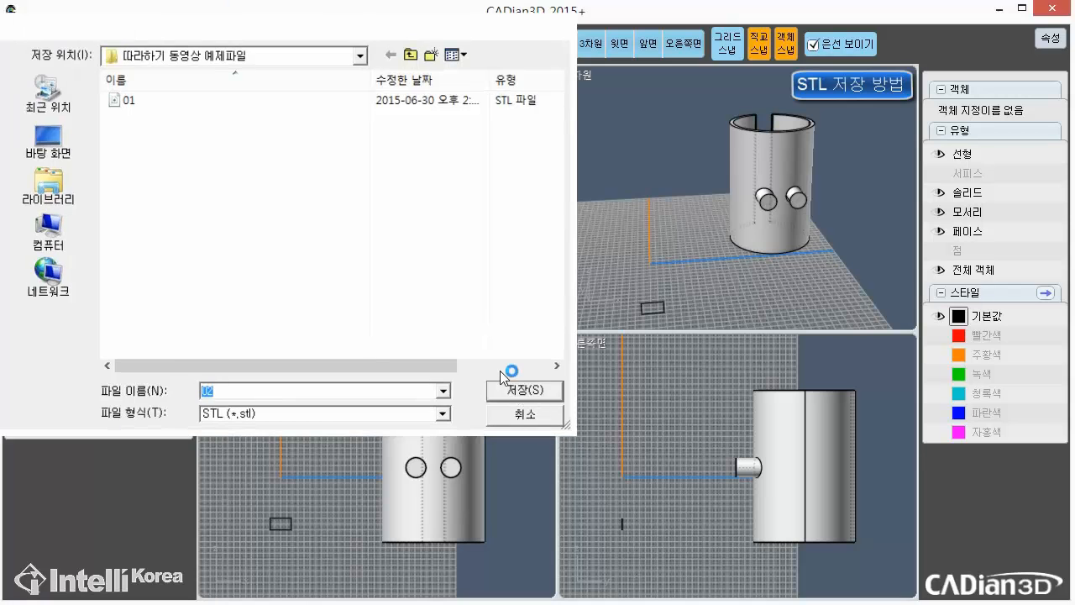
pyautogui.click(524, 527)
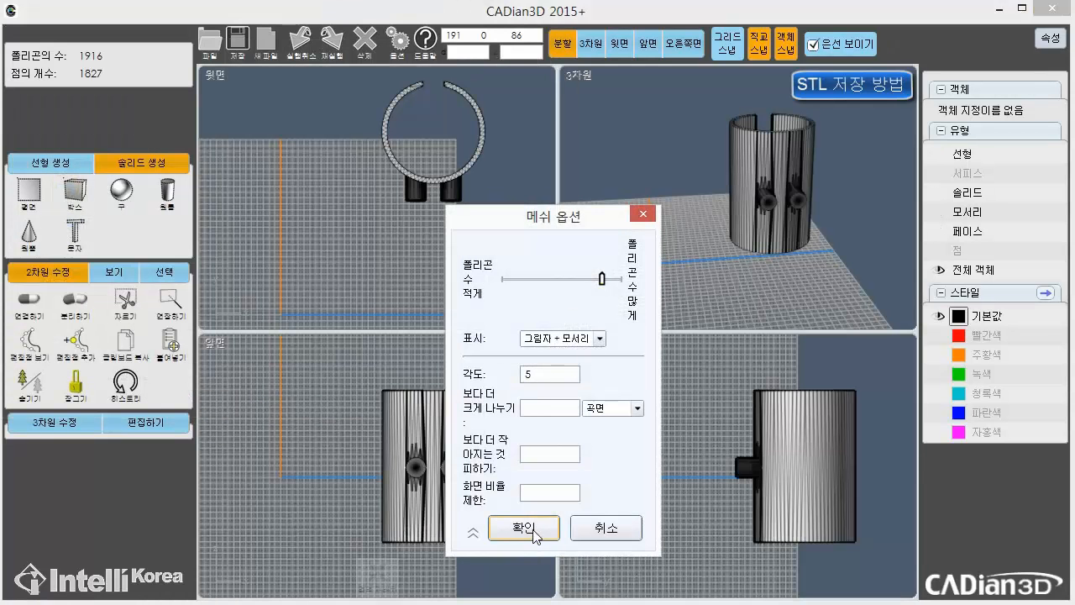
# Step: Restore the hidden objects, and hide all curves plus the front and middle segments to isolate the rear segment, fitted in all views
pyautogui.click(29, 382)
pyautogui.click(835, 284)
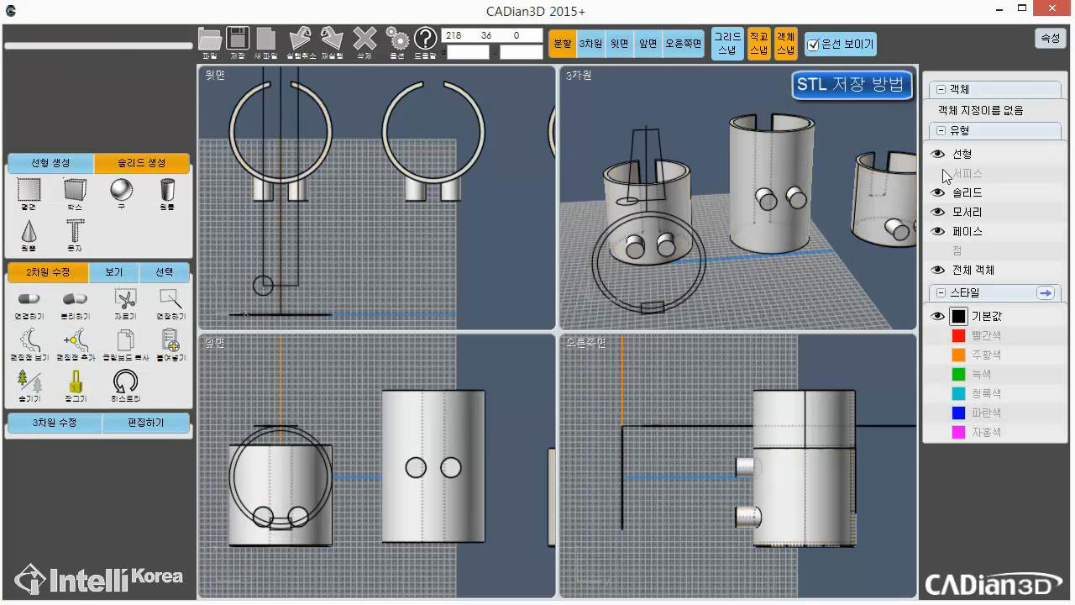
pyautogui.click(938, 154)
pyautogui.click(662, 205)
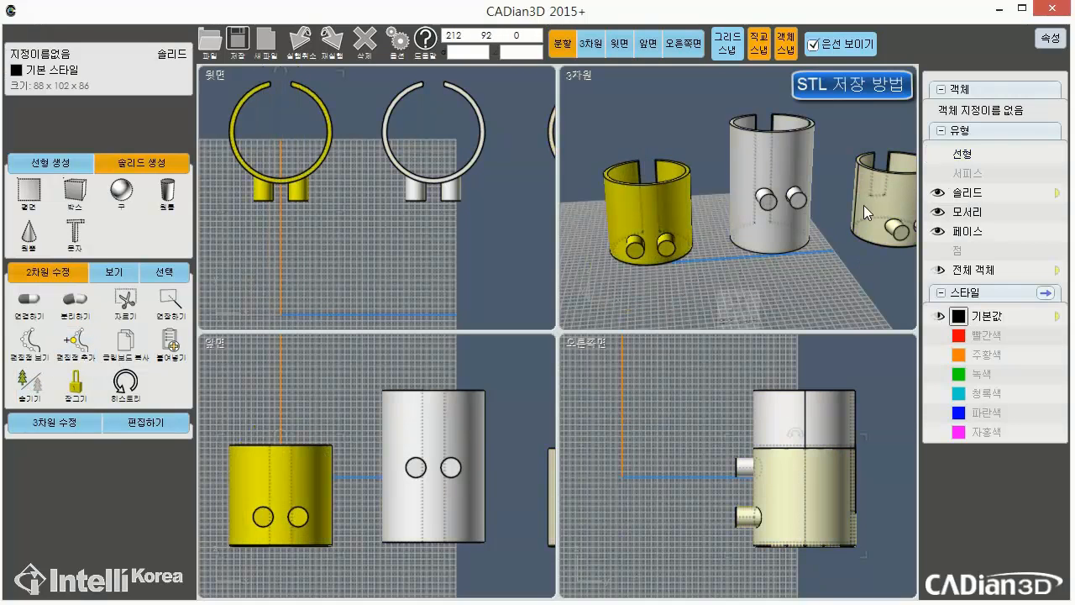
pyautogui.click(751, 186)
pyautogui.click(29, 382)
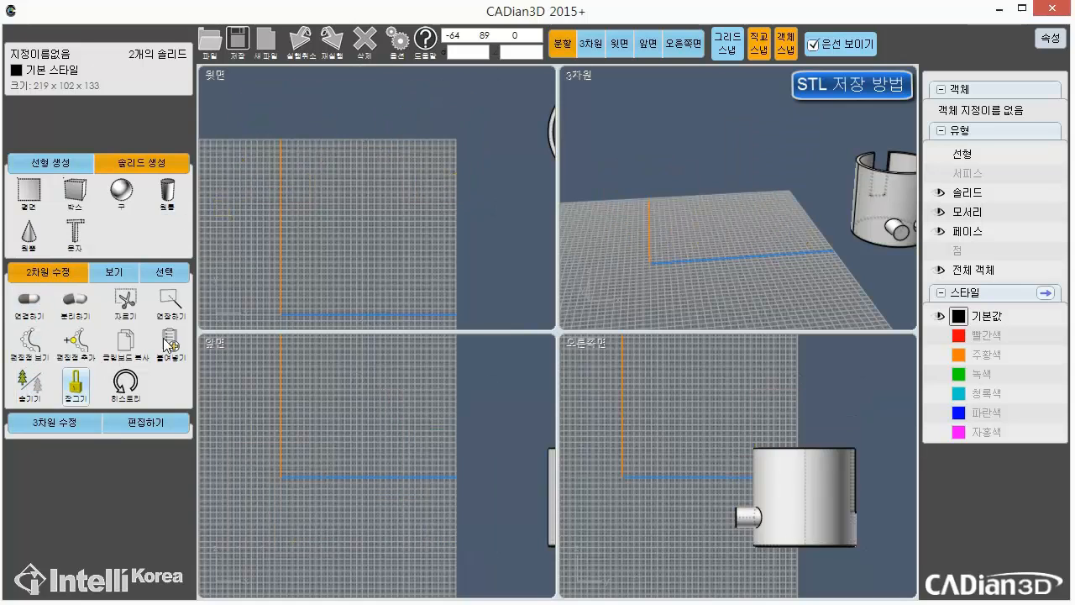
pyautogui.click(417, 304)
# Step: Save the rear segment under the file name 03 in STL (*.stl) format, accepting mesh options with an angle of 5
pyautogui.click(216, 55)
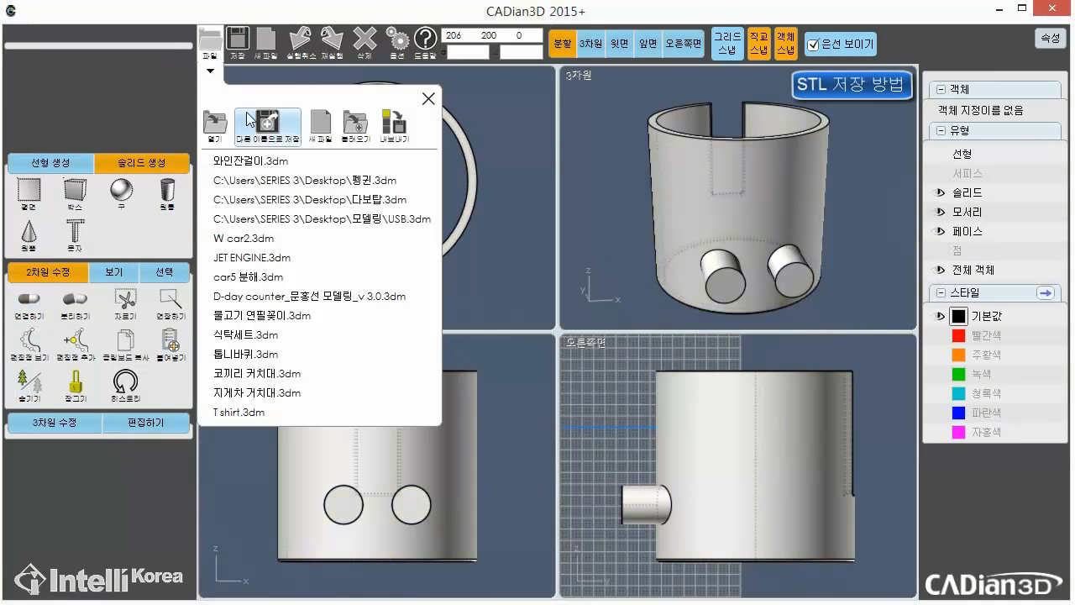
pyautogui.click(264, 118)
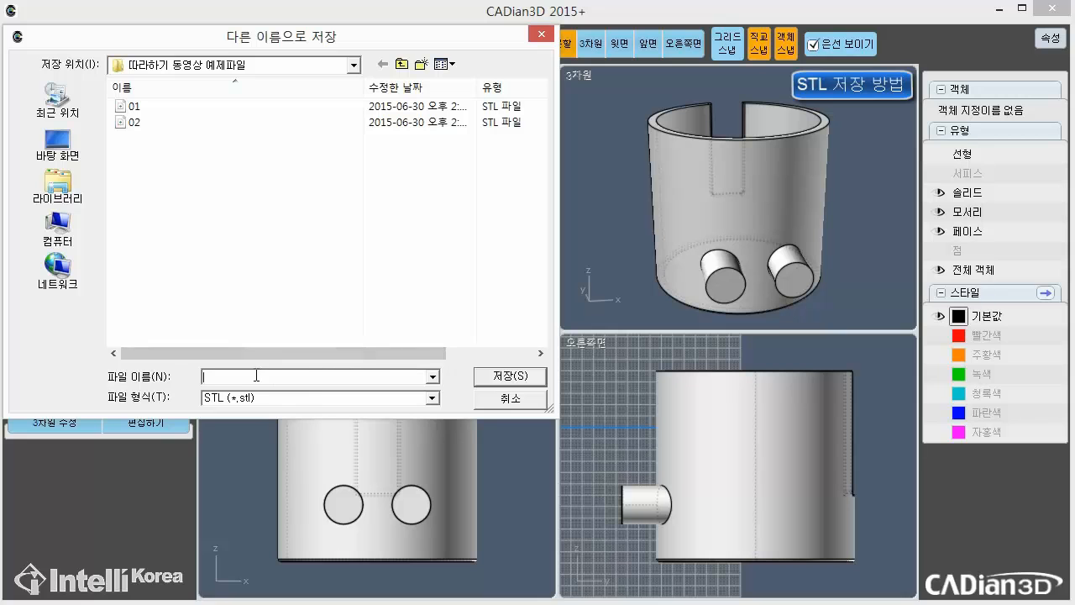
pyautogui.write('03')
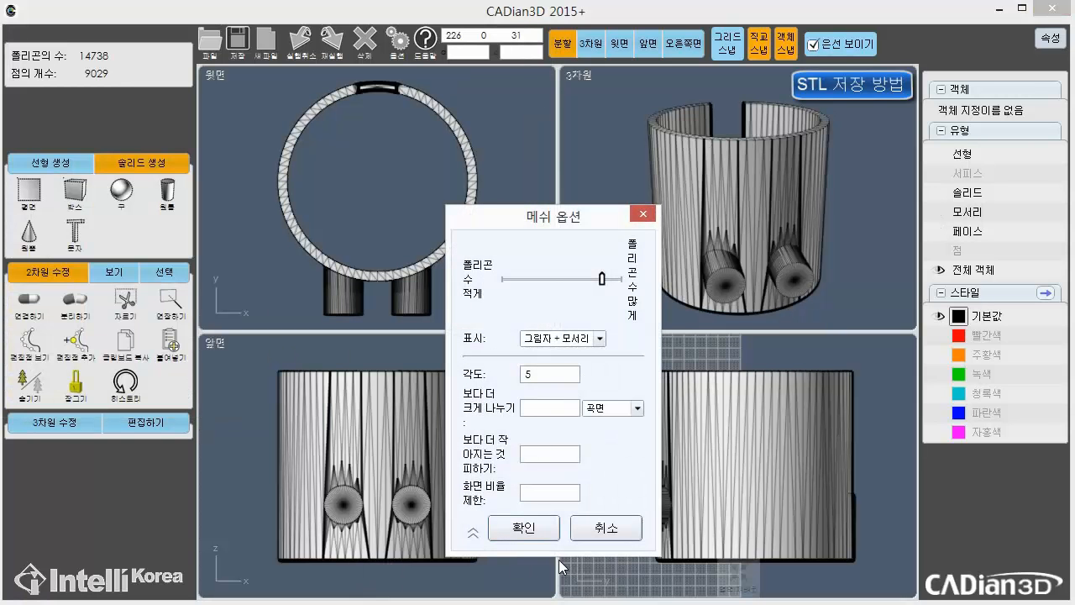
pyautogui.click(525, 527)
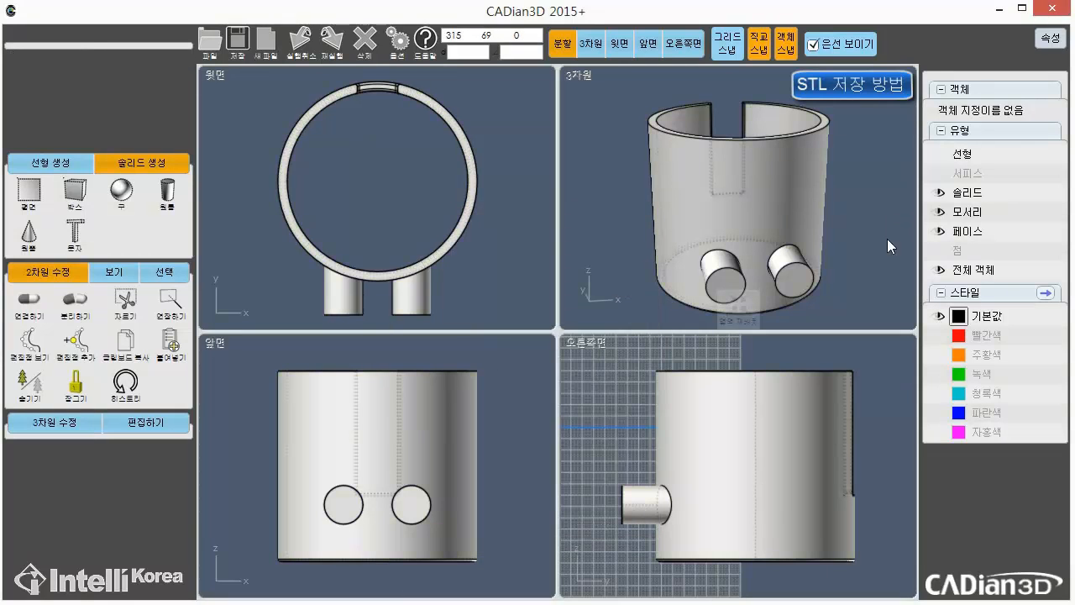
pyautogui.moveTo(889, 279); pyautogui.dragTo(812, 284, button='right')
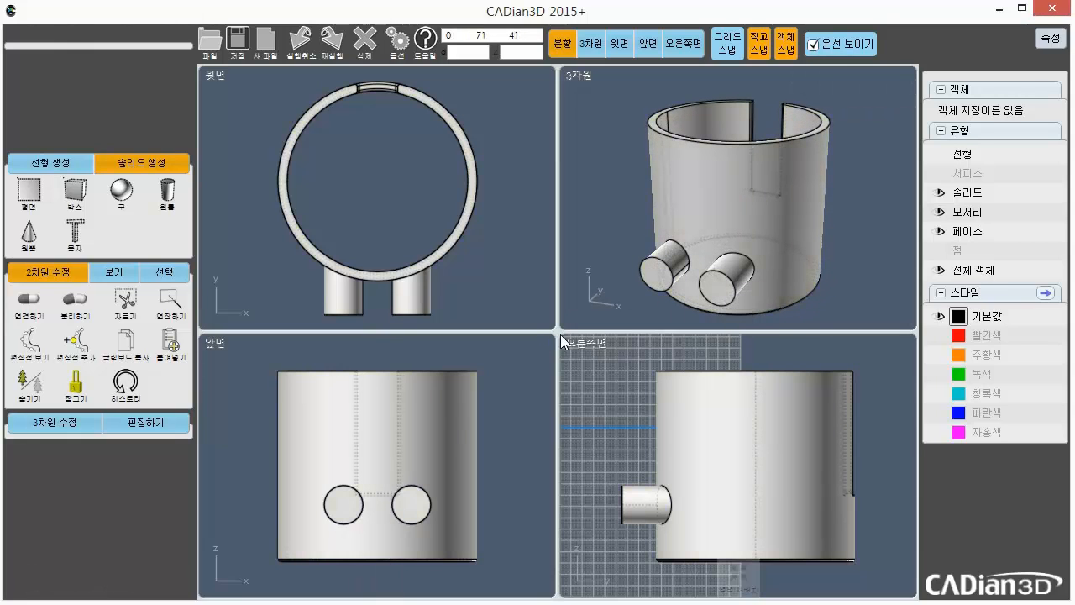